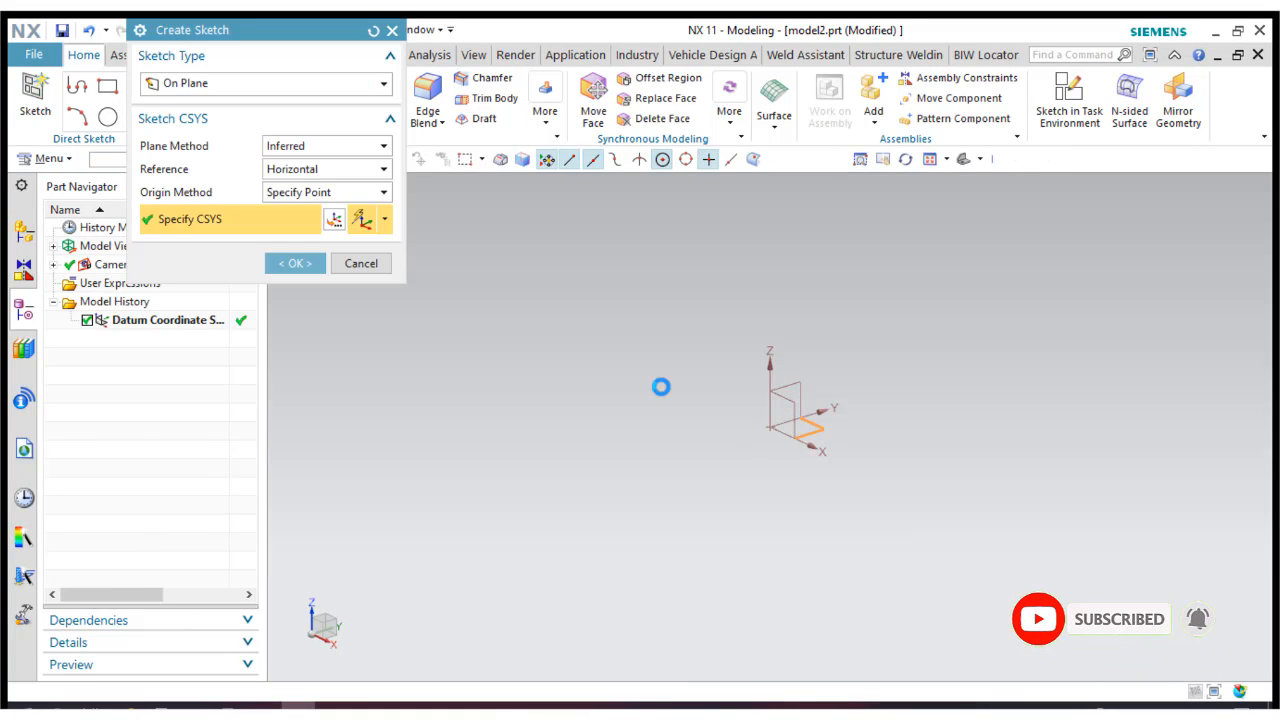
Start a sketch on the XY plane and draw a circle about 4.45 in diameter at the origin and another about 1.25 beyond its upper right.
left_click(292, 264)
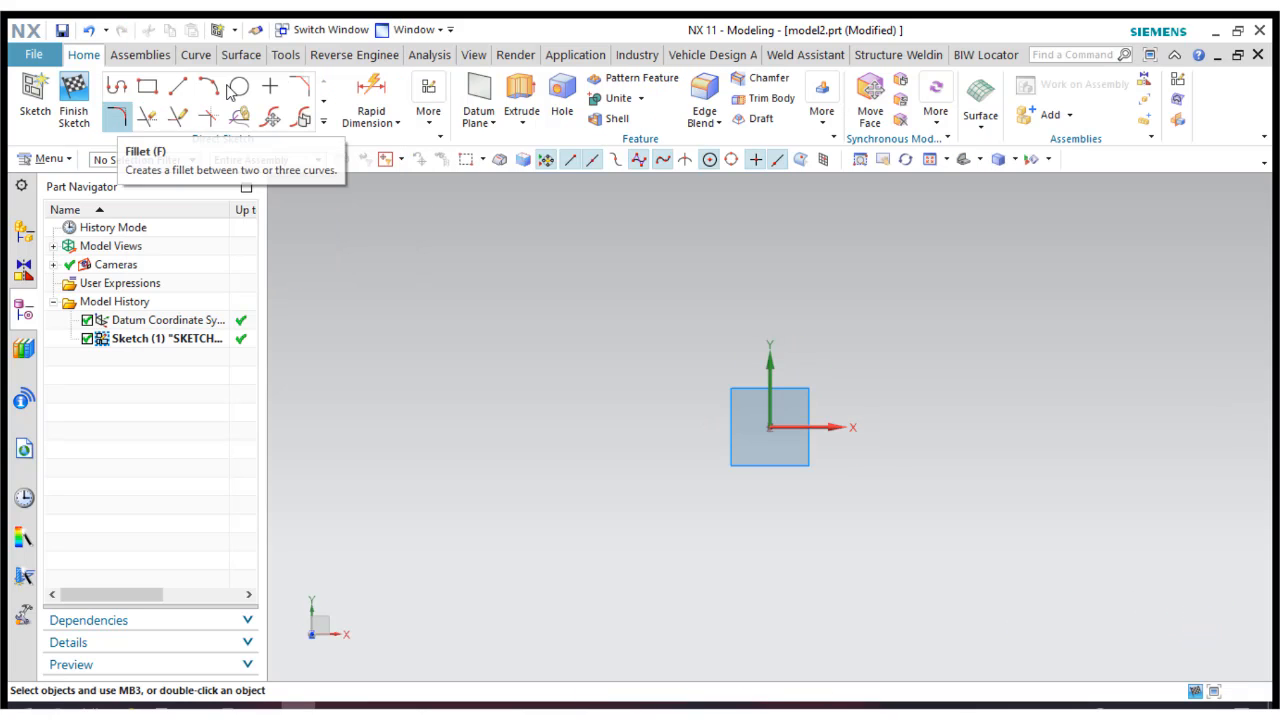
left_click(239, 86)
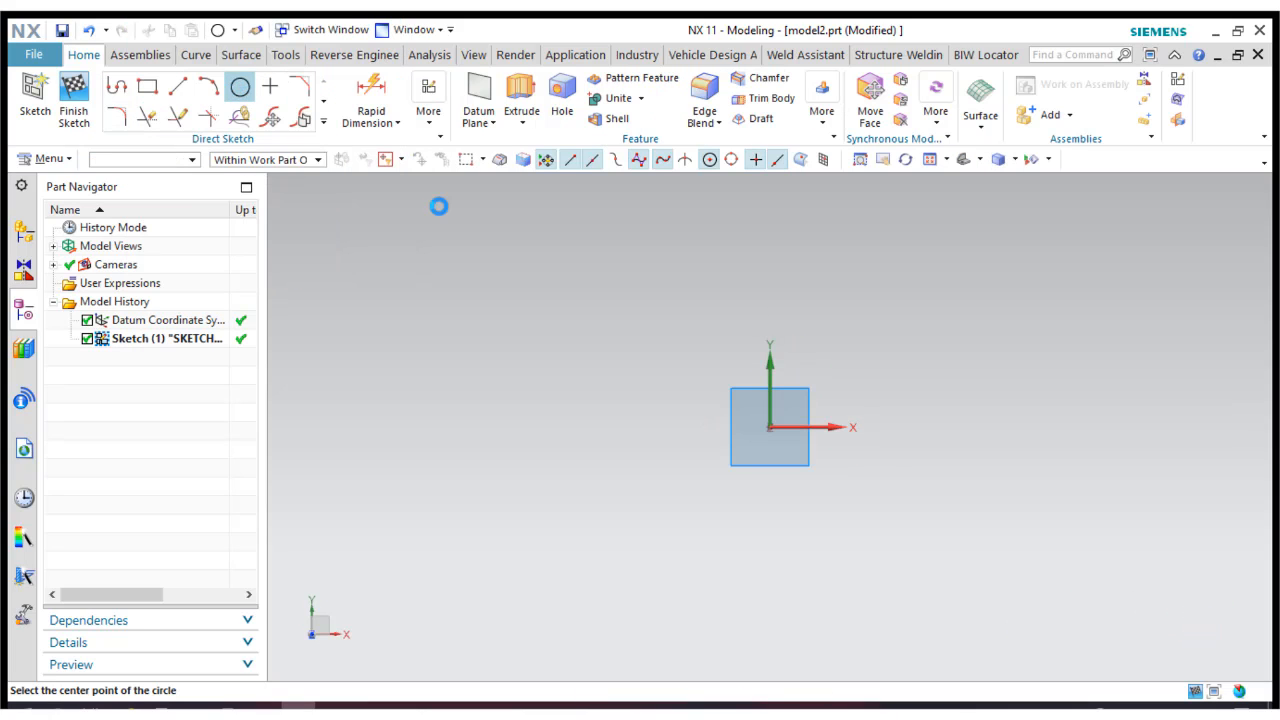
left_click(770, 428)
left_click(871, 591)
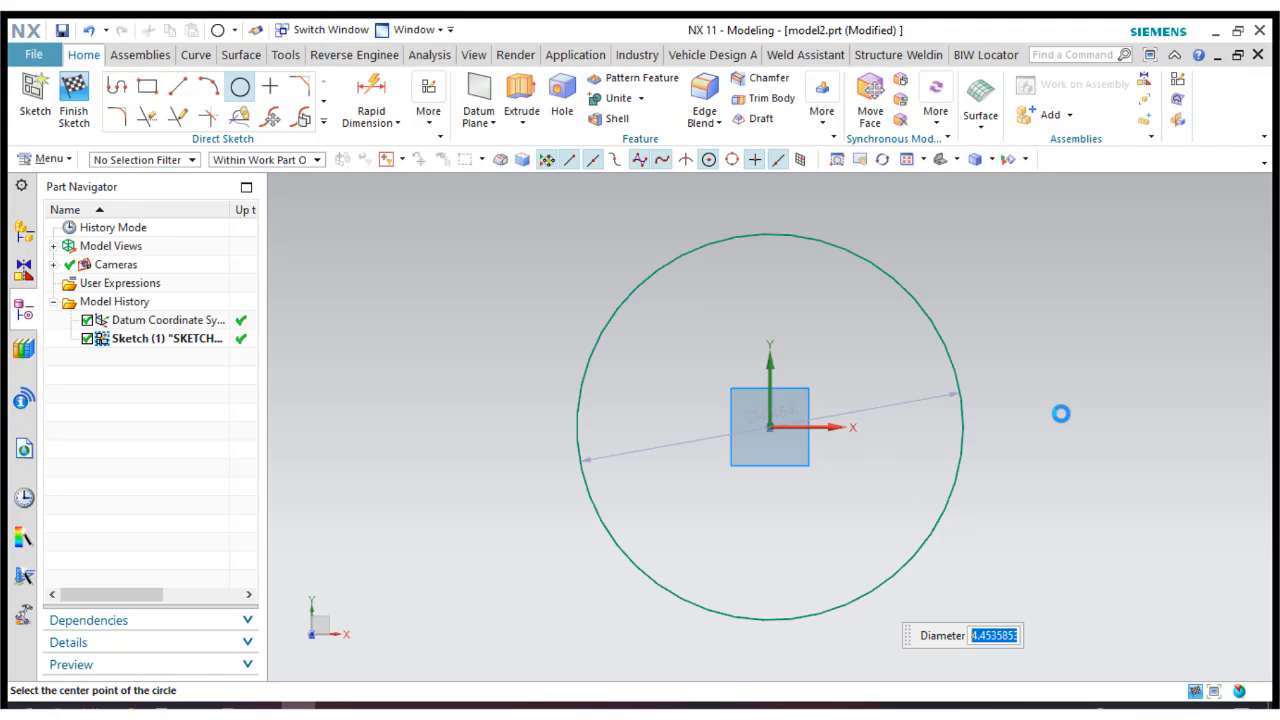
left_click(1080, 337)
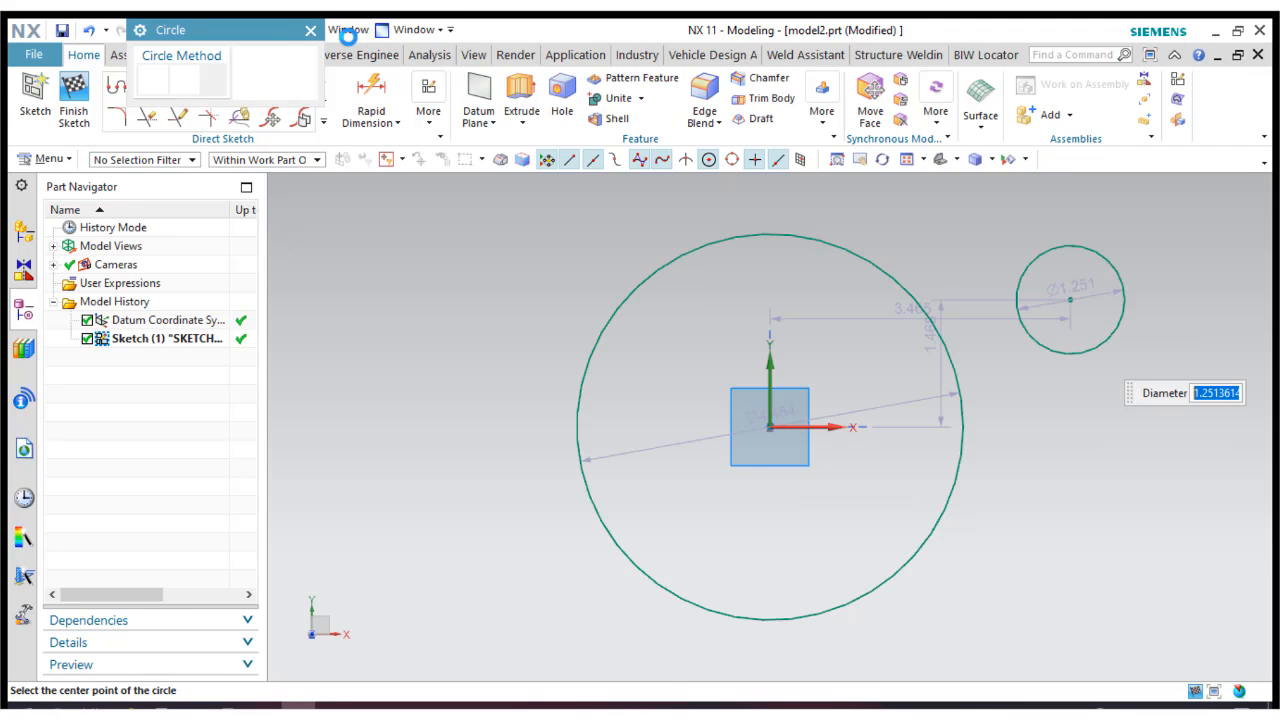
left_click(310, 32)
Dimension the diameter of the large circle centred on the origin and set it to 1.5.
left_click(372, 88)
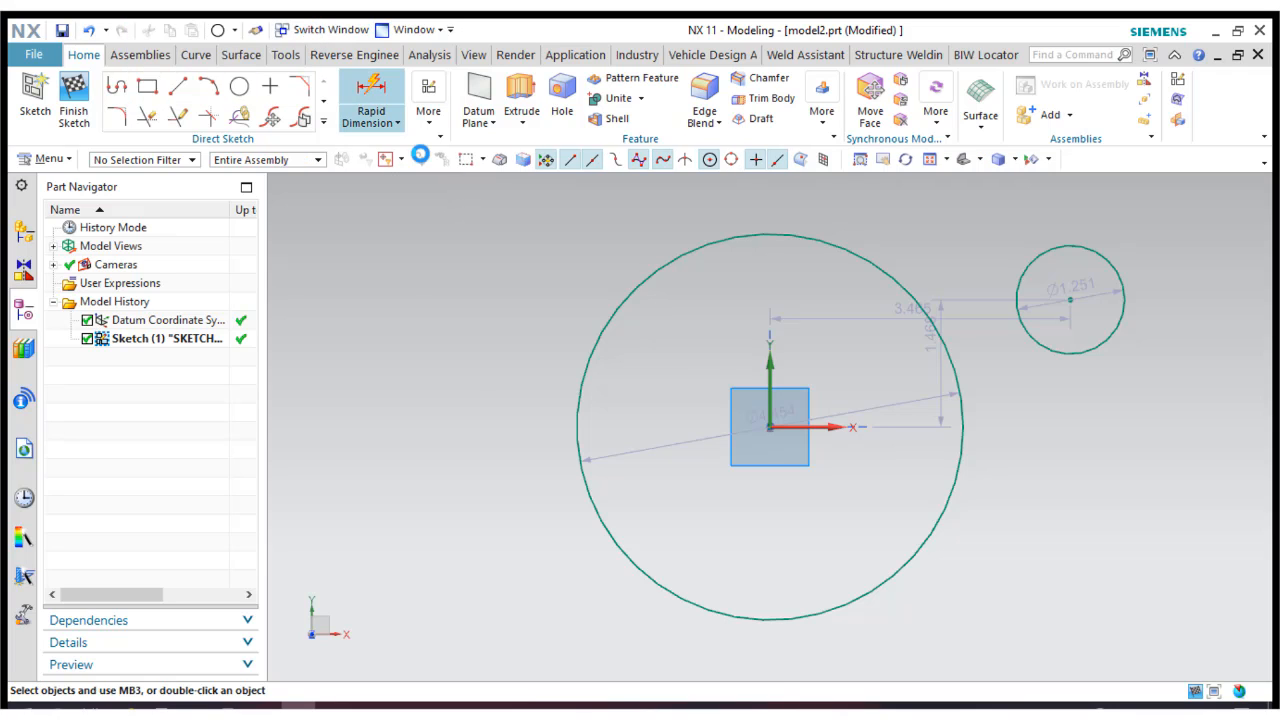
left_click(616, 304)
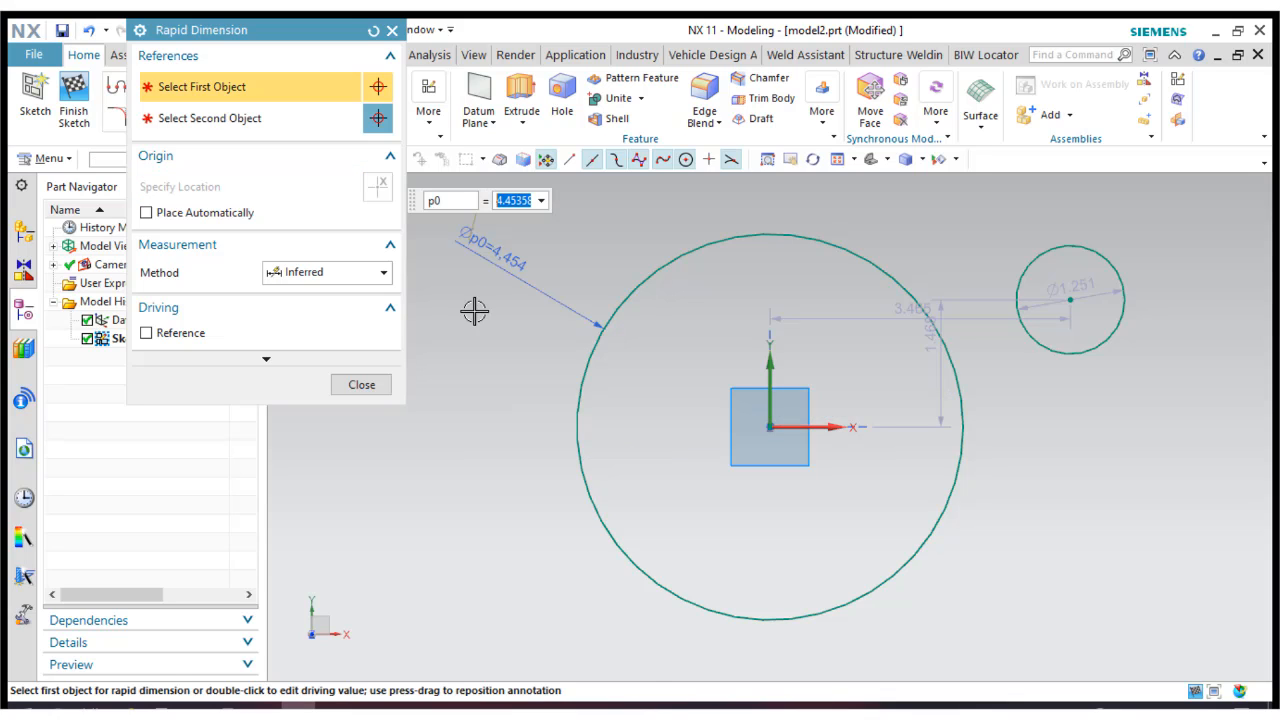
type("1.5")
key("Return")
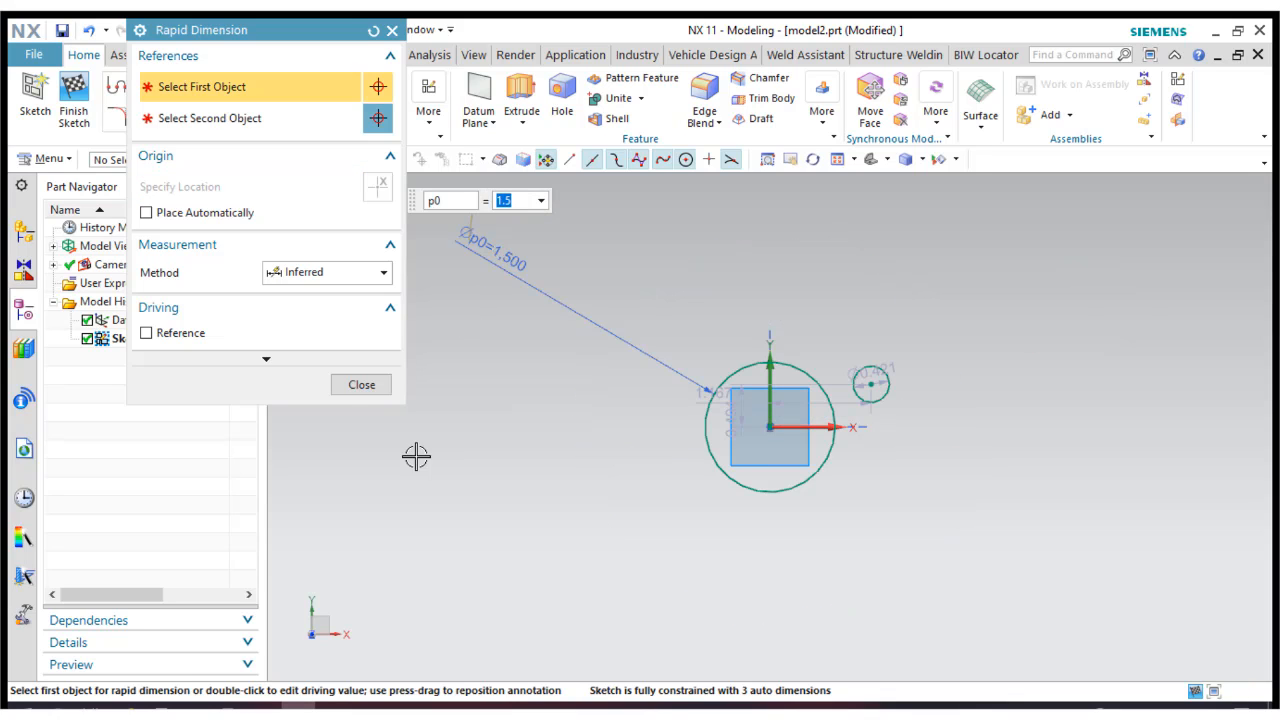
left_click(361, 385)
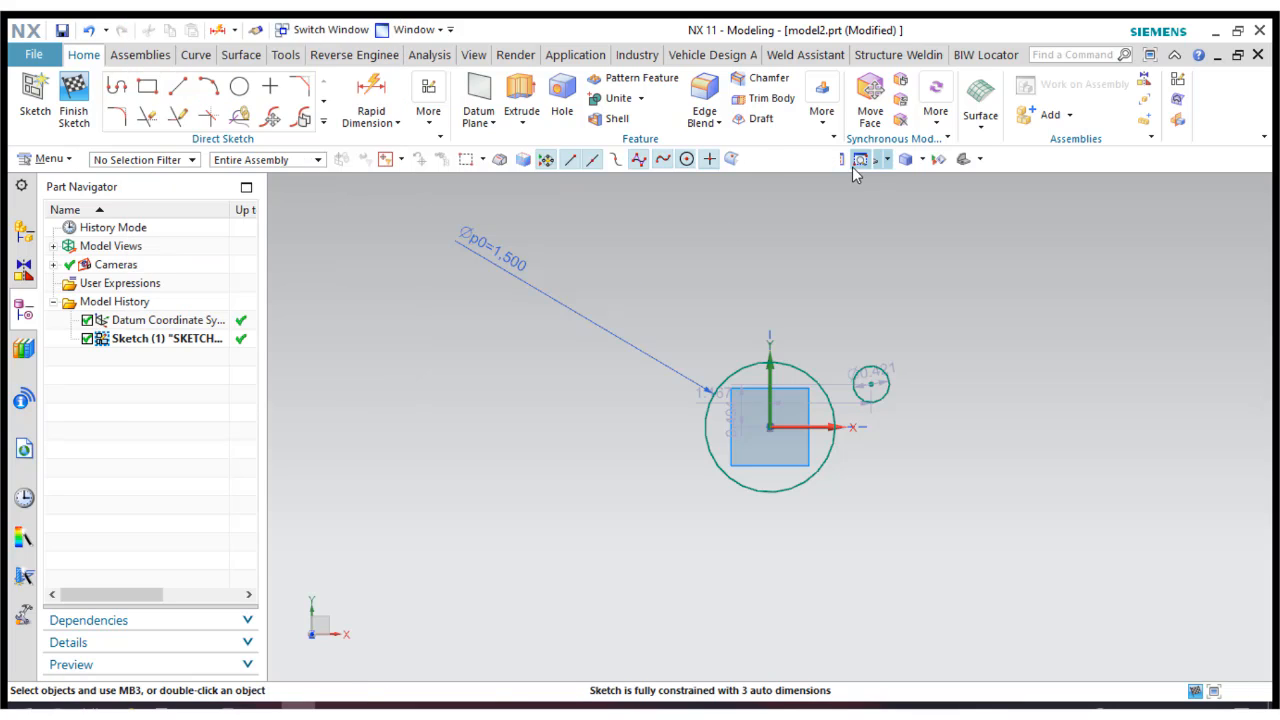
Move the large circle's diameter dimension closer to its outline.
left_click(925, 160)
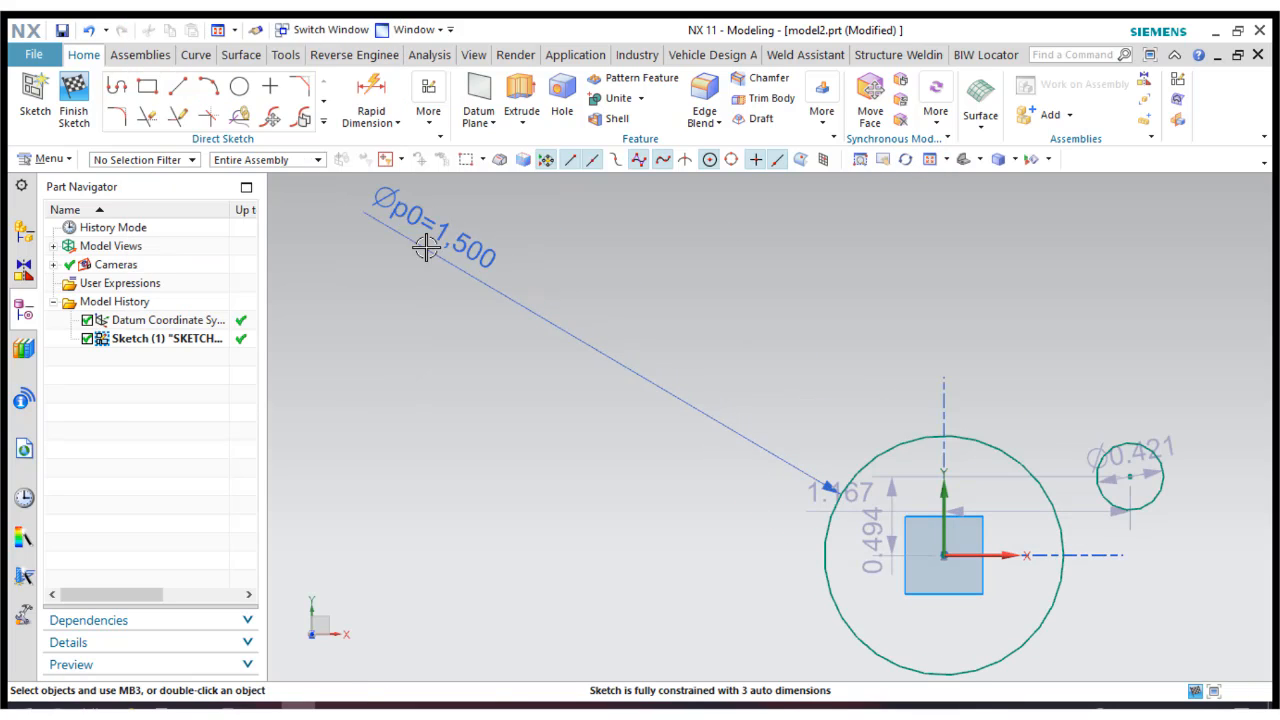
left_click_drag(426, 247, 781, 403)
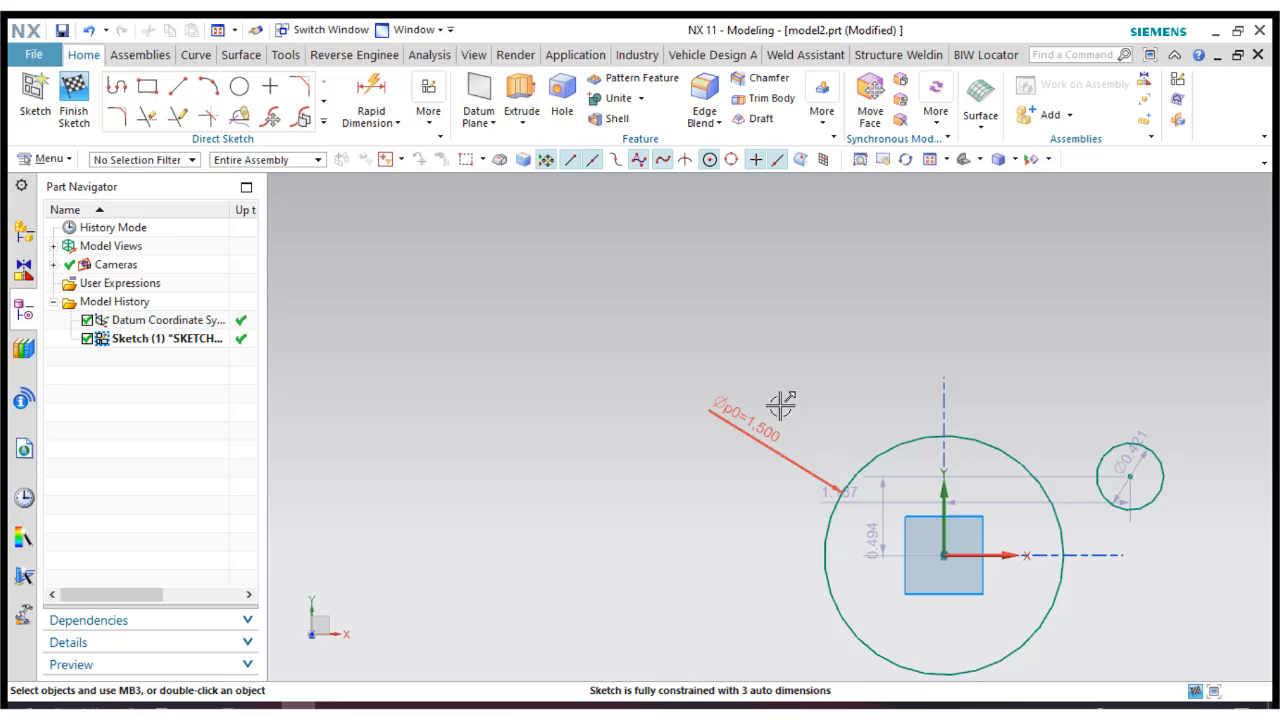
left_click(930, 160)
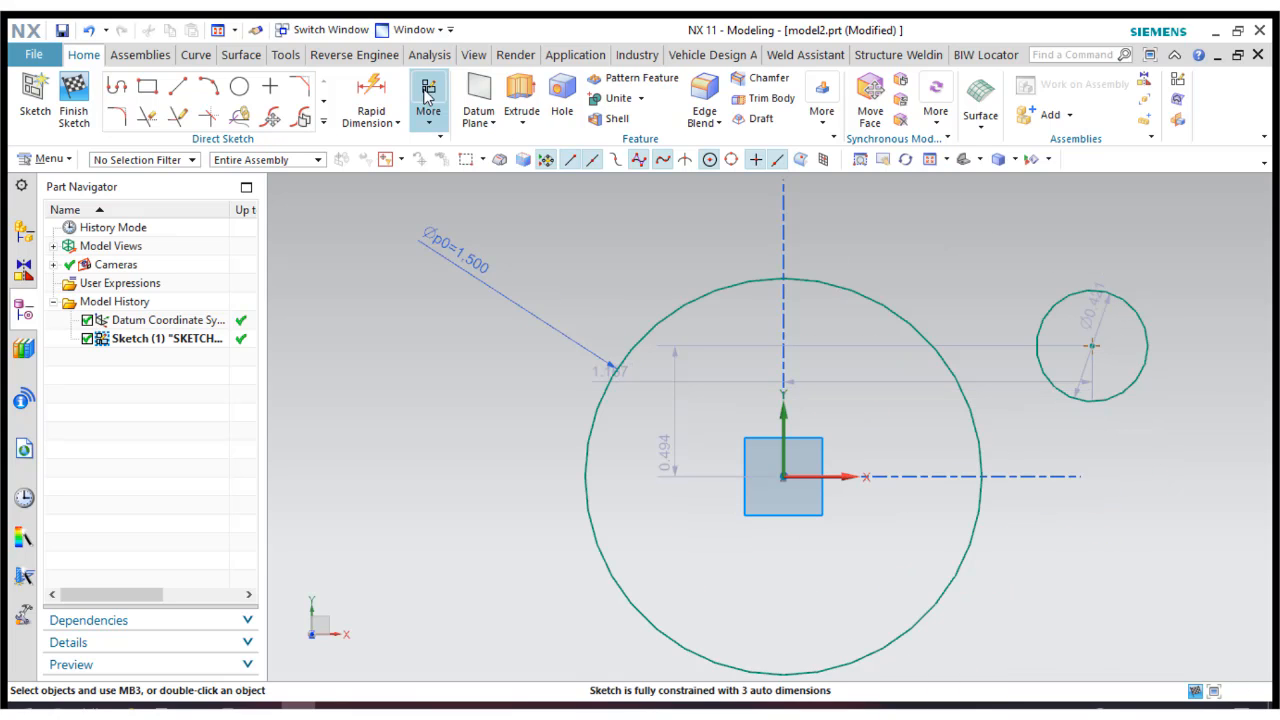
Dimension the diameter of the small circle and set it to 0.75.
key("d")
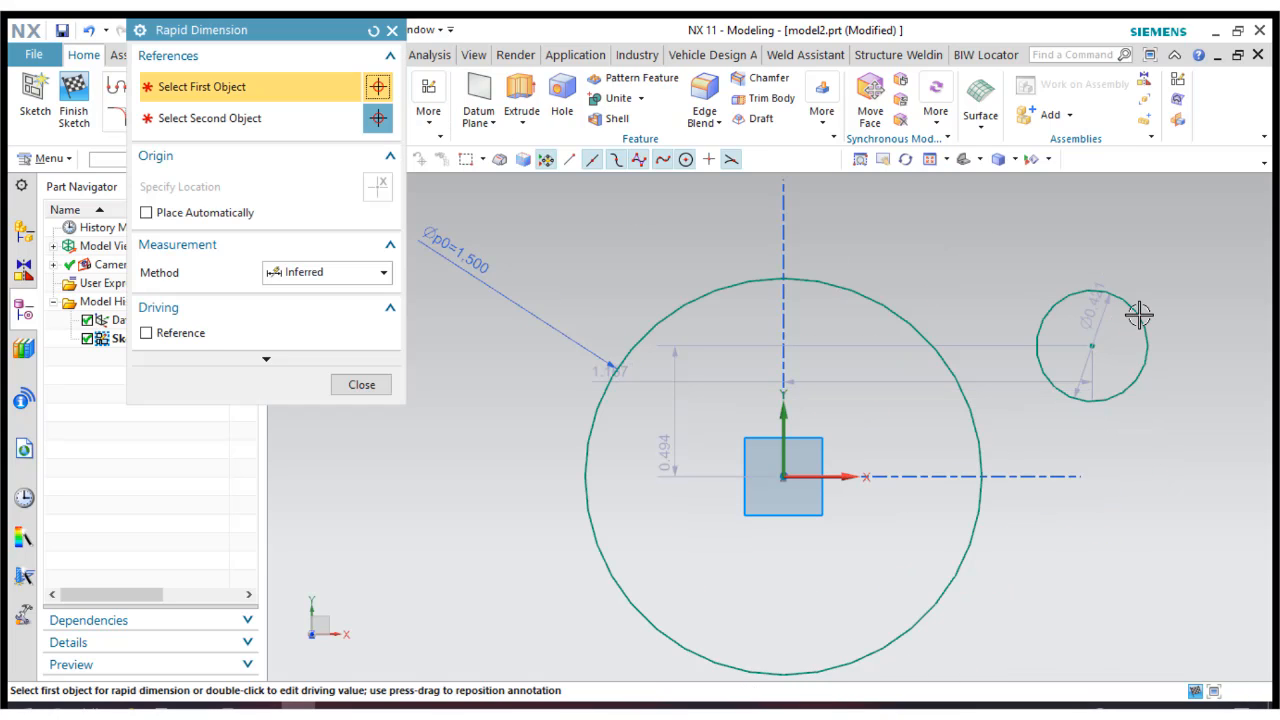
left_click(1138, 315)
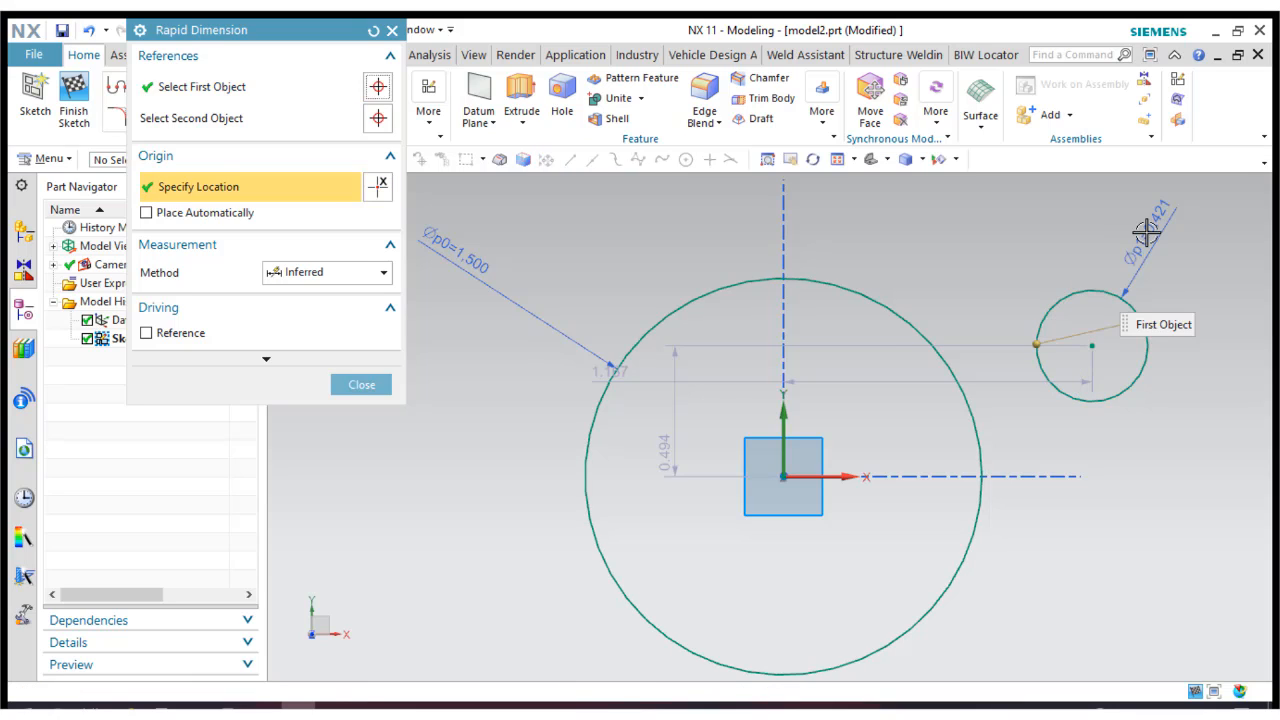
left_click(1147, 232)
double_click(1146, 232)
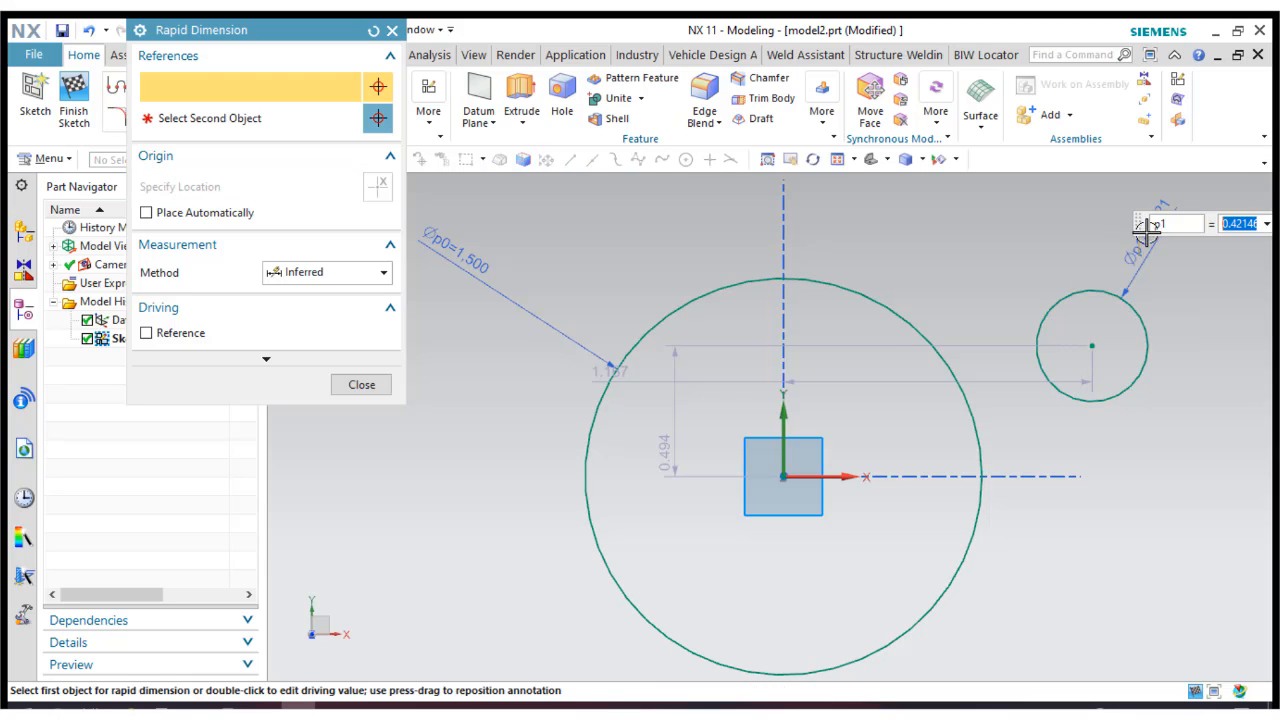
type("0.75")
key("Return")
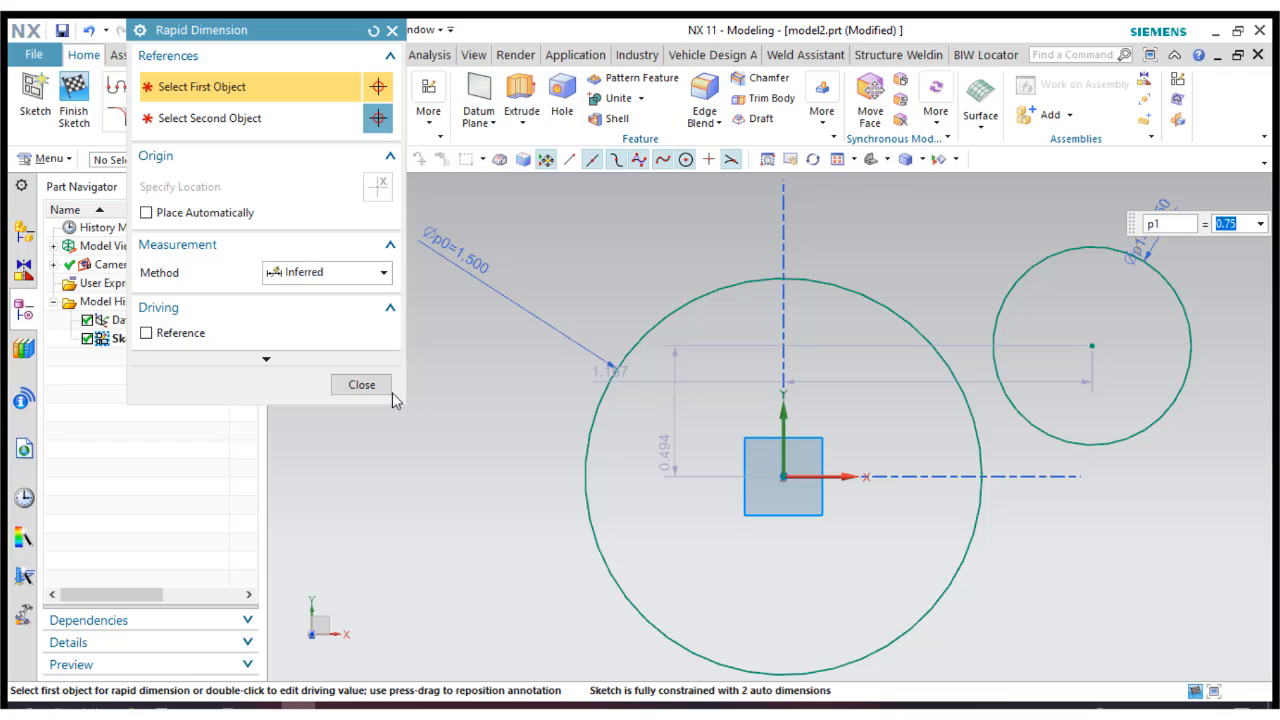
left_click(375, 390)
Apply a concentric geometric constraint between the small circle and the large circle.
left_click(429, 118)
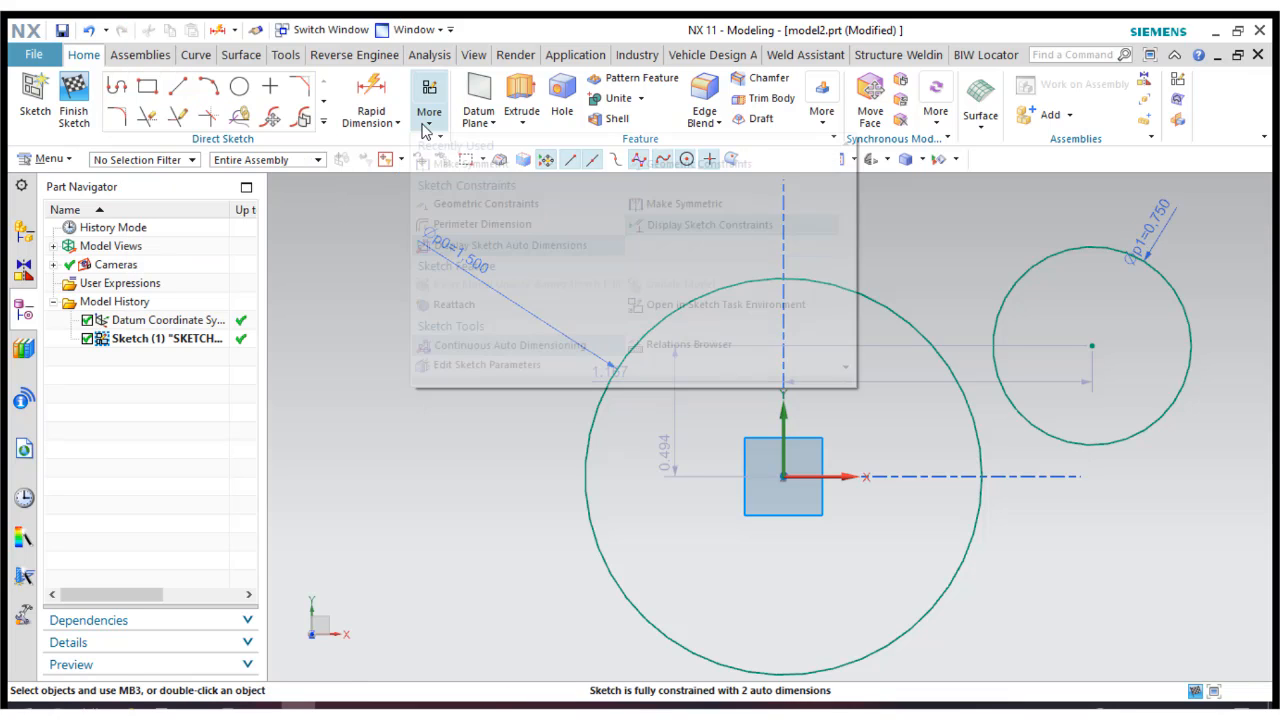
left_click(674, 163)
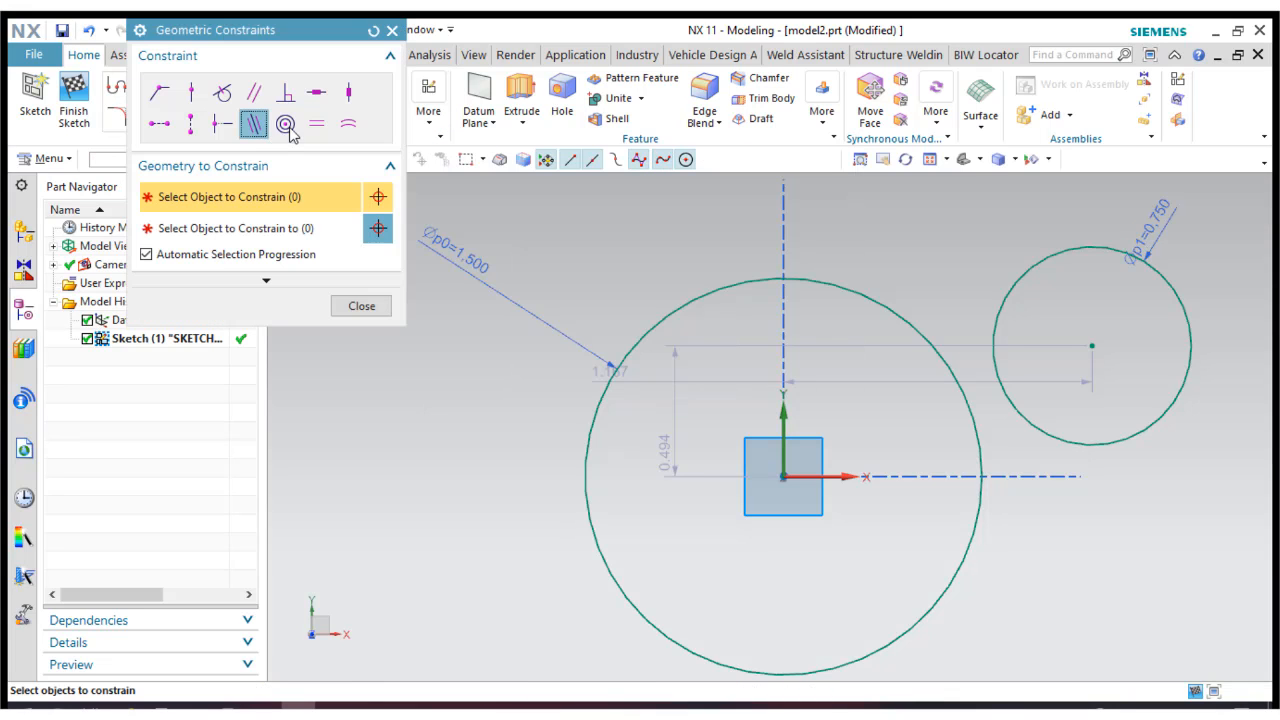
left_click(1006, 278)
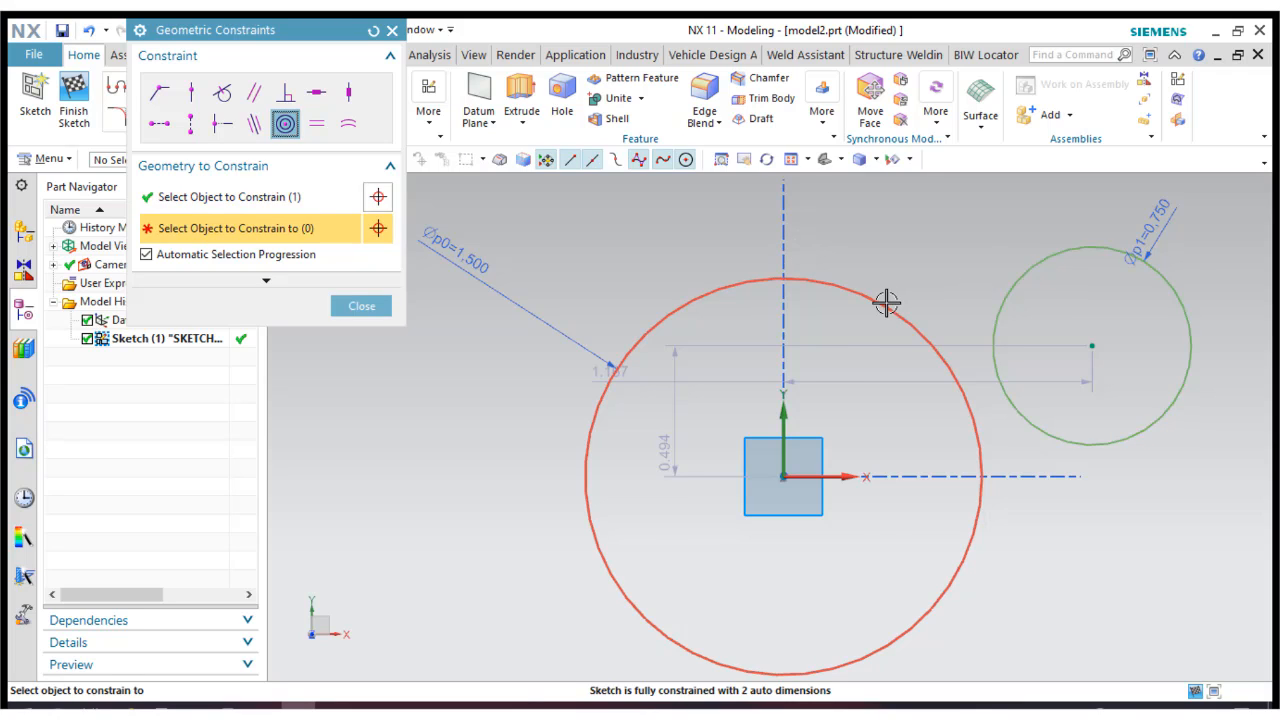
left_click(883, 297)
left_click(356, 308)
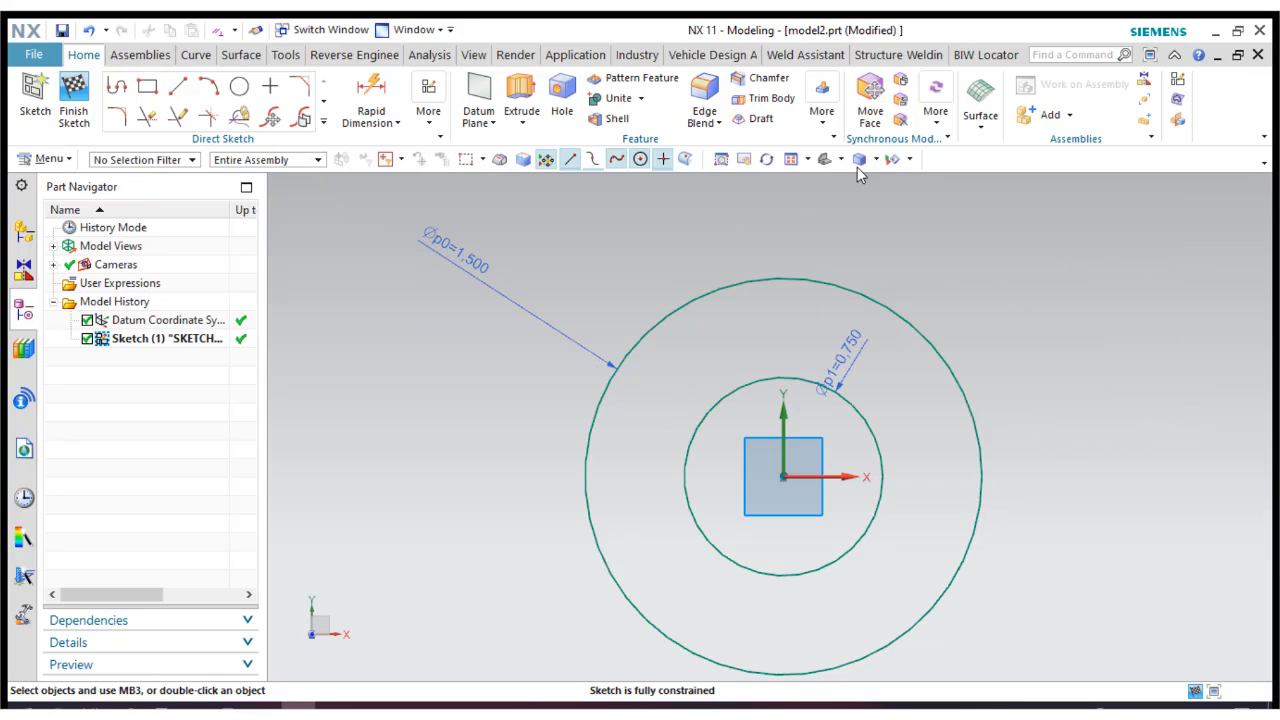
left_click(800, 162)
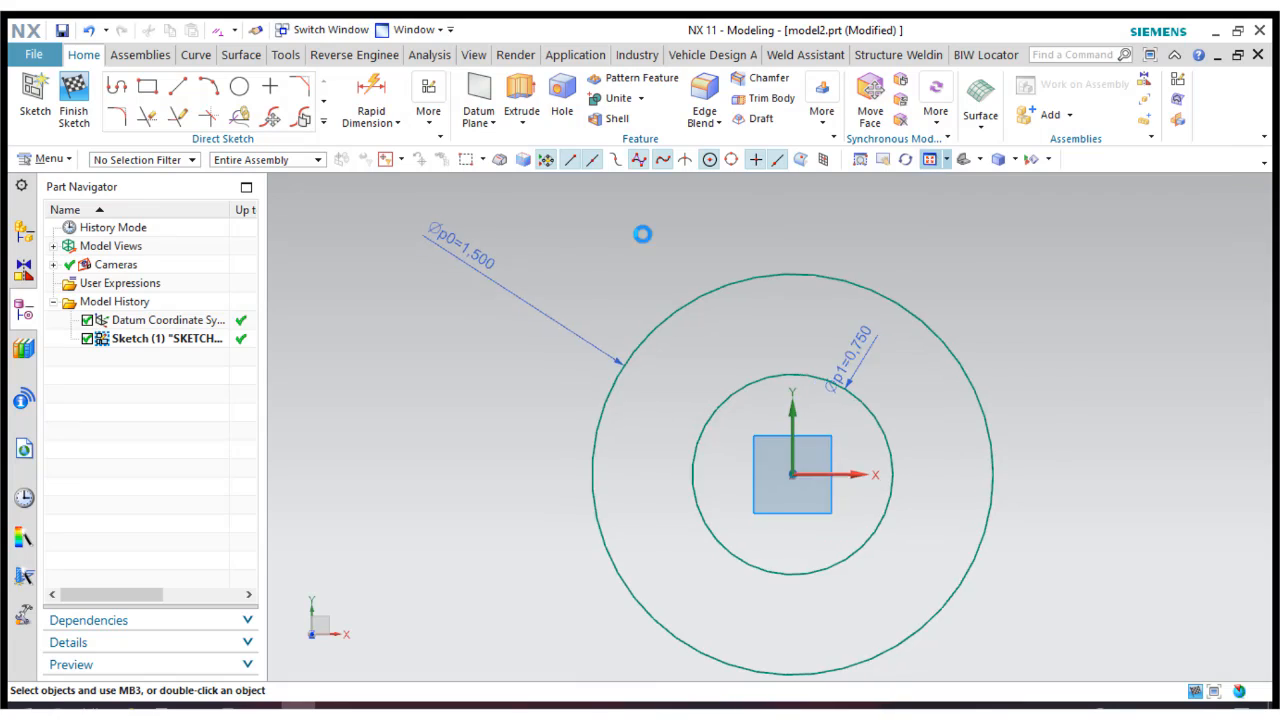
left_click(929, 160)
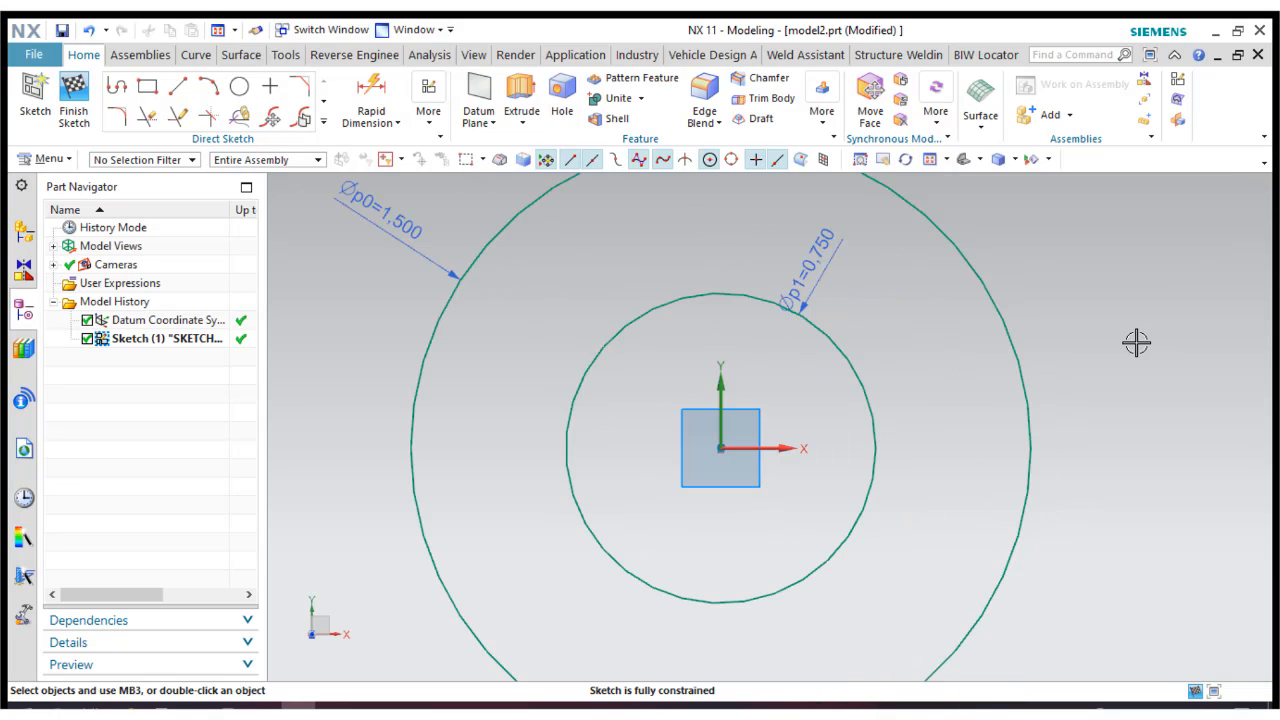
scroll(1125, 345, "down", 1)
scroll(1270, 316, "down", 2)
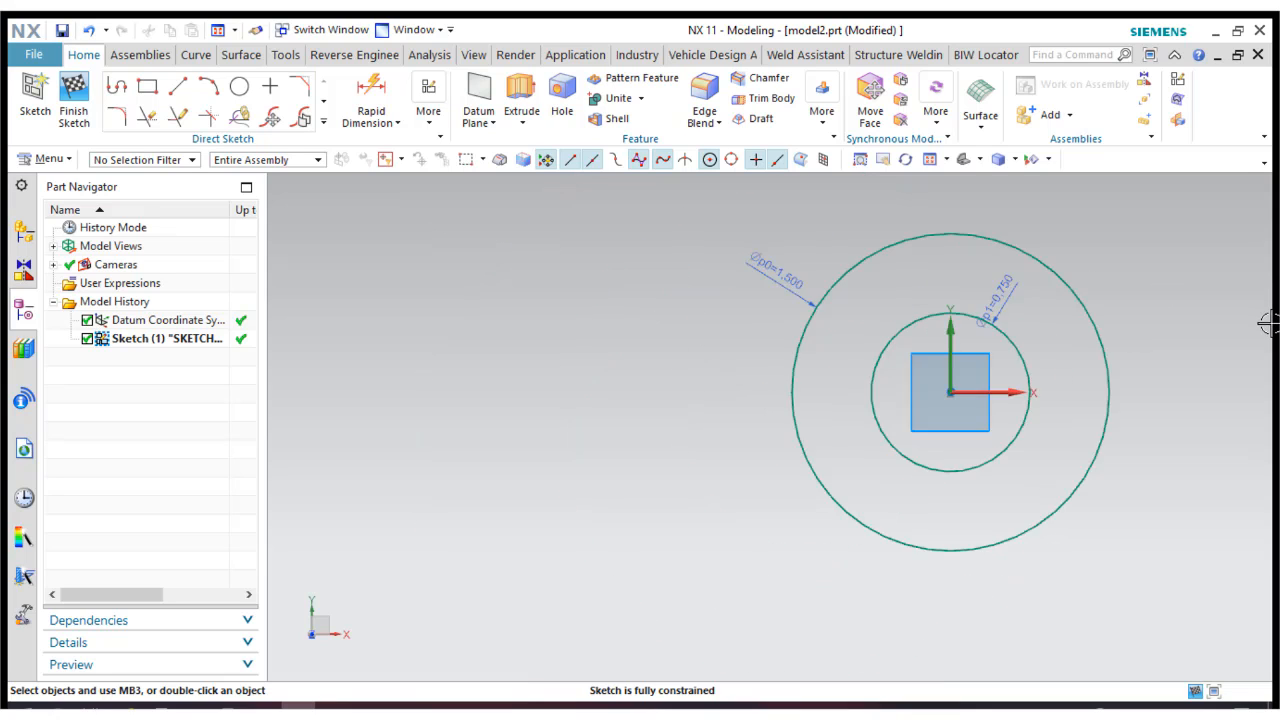
scroll(1270, 335, "up", 3)
scroll(1268, 352, "down", 1)
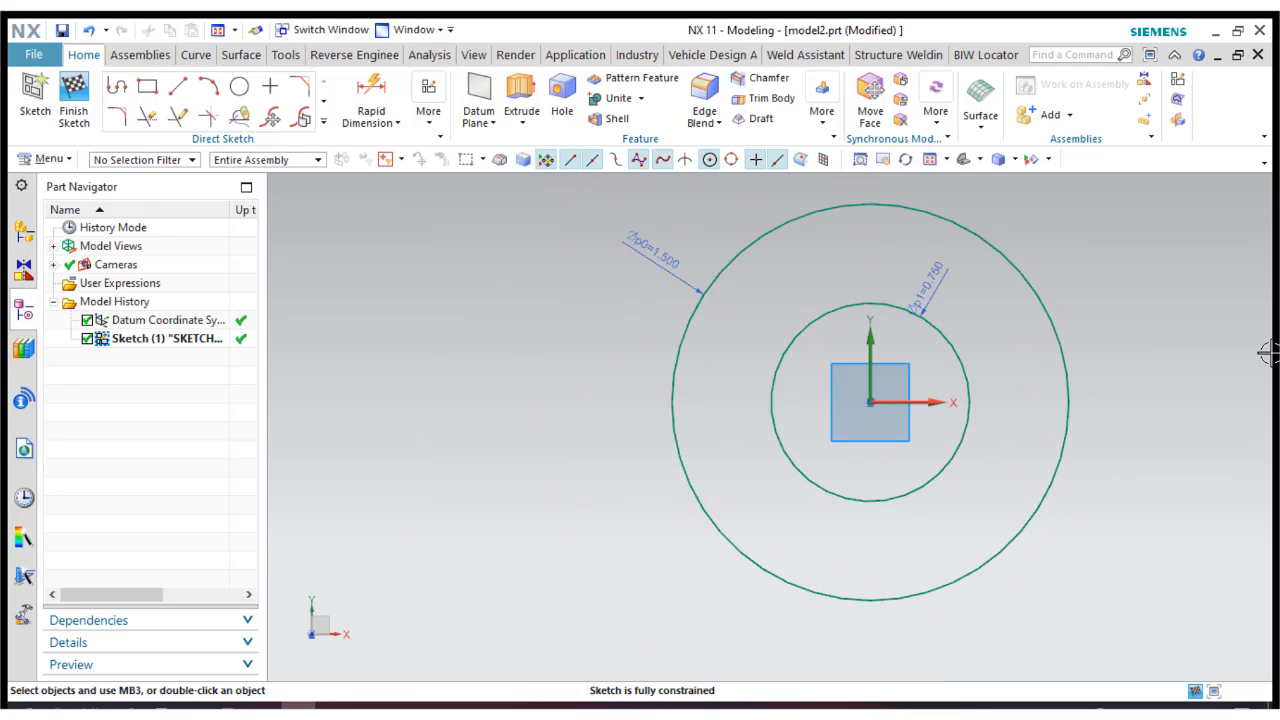
left_click(146, 88)
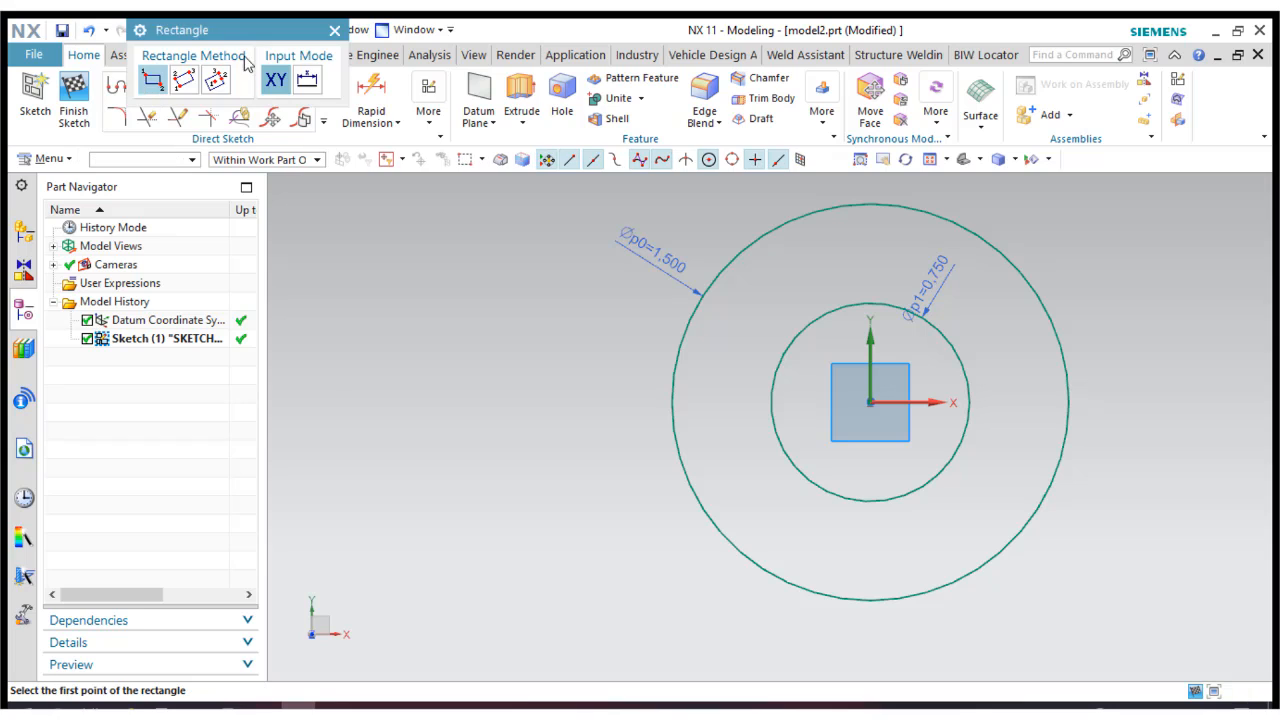
left_click(333, 30)
left_click(116, 85)
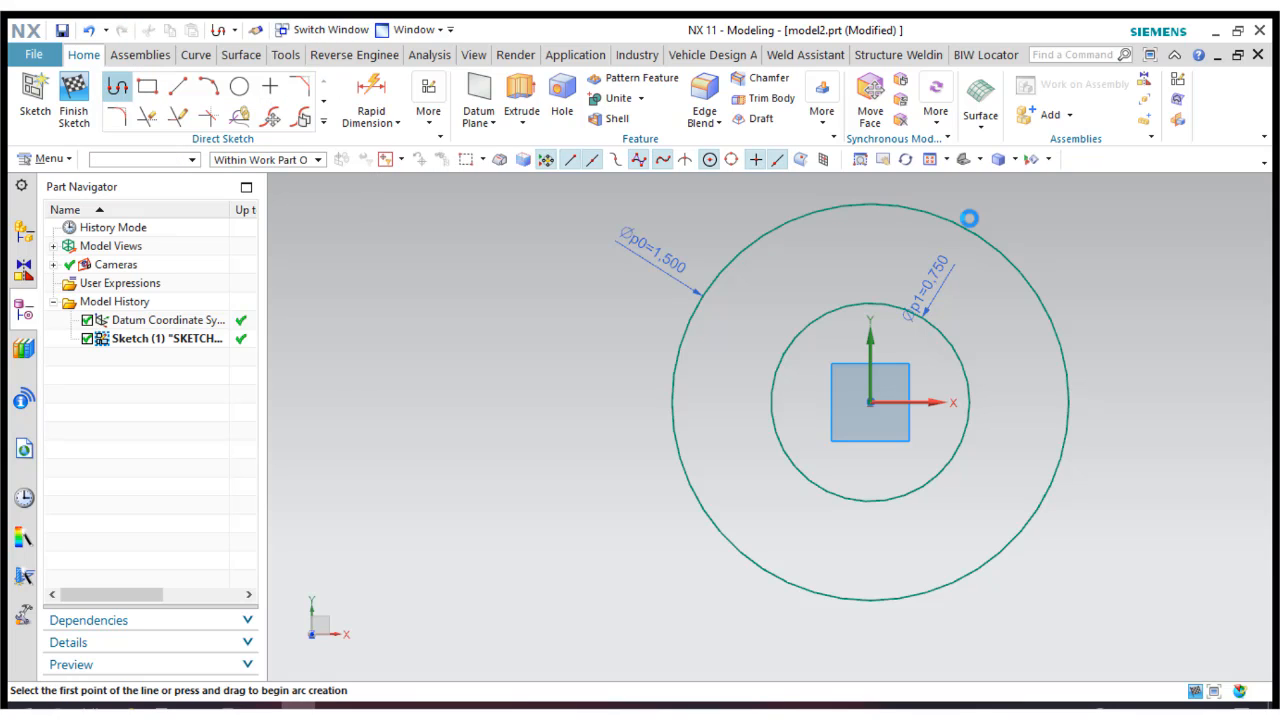
left_click(827, 205)
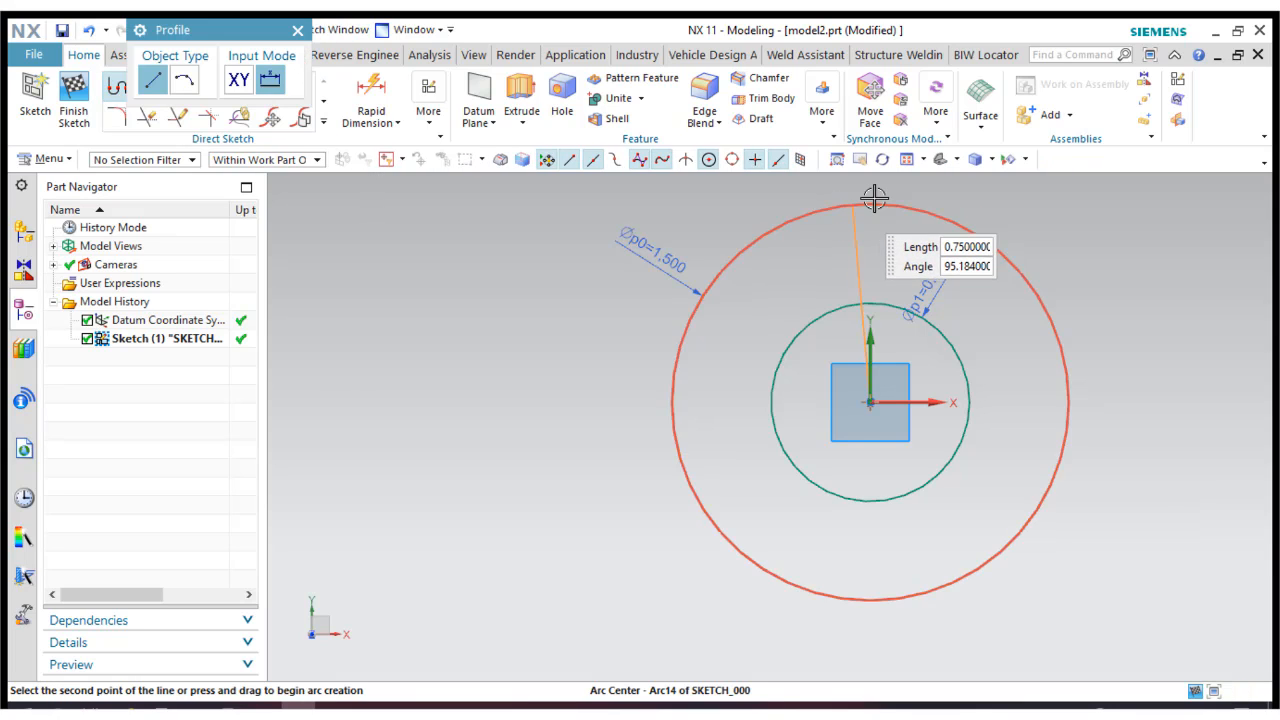
left_click(296, 33)
left_click(179, 87)
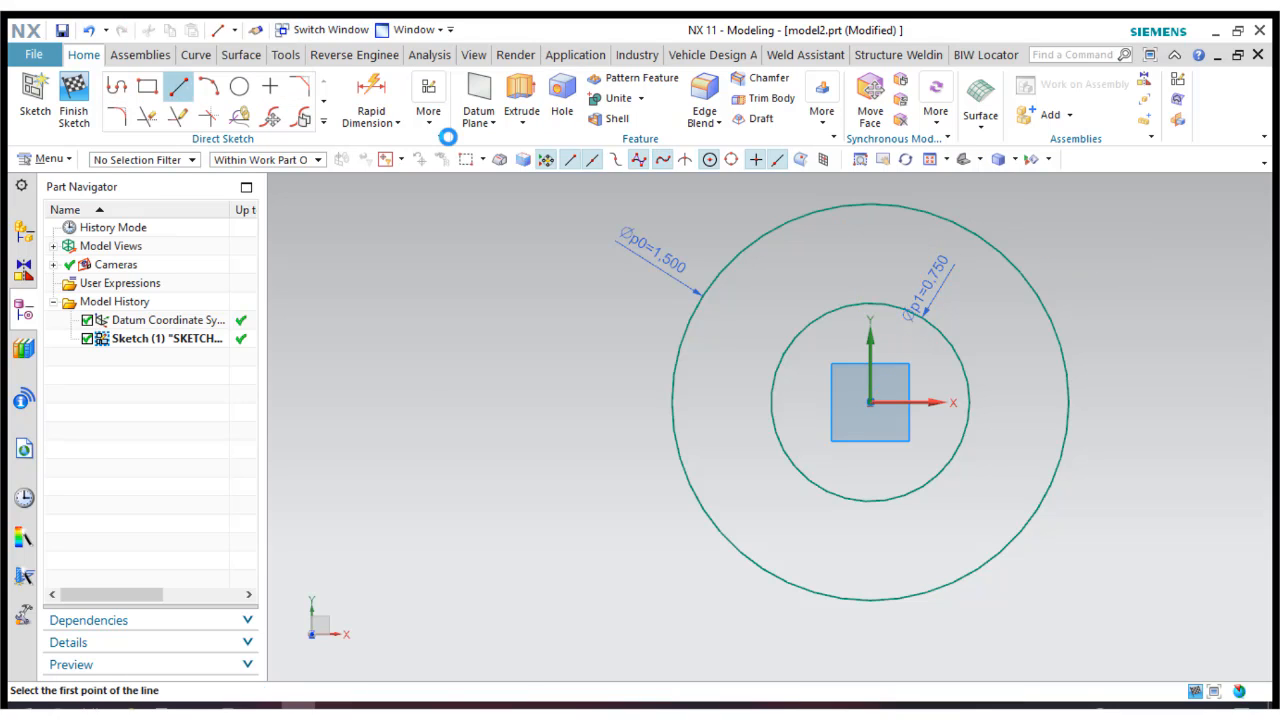
left_click(869, 202)
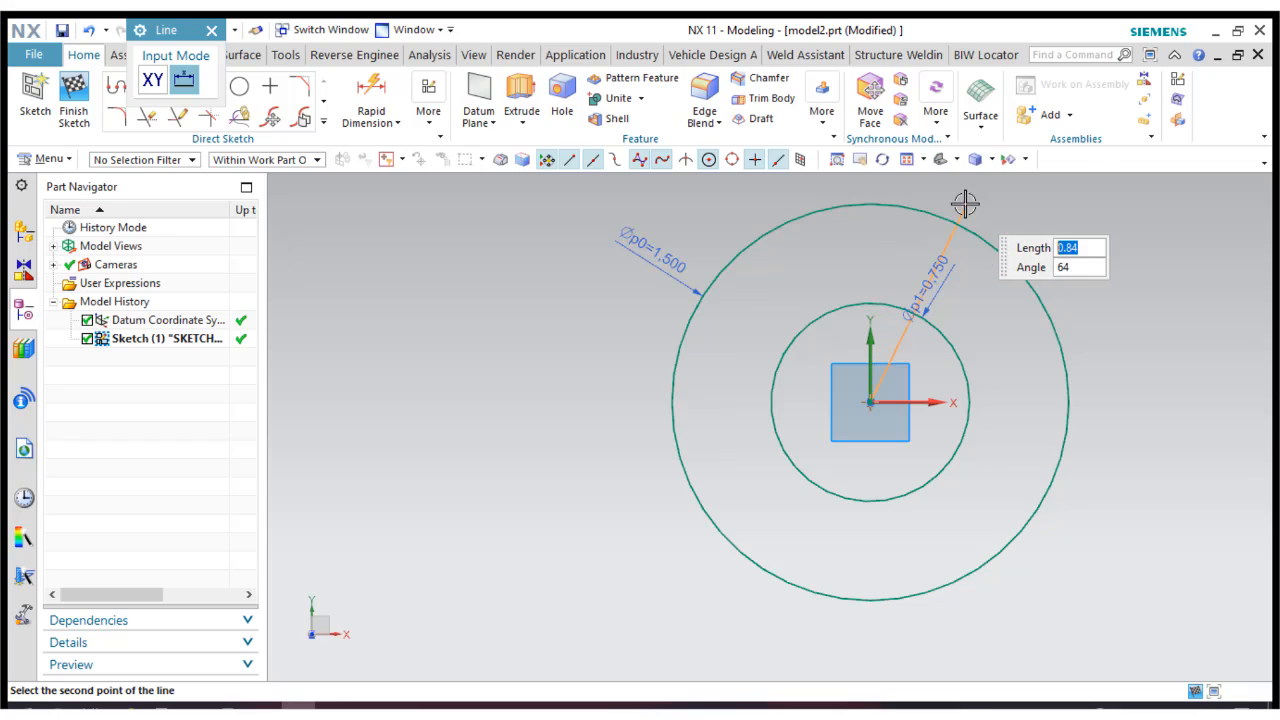
left_click(211, 33)
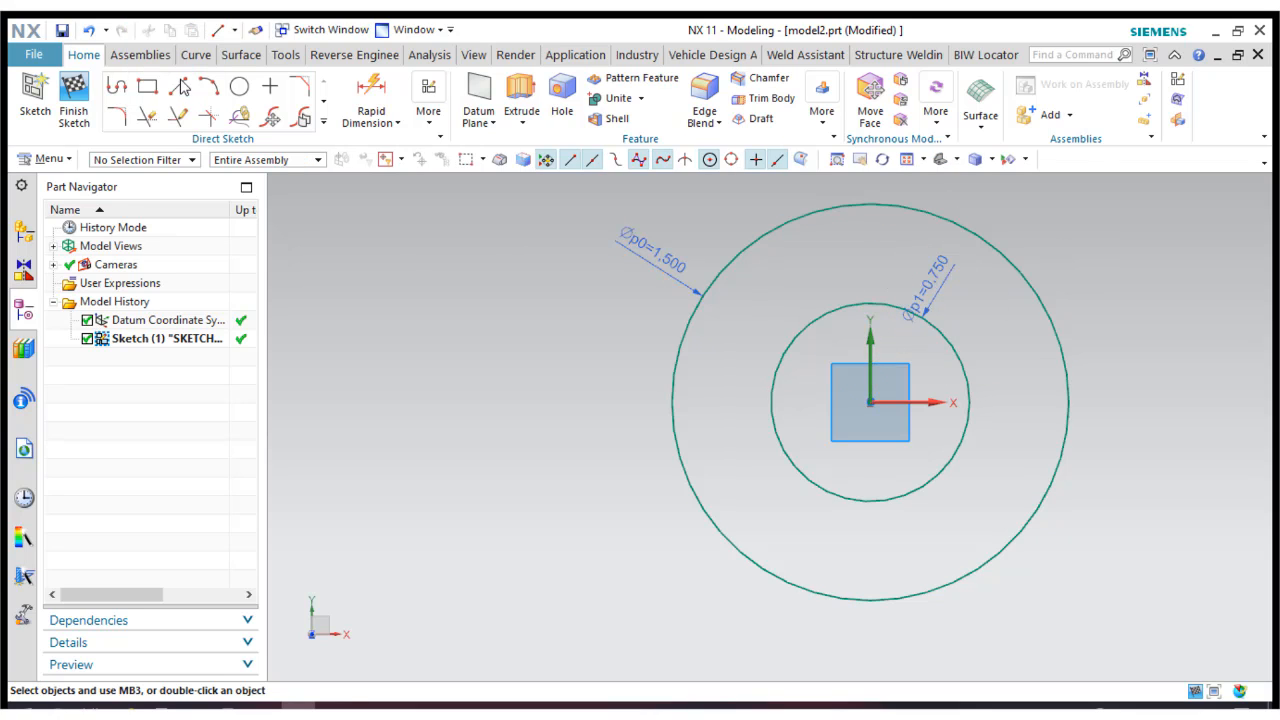
Draw a horizontal line about 1.32 long from the topmost point of the large circle toward positive X.
left_click(183, 88)
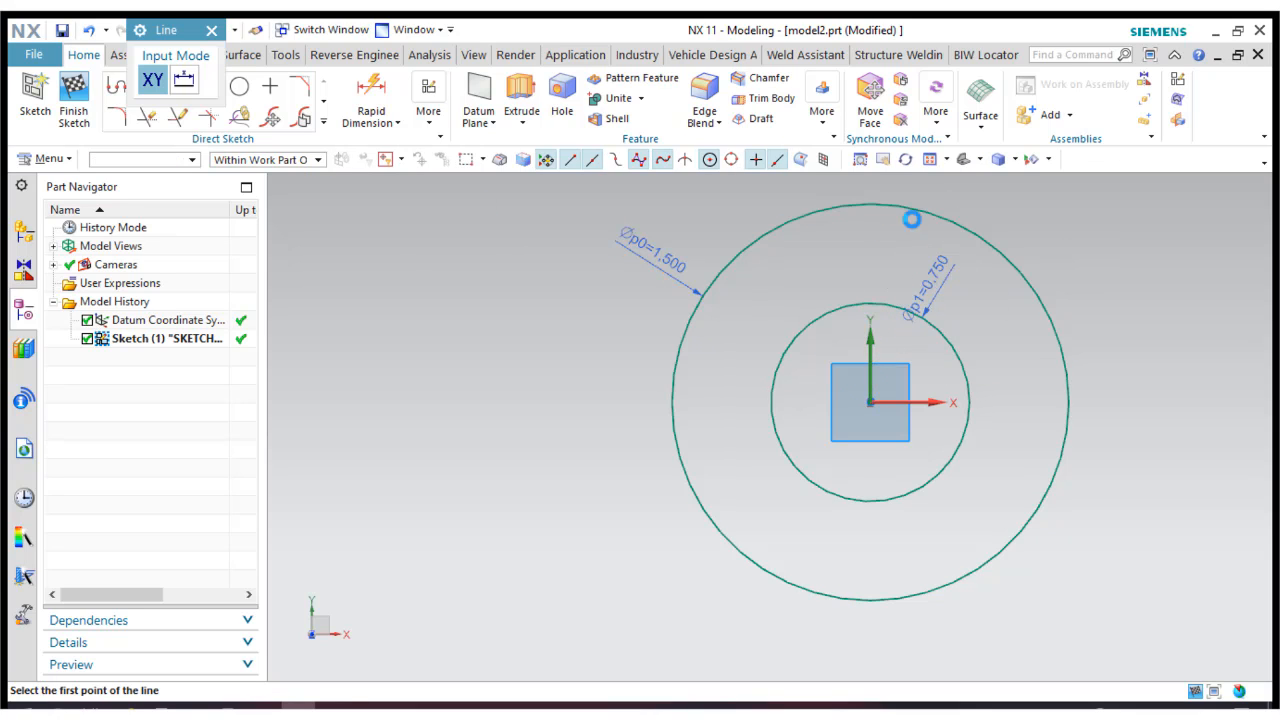
left_click(969, 230)
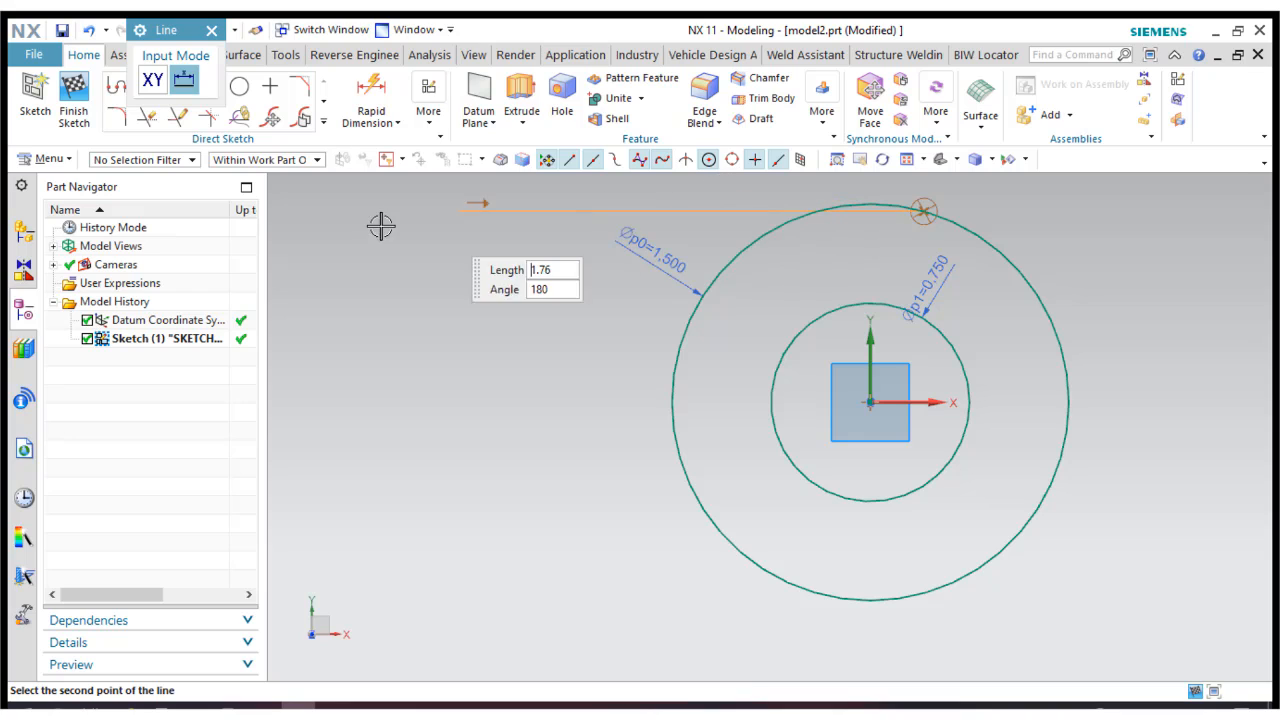
left_click(1220, 205)
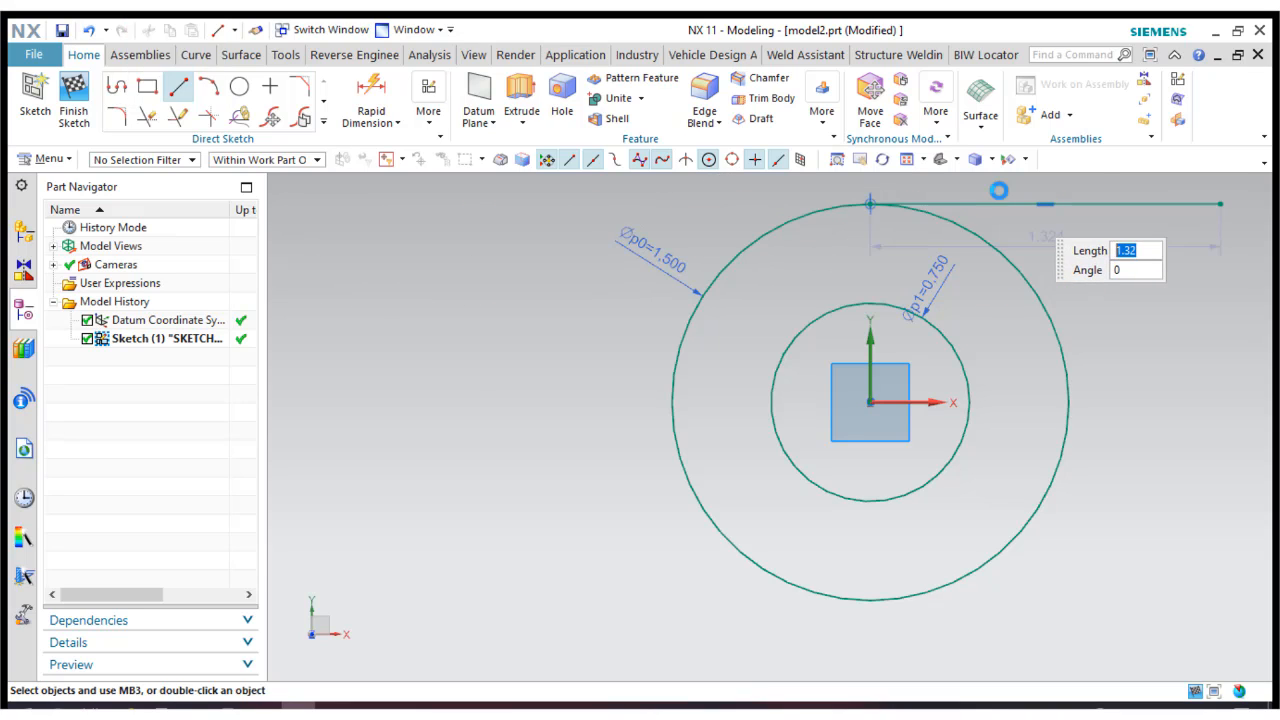
left_click(905, 160)
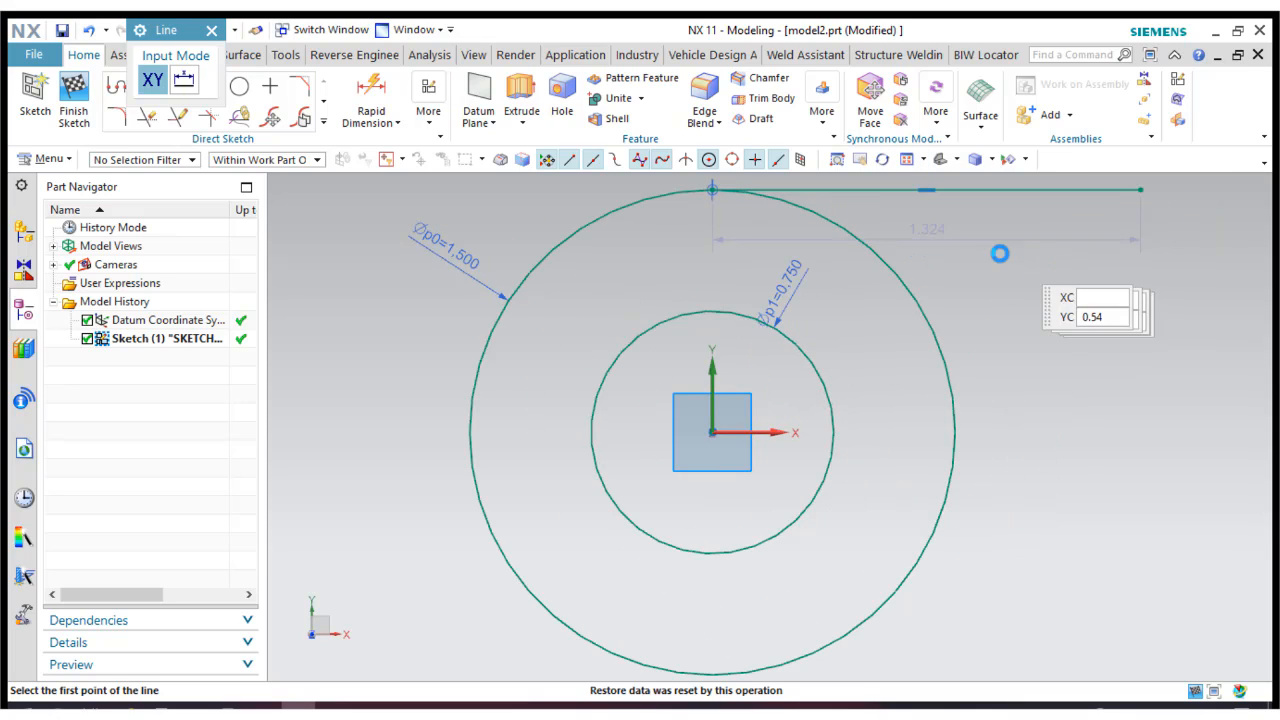
left_click(213, 31)
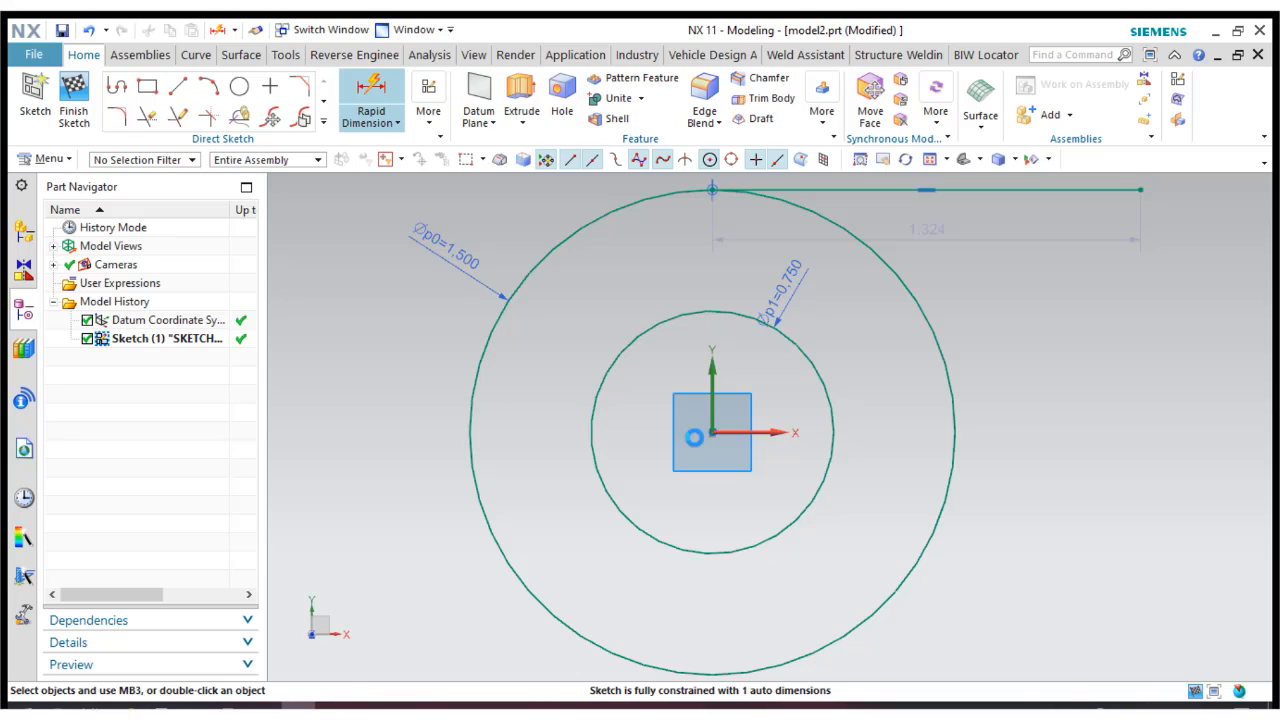
Dimension the horizontal distance from the circles' centre to the free end of the tangent line and set it to 3.125.
left_click(371, 95)
left_click(708, 432)
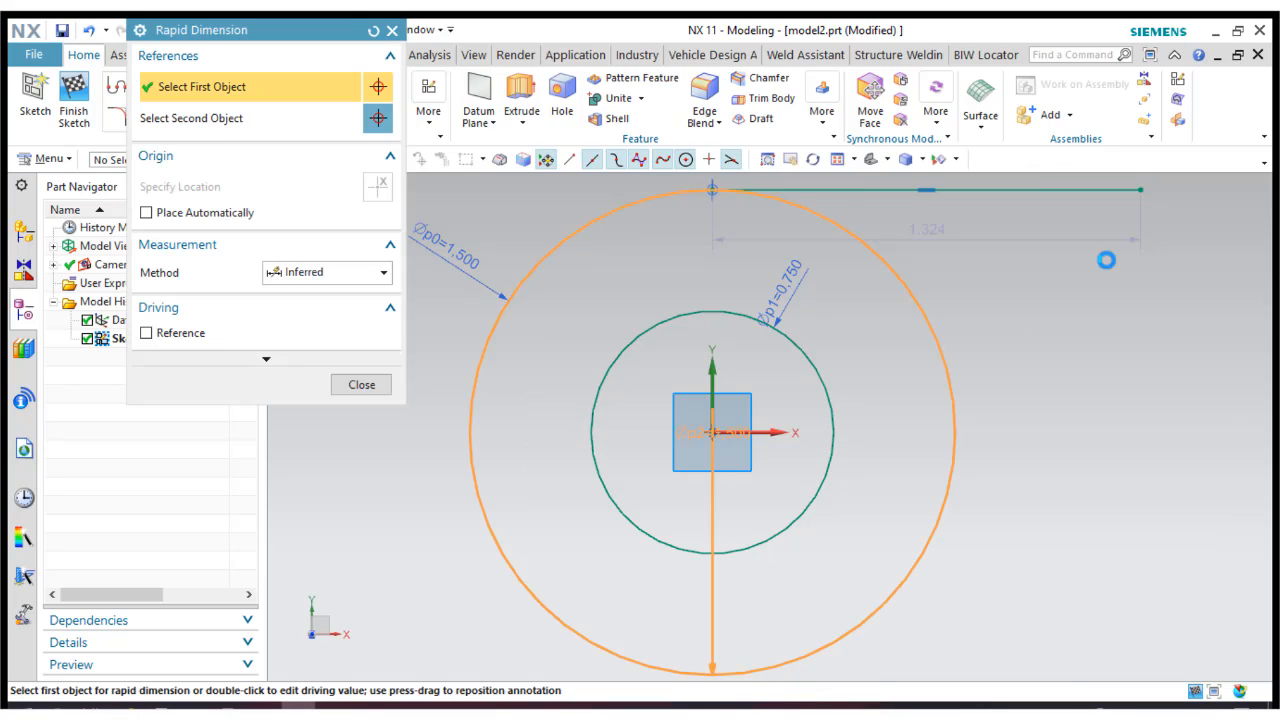
left_click(1140, 190)
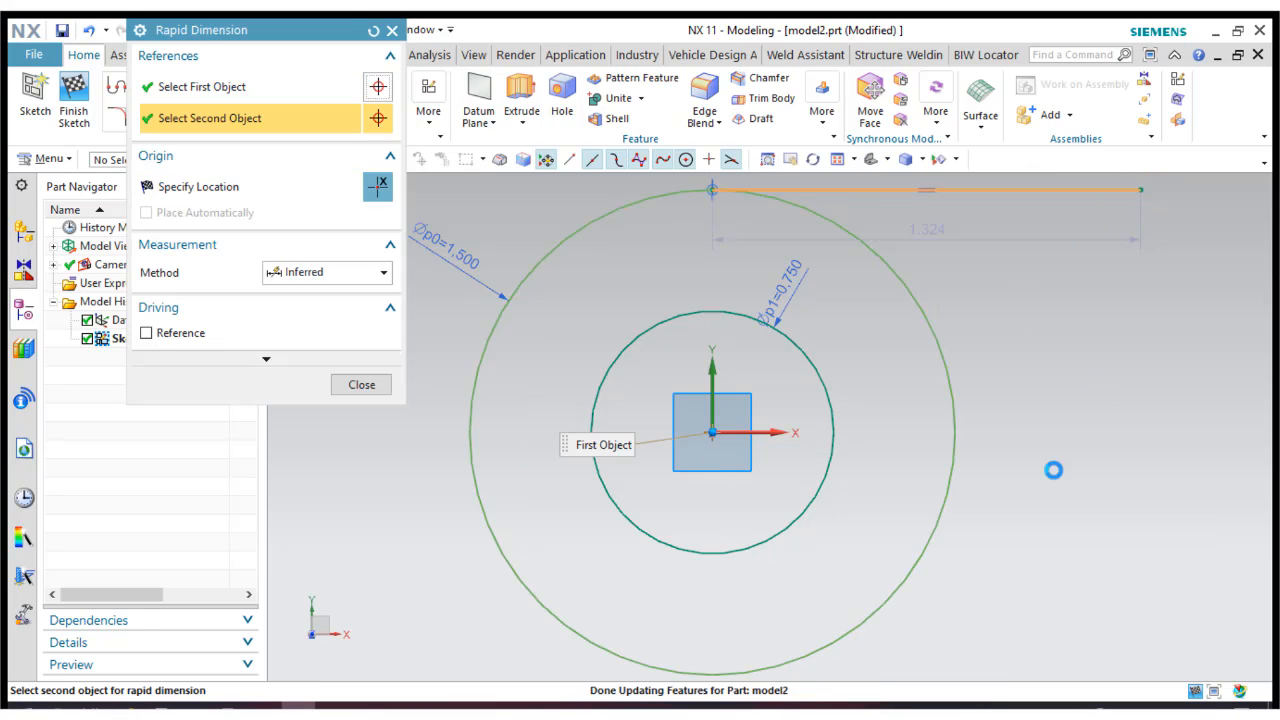
left_click(886, 672)
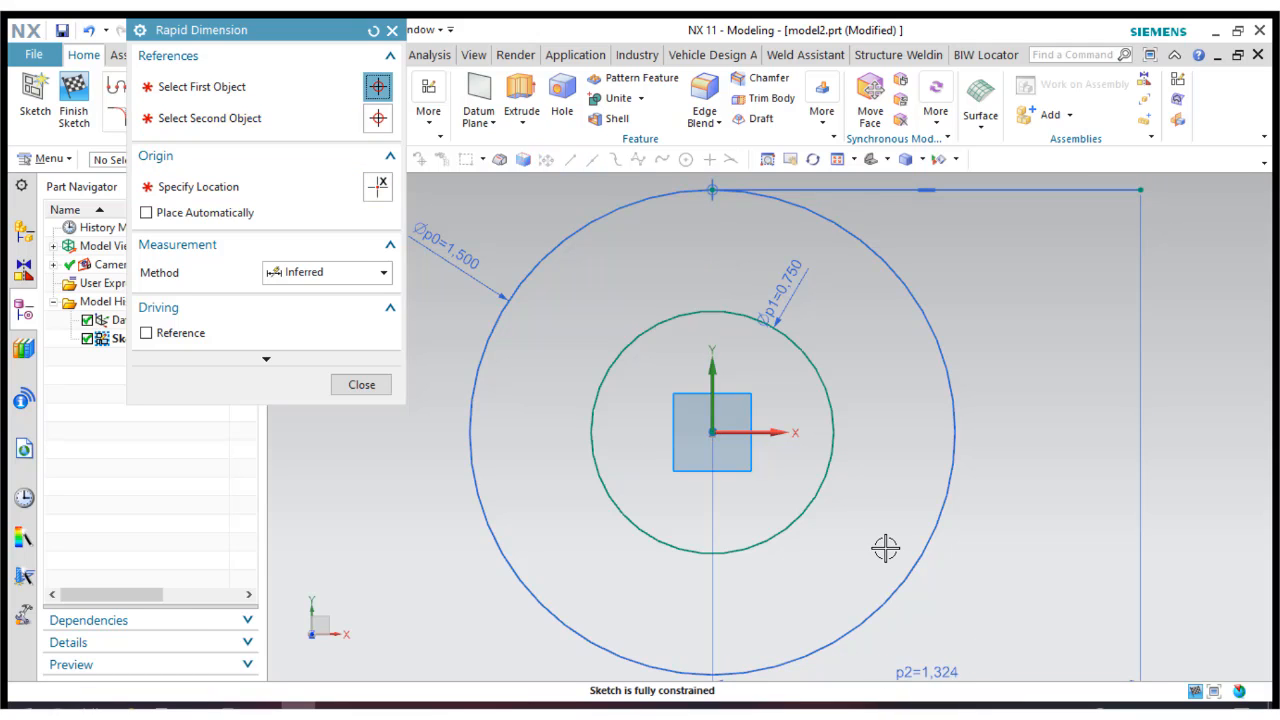
type("3.125")
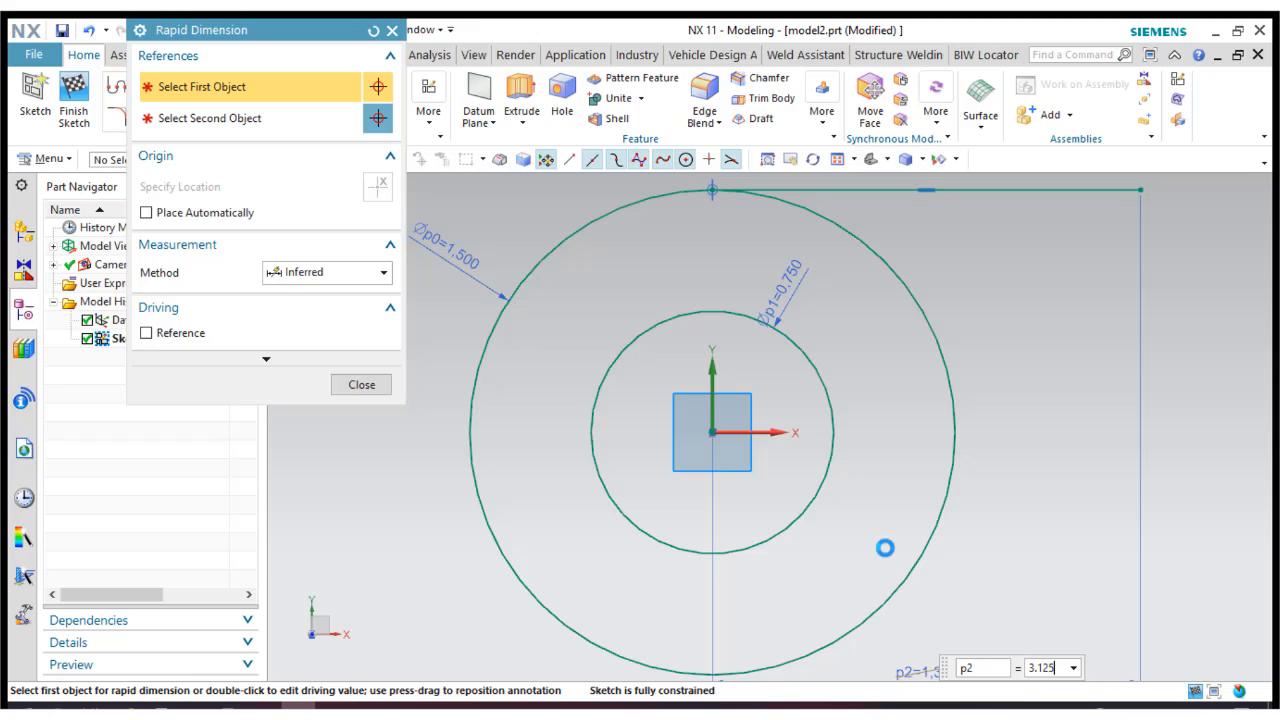
key("Return")
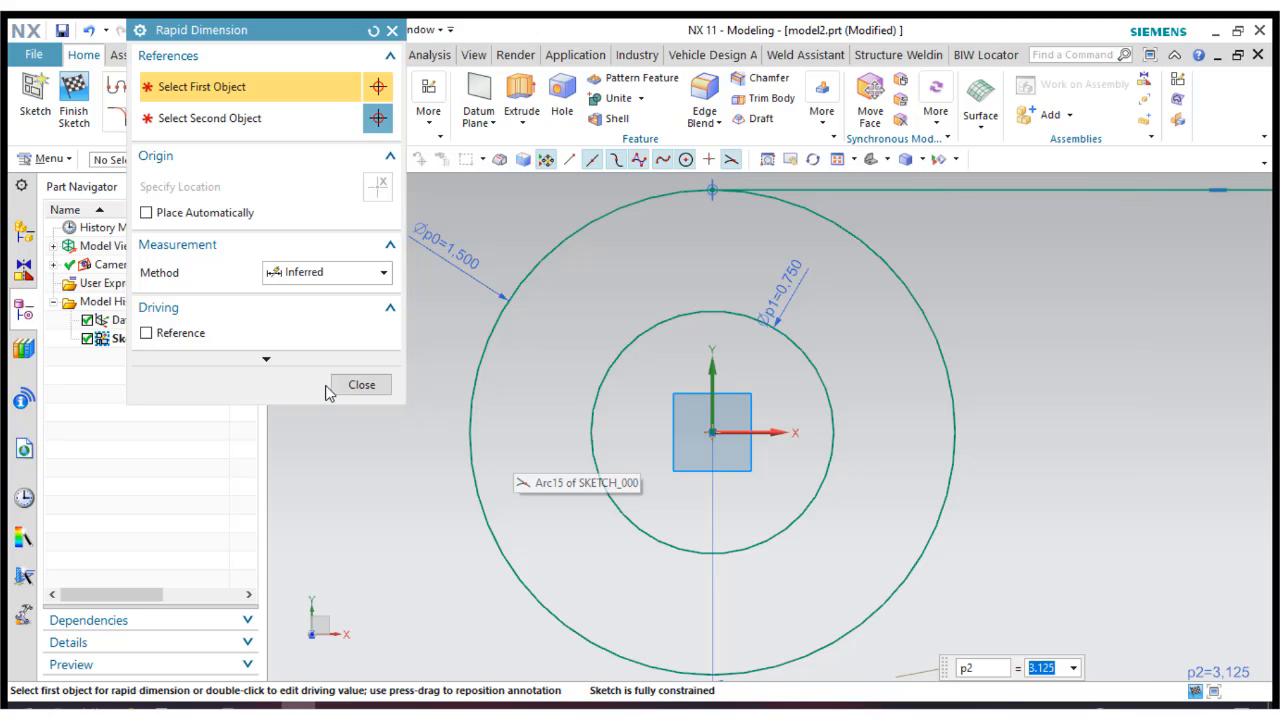
left_click(336, 386)
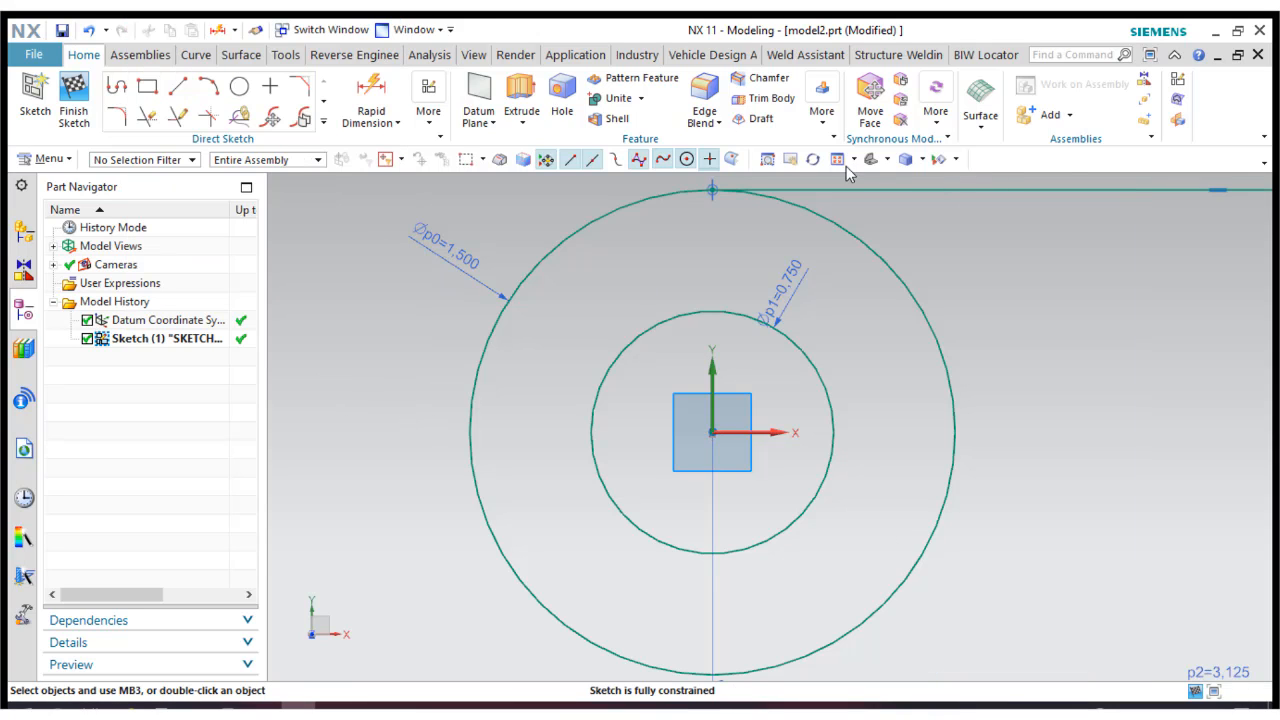
Draw a vertical line about 1.67 long toward negative Y from the free end of the horizontal tangent line.
left_click(926, 160)
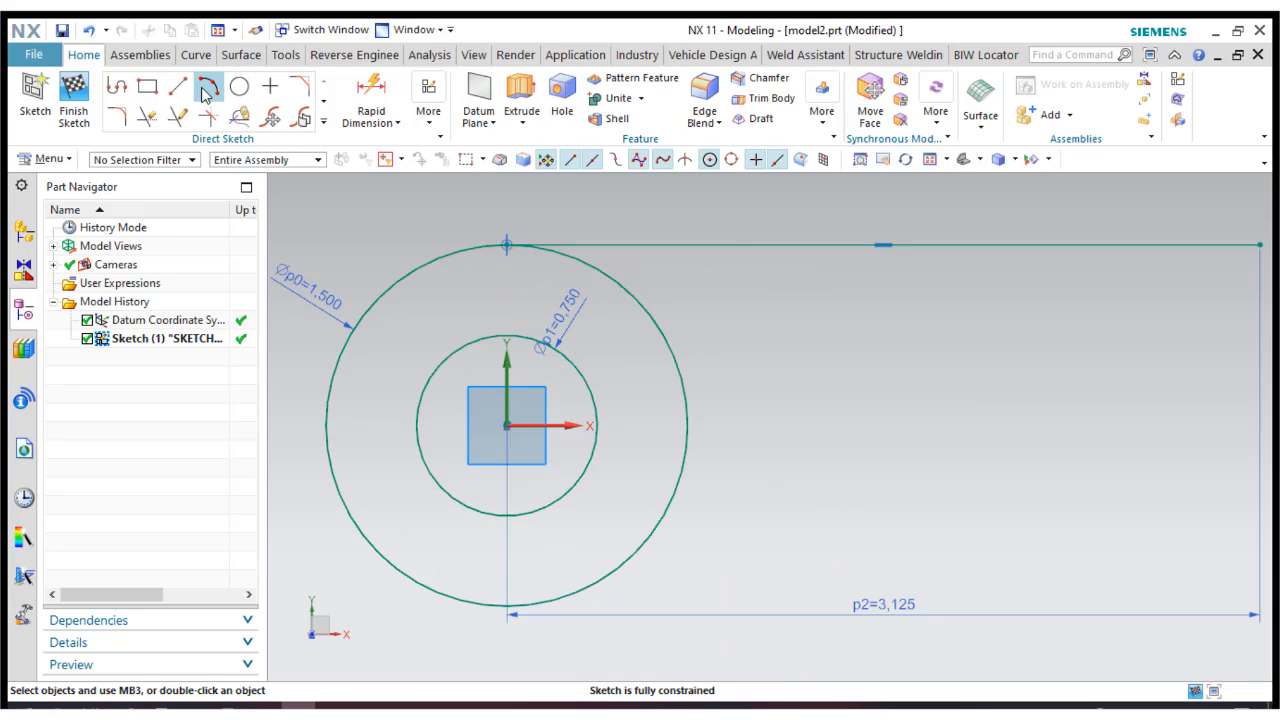
key("l")
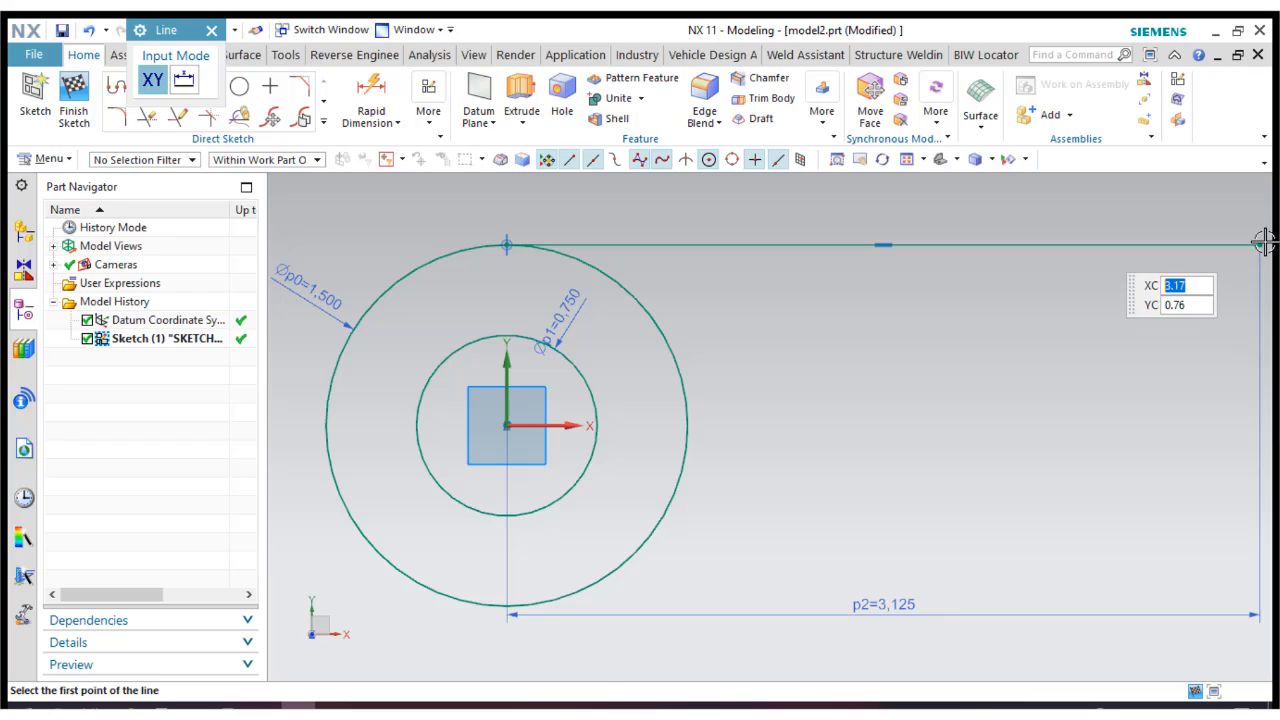
left_click(1261, 244)
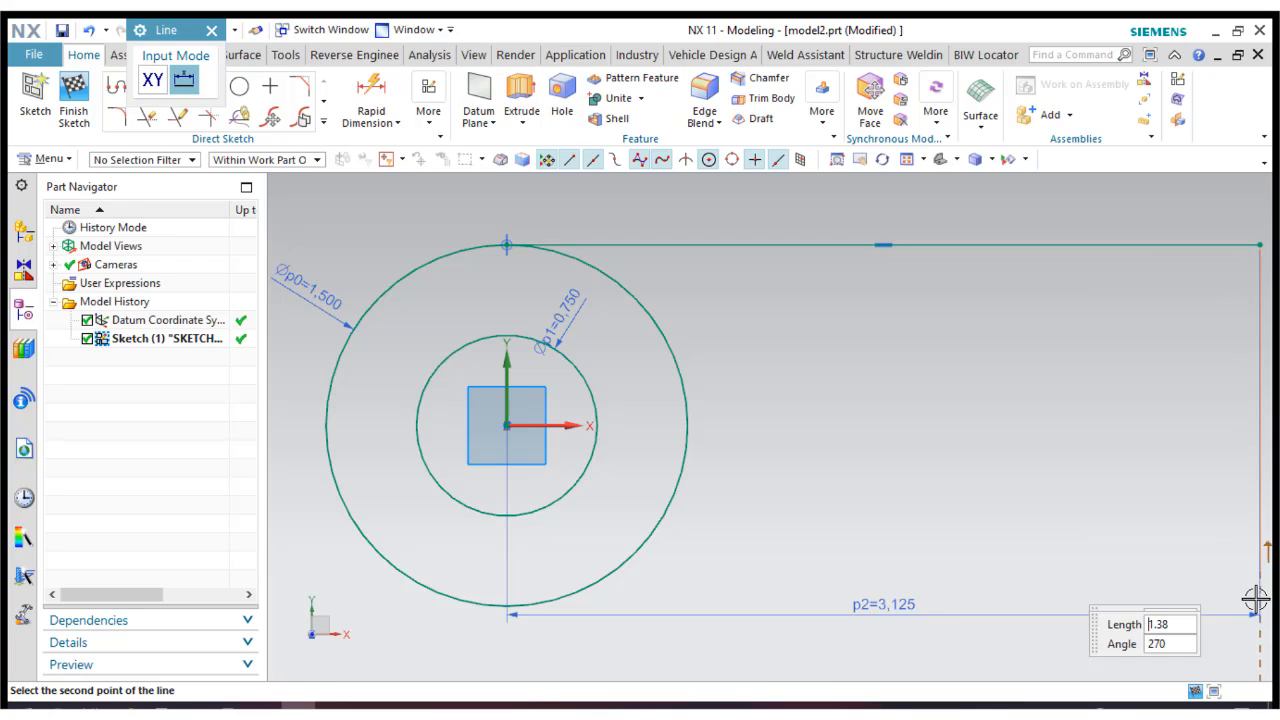
left_click(1255, 647)
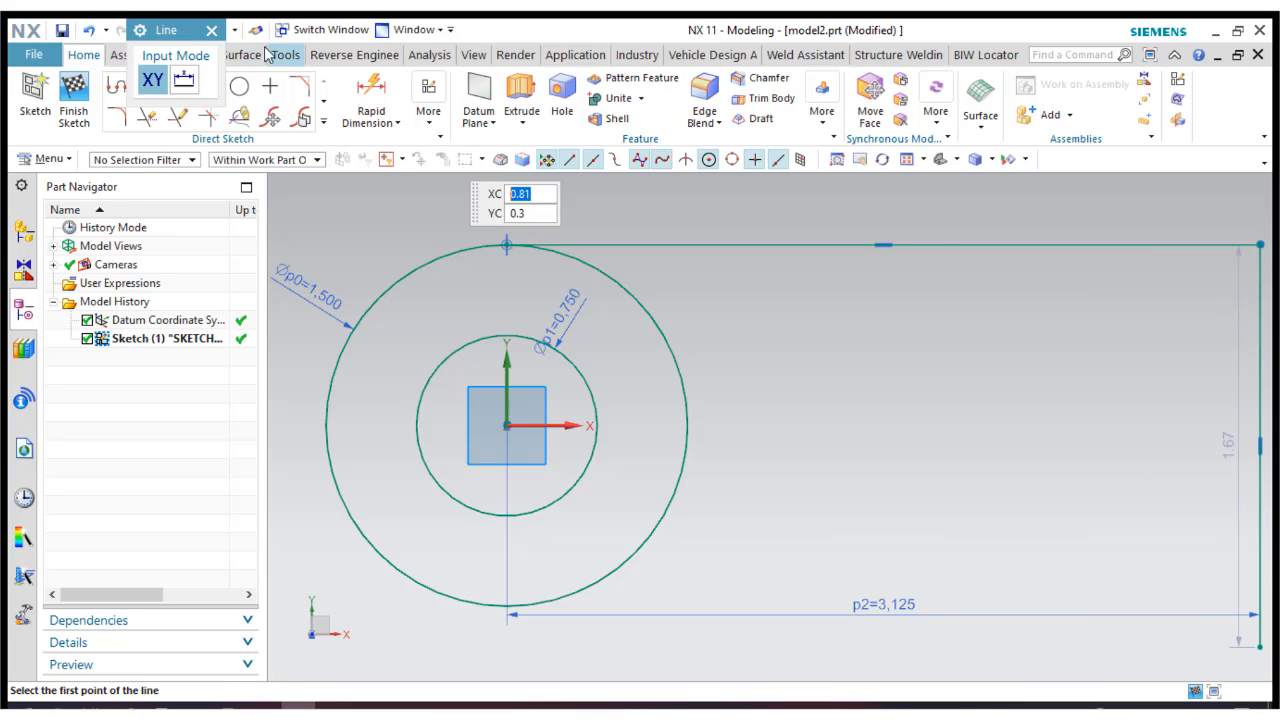
left_click(209, 31)
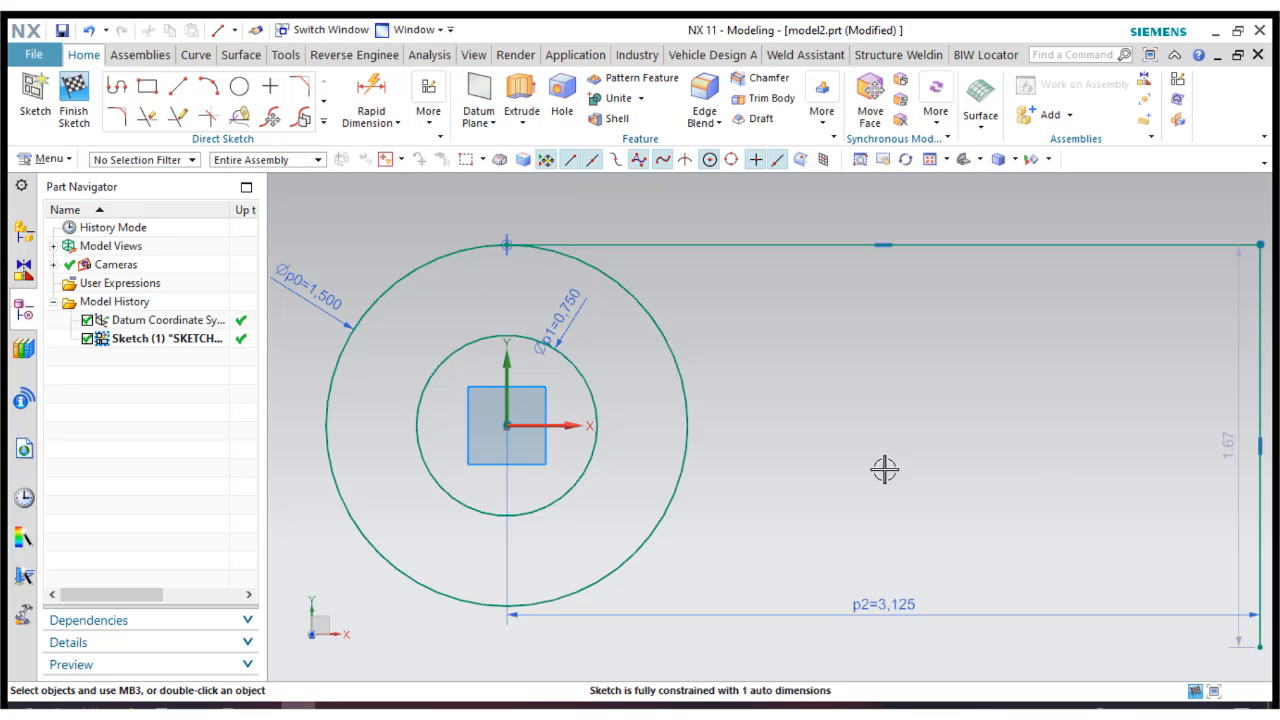
Dimension the length of the vertical line and set it to 1.25.
scroll(862, 462, "up", 2)
scroll(750, 440, "down", 4)
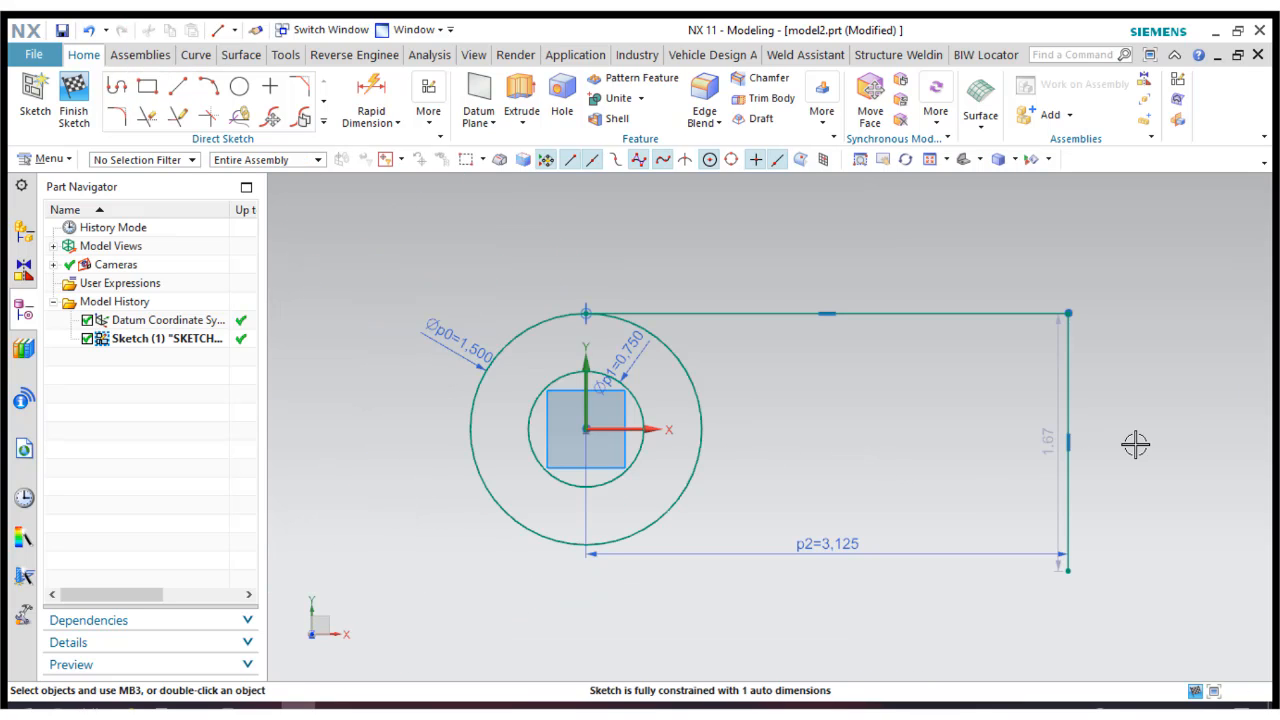
left_click(370, 88)
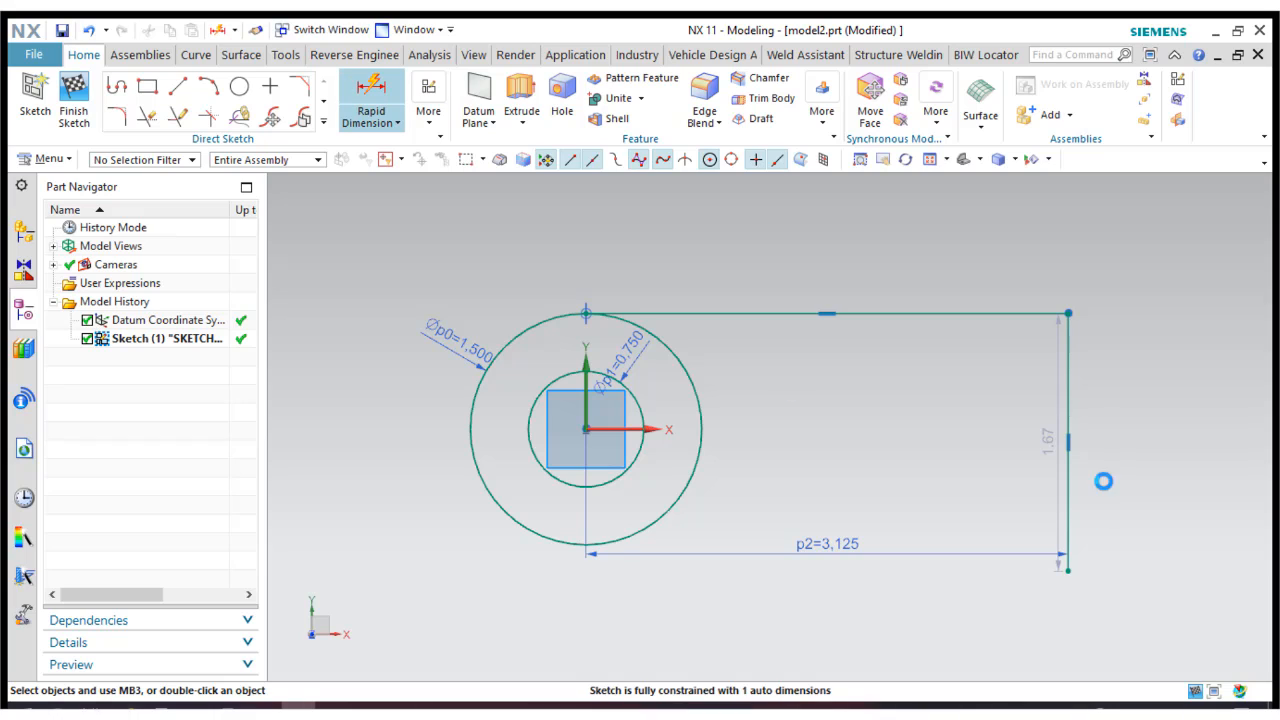
left_click(1068, 394)
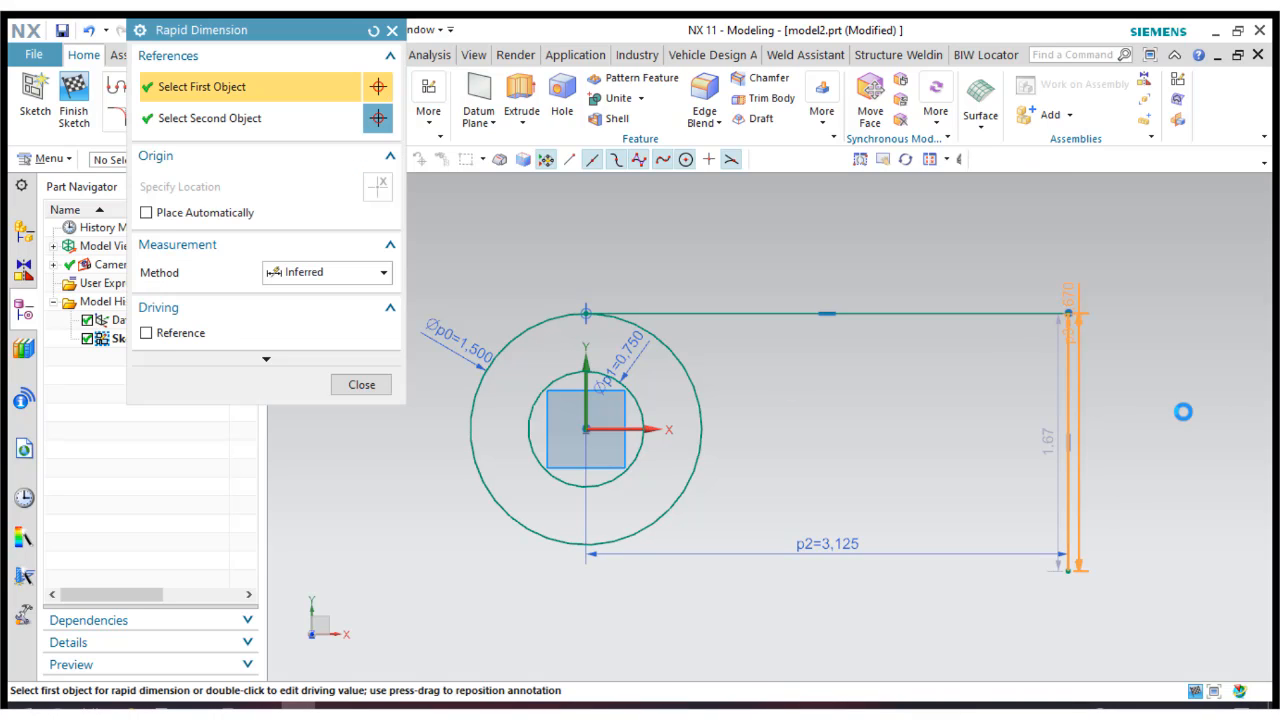
left_click(1172, 433)
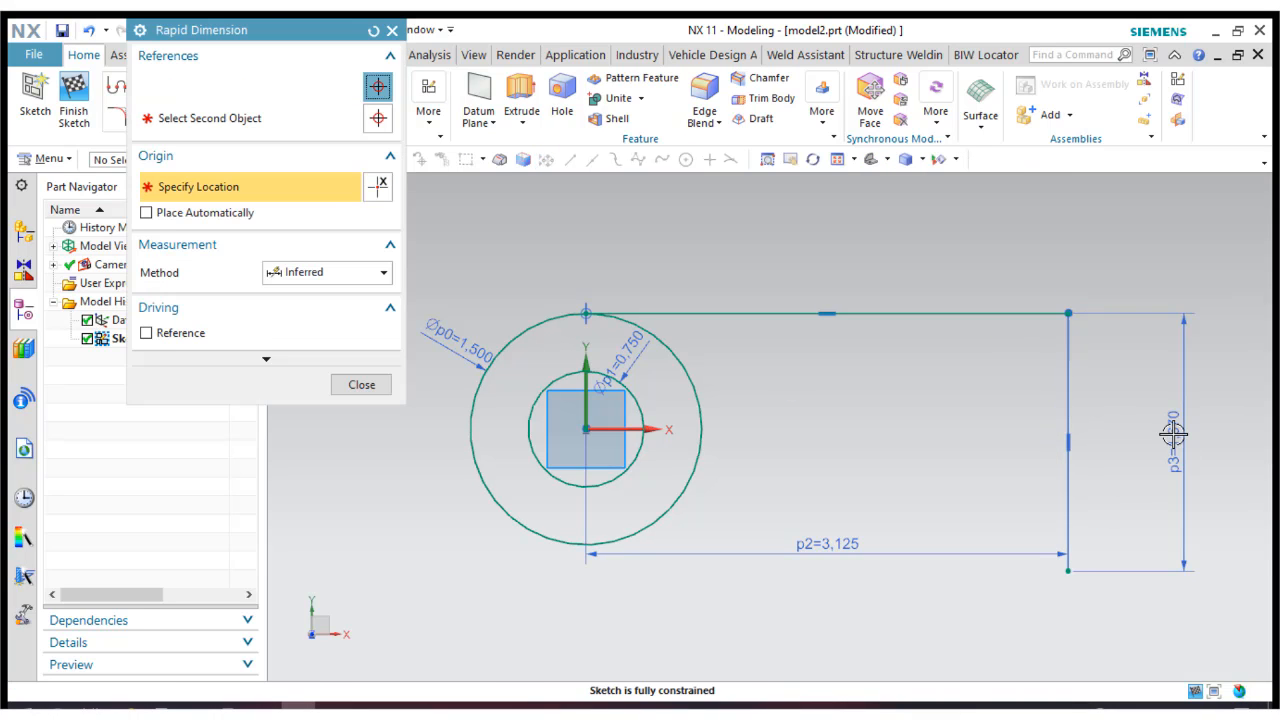
type("1.25")
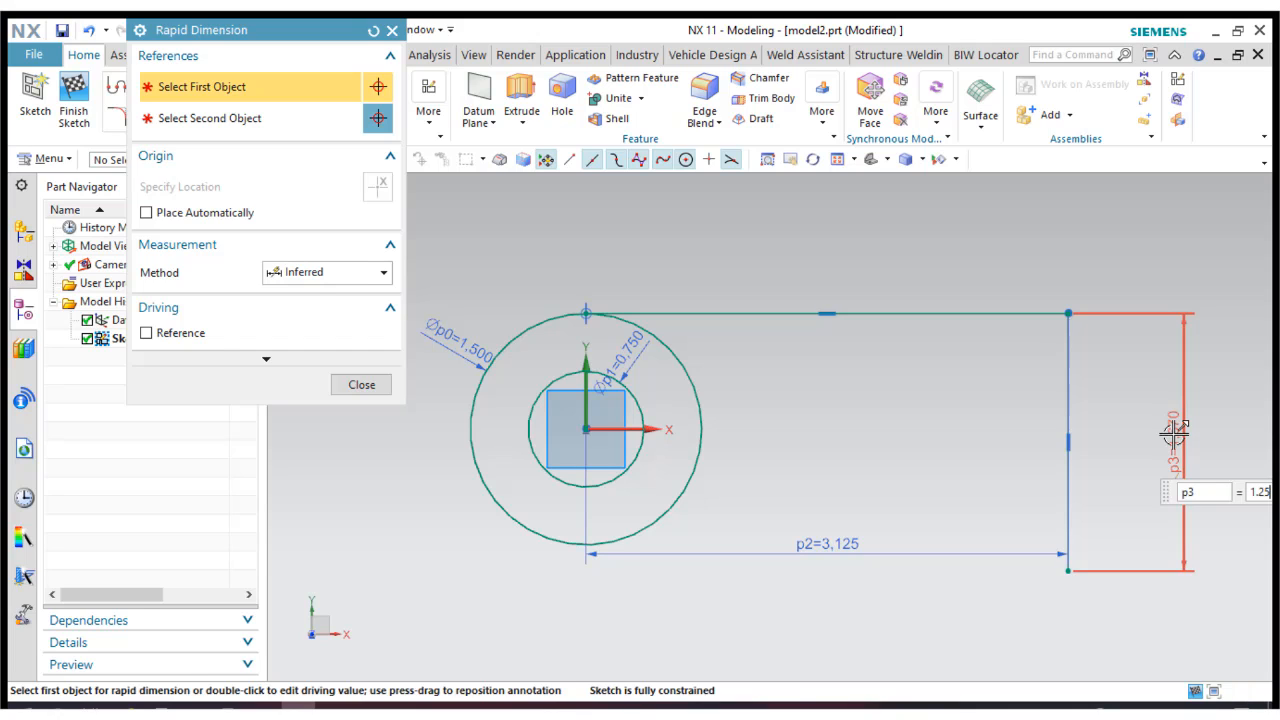
key("Return")
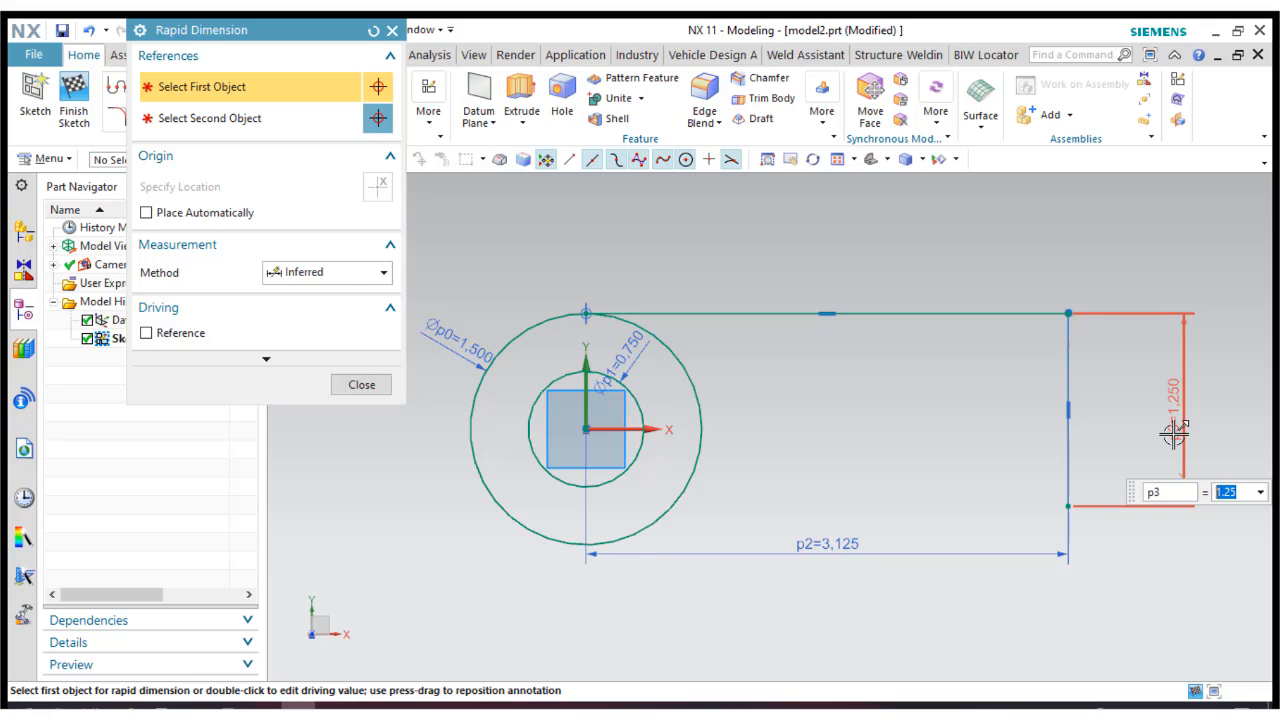
left_click(1174, 432)
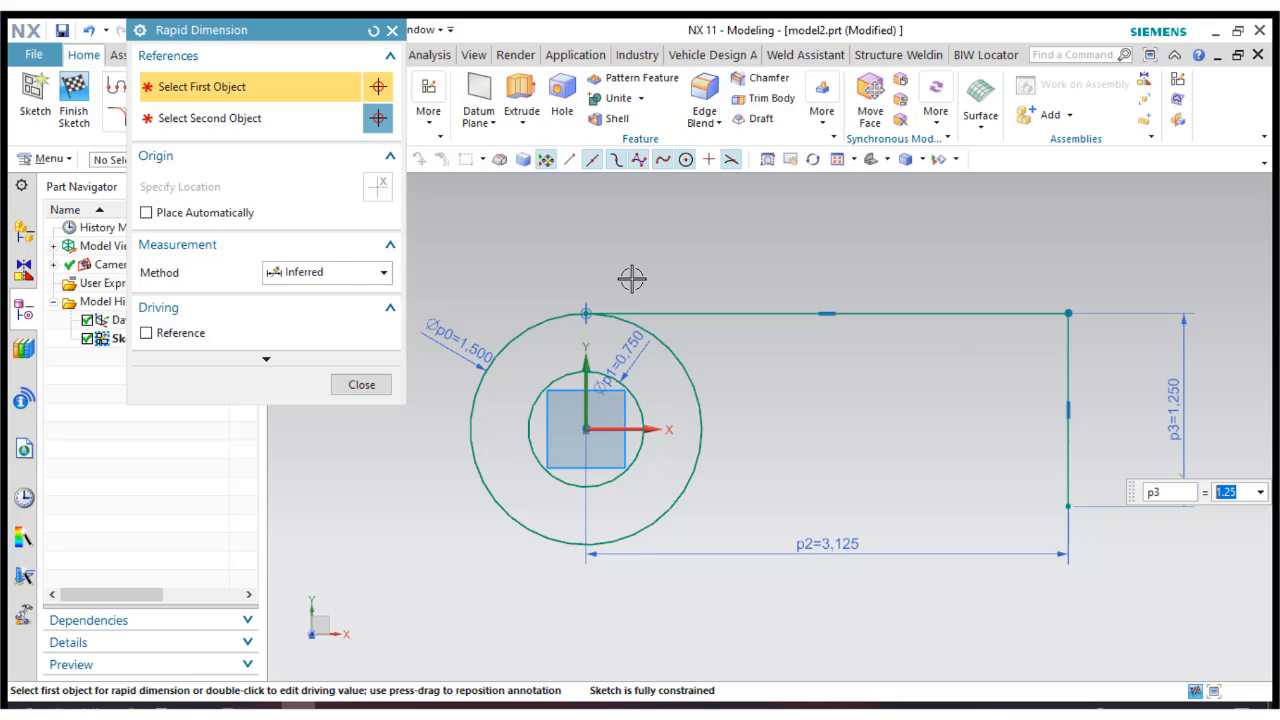
left_click(357, 388)
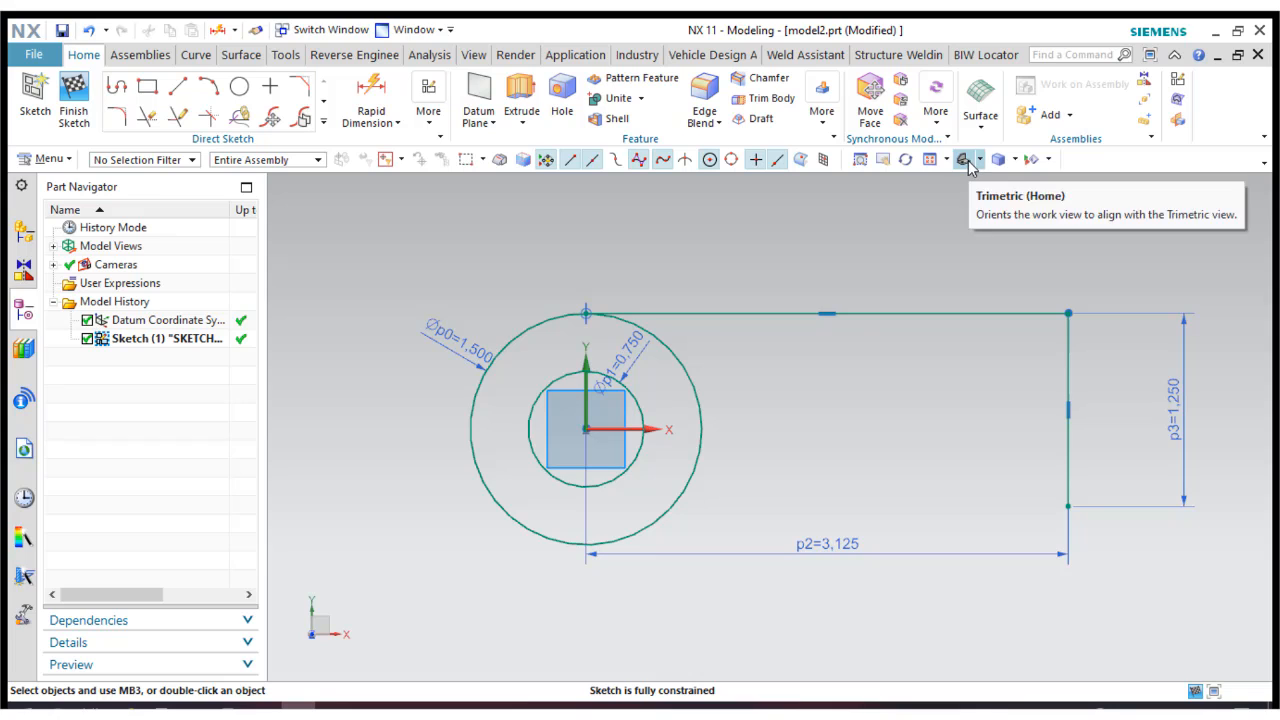
left_click(966, 161)
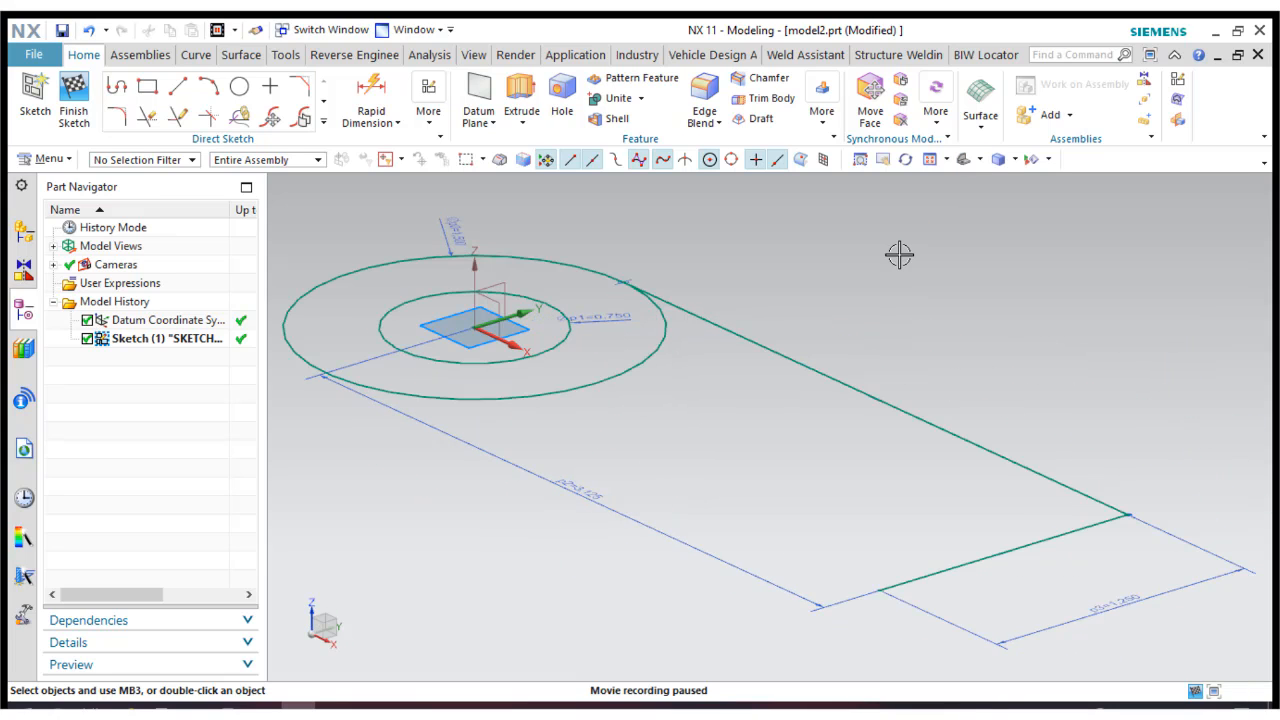
left_click(979, 159)
left_click(998, 188)
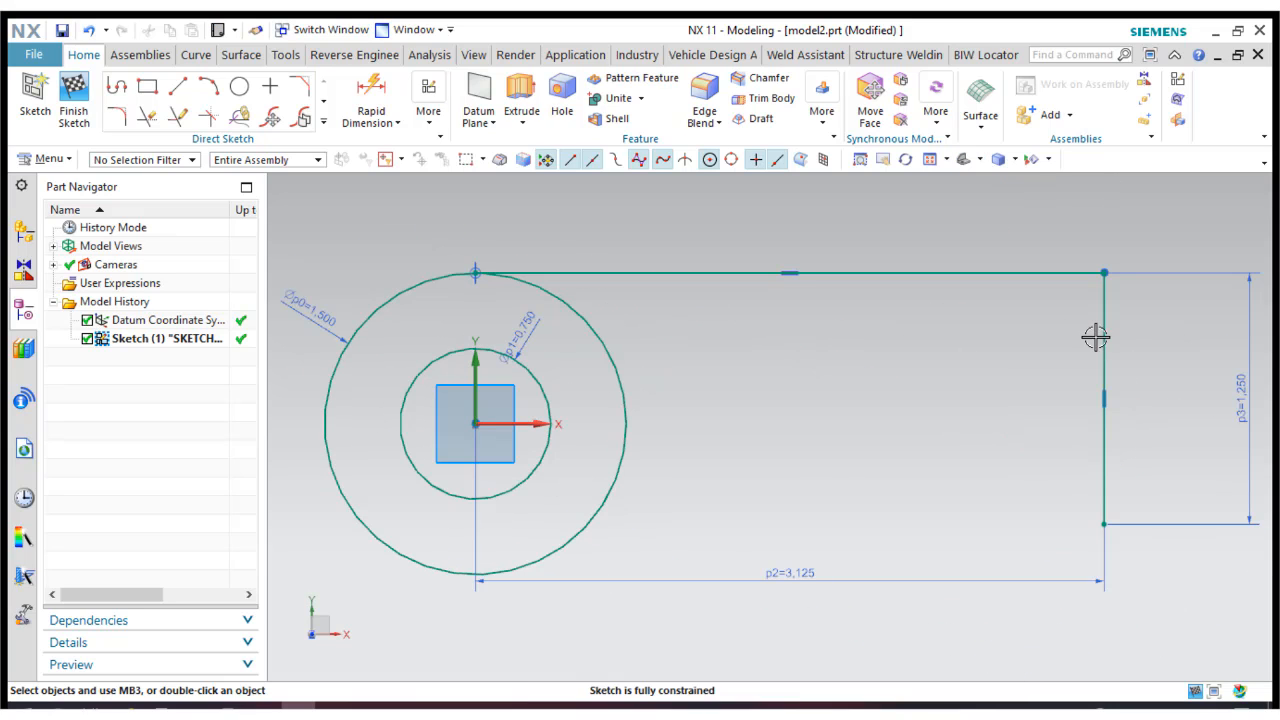
Change the vertical line's length dimension to 1.5 in.
double_click(1162, 504)
type("1.5")
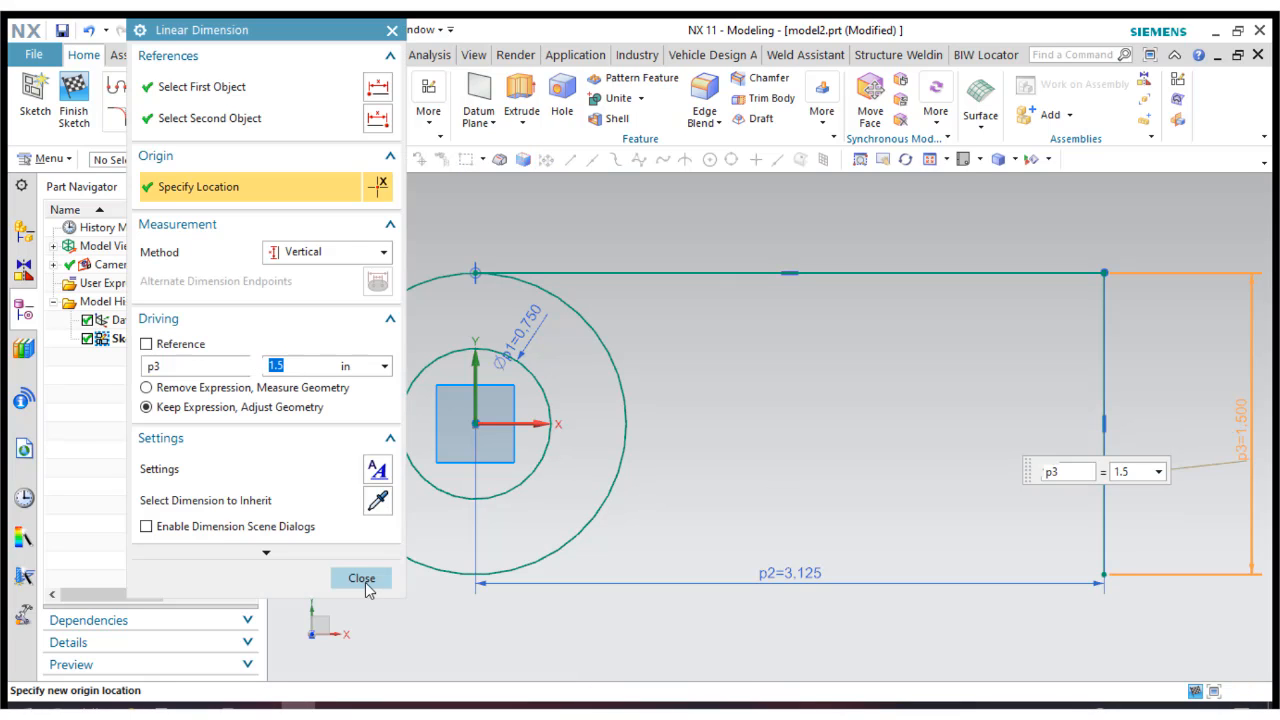
left_click(362, 580)
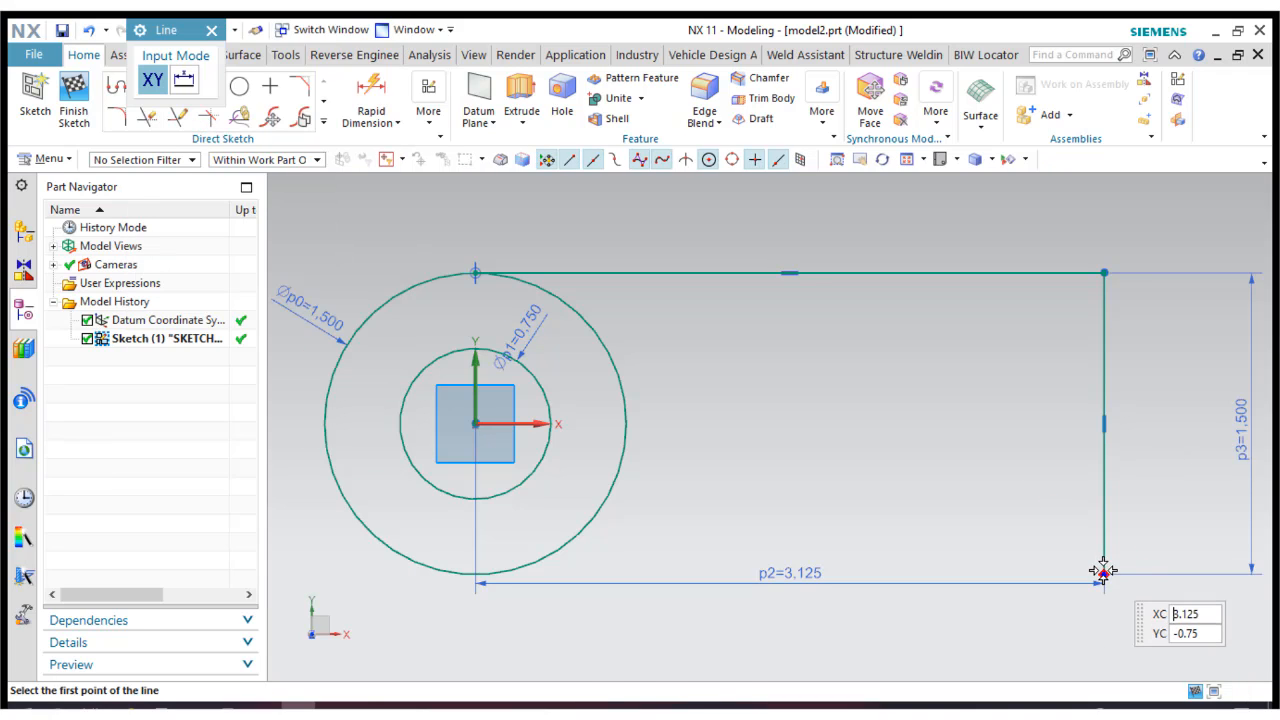
Draw a horizontal line about 1.05 long from the vertical line's lower endpoint toward negative X.
left_click(1104, 574)
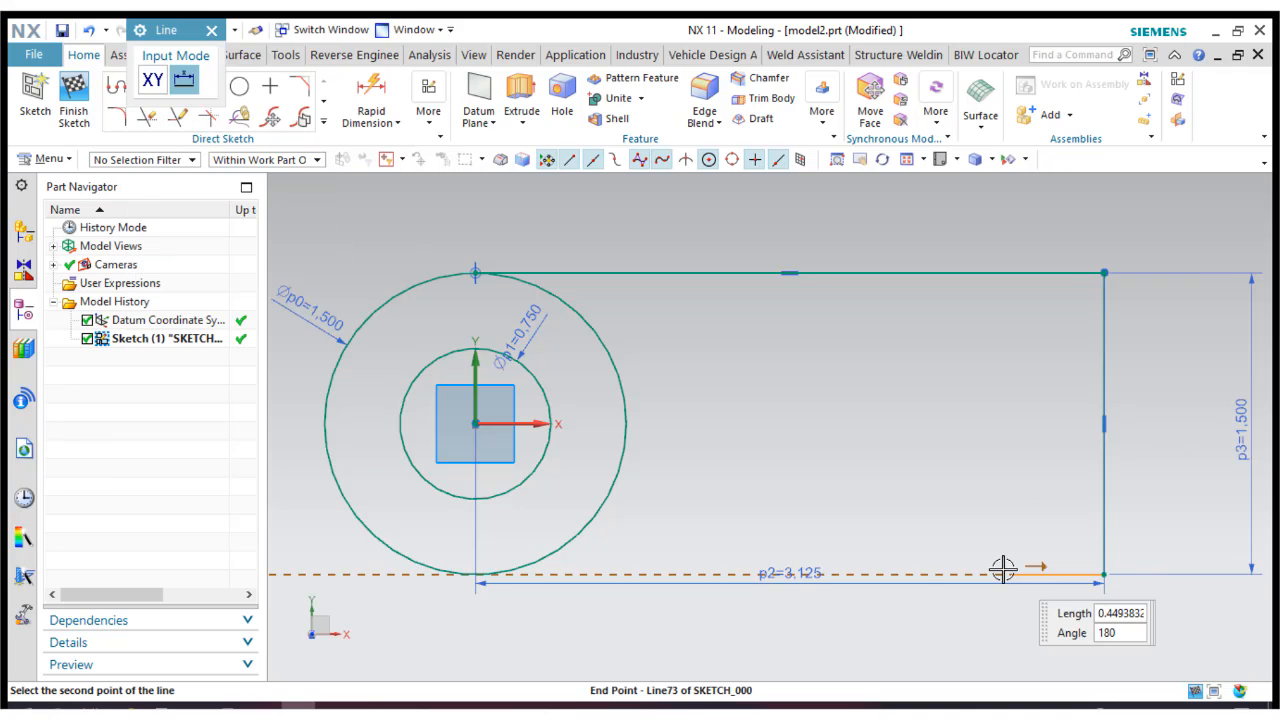
left_click(846, 563)
left_click(212, 32)
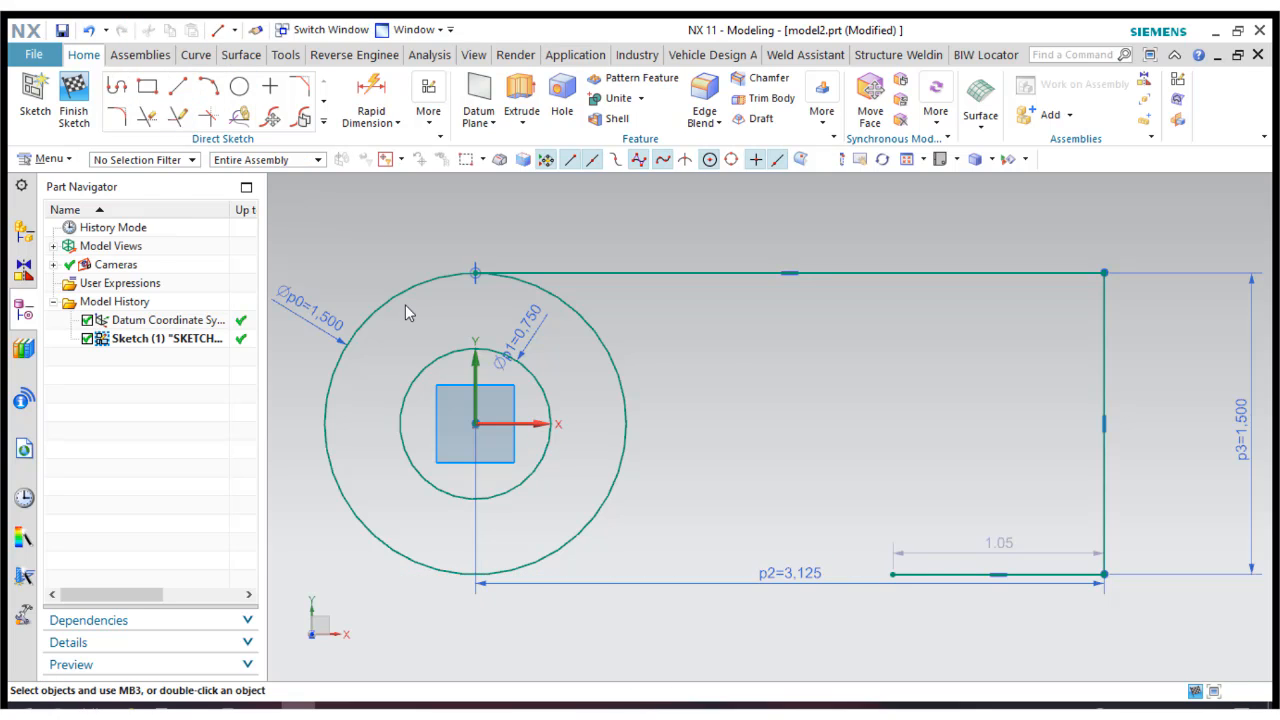
Extend the lower horizontal line to the large circle with Quick Extend and move the 3.125 dimension farther below it.
left_click(178, 117)
left_click(935, 578)
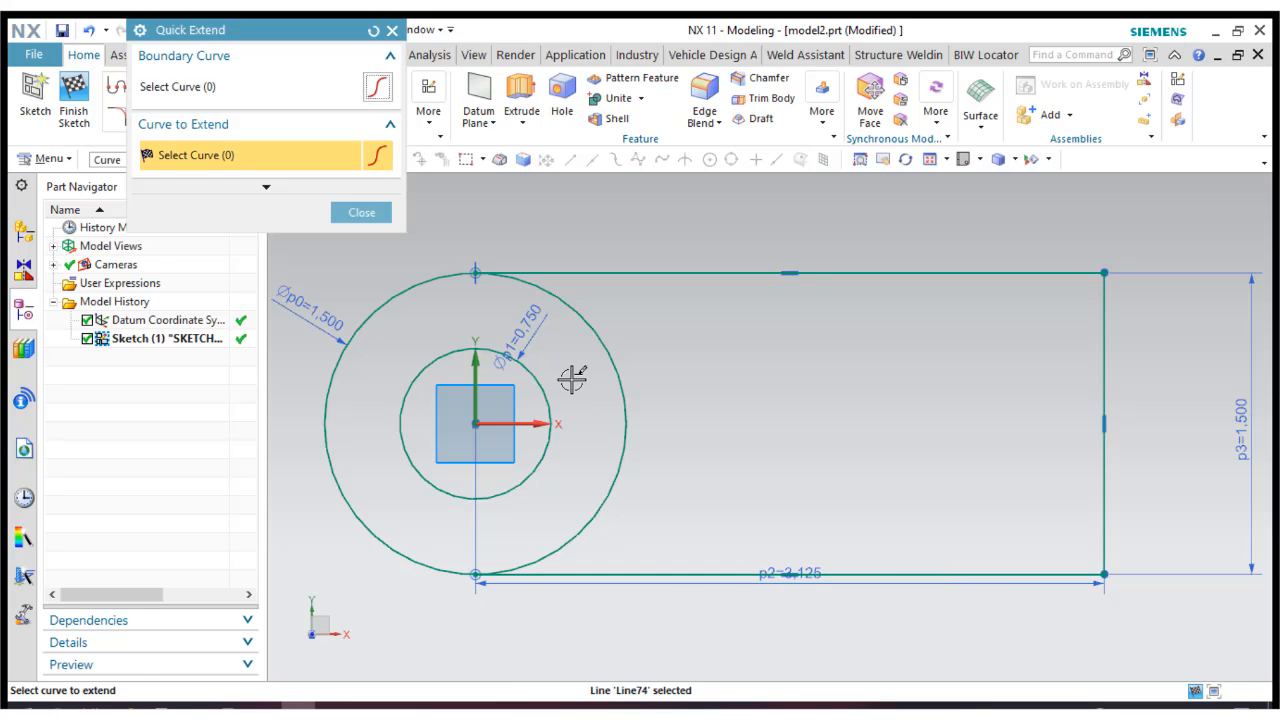
left_click(345, 214)
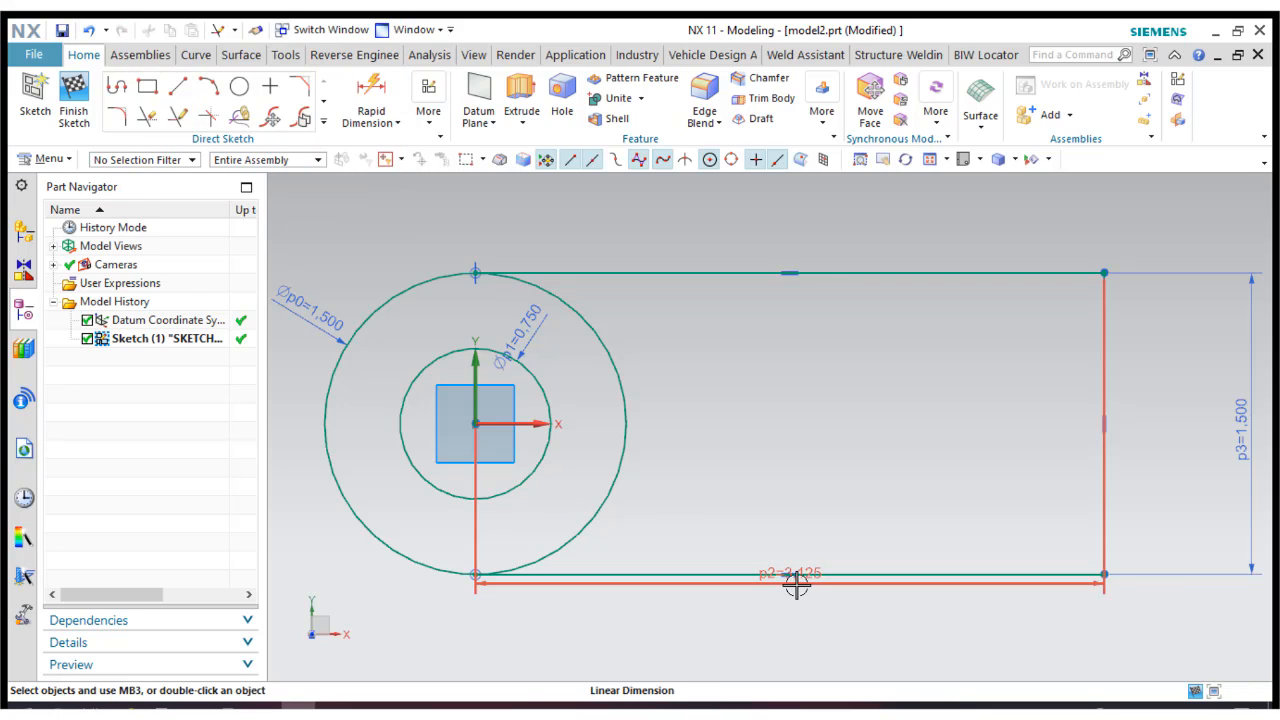
left_click_drag(797, 583, 783, 636)
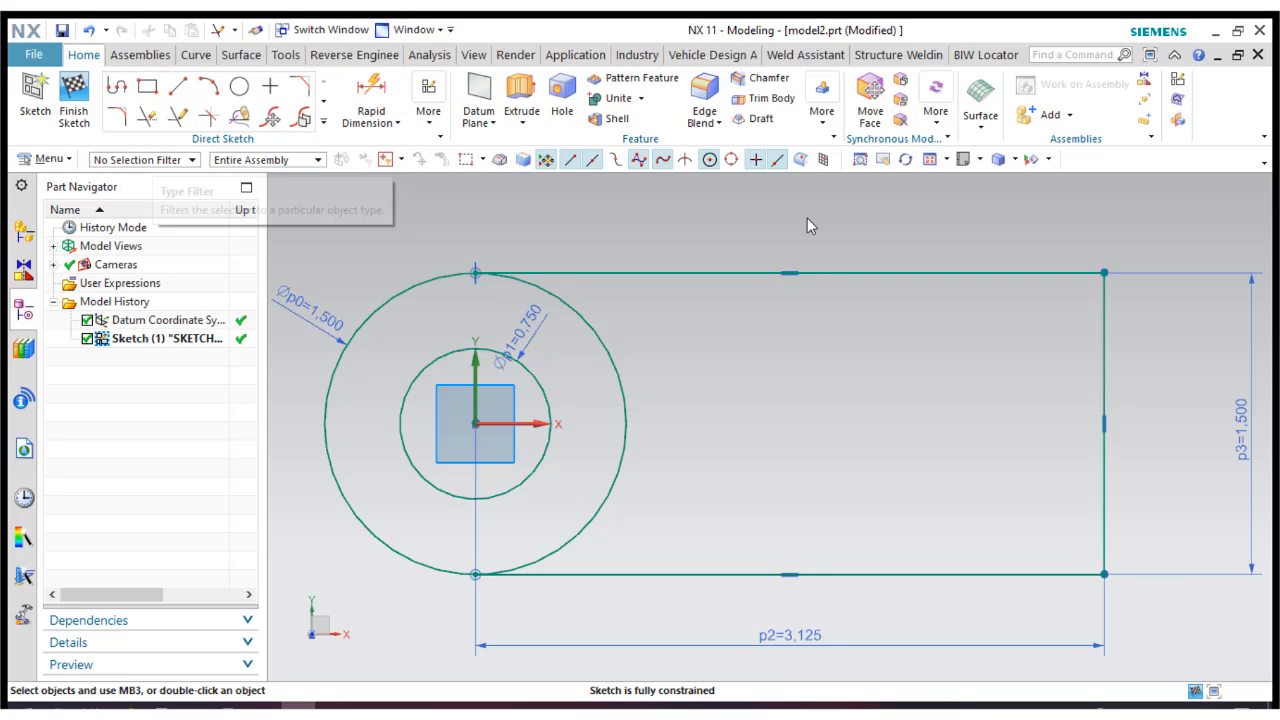
Draw a vertical line about 1.75 long crossing both horizontal lines, about 0.425 inside the profile's vertical end line.
left_click(174, 88)
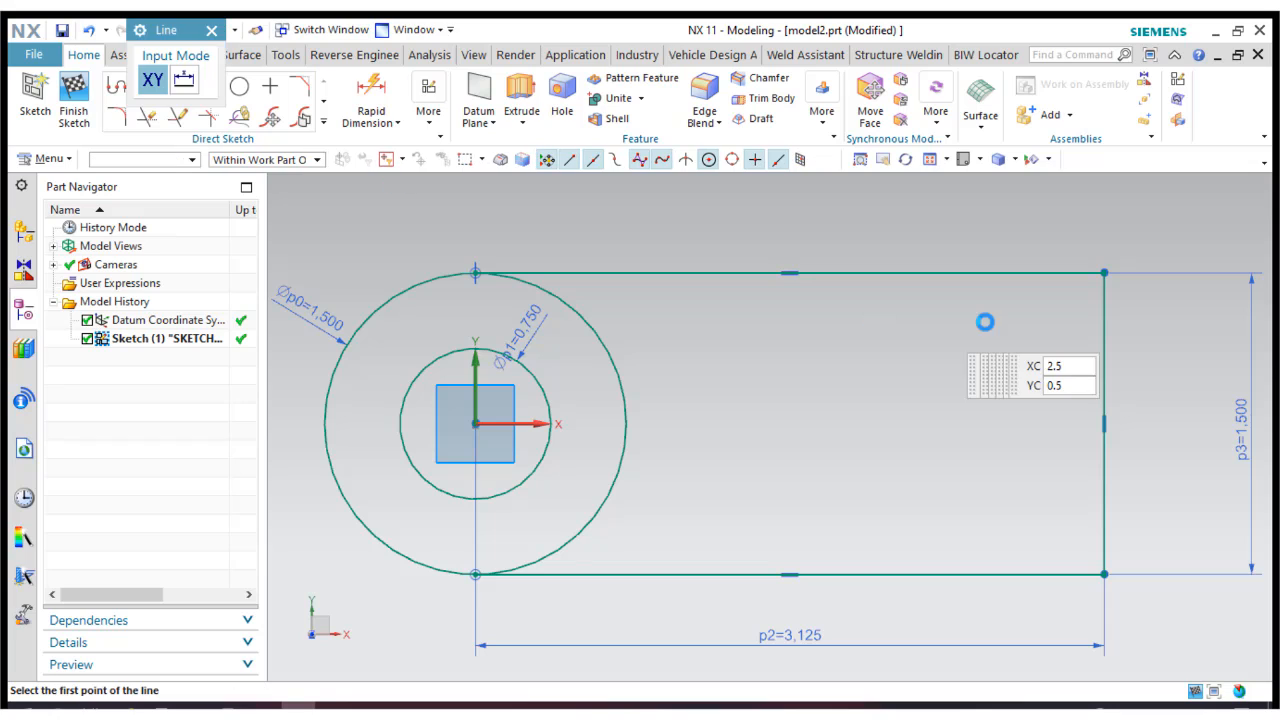
left_click(1017, 244)
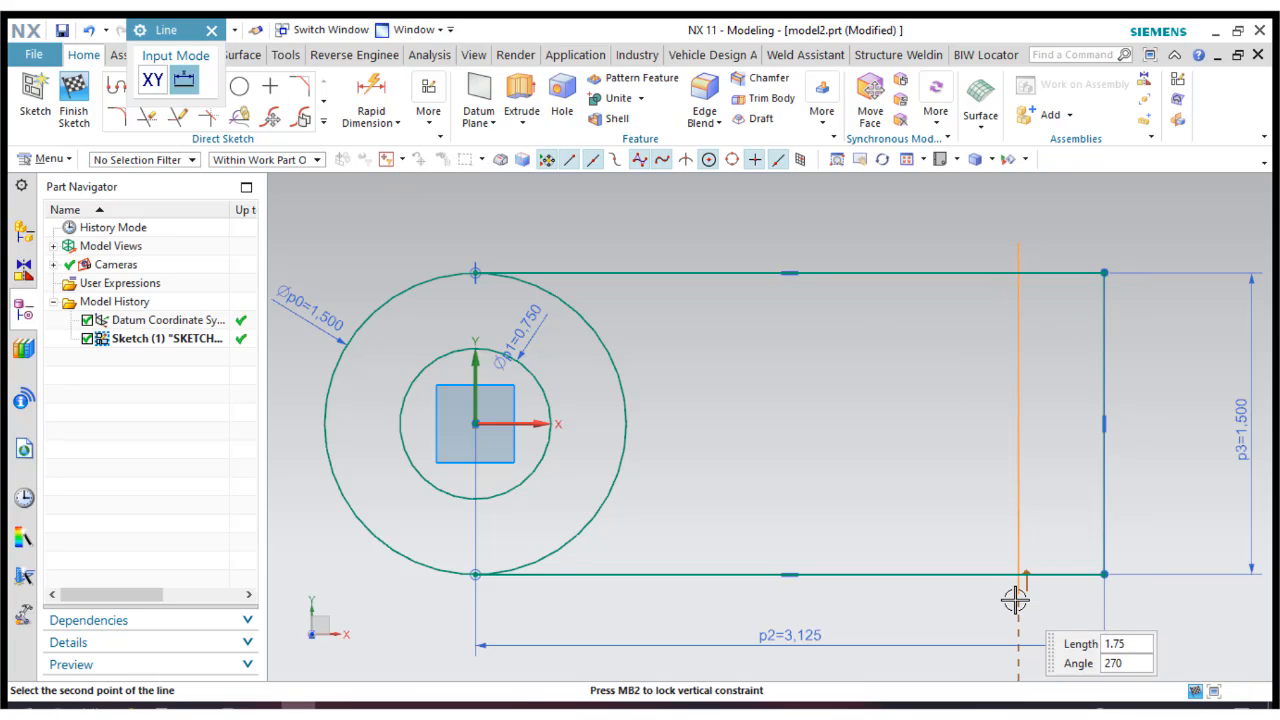
left_click(212, 31)
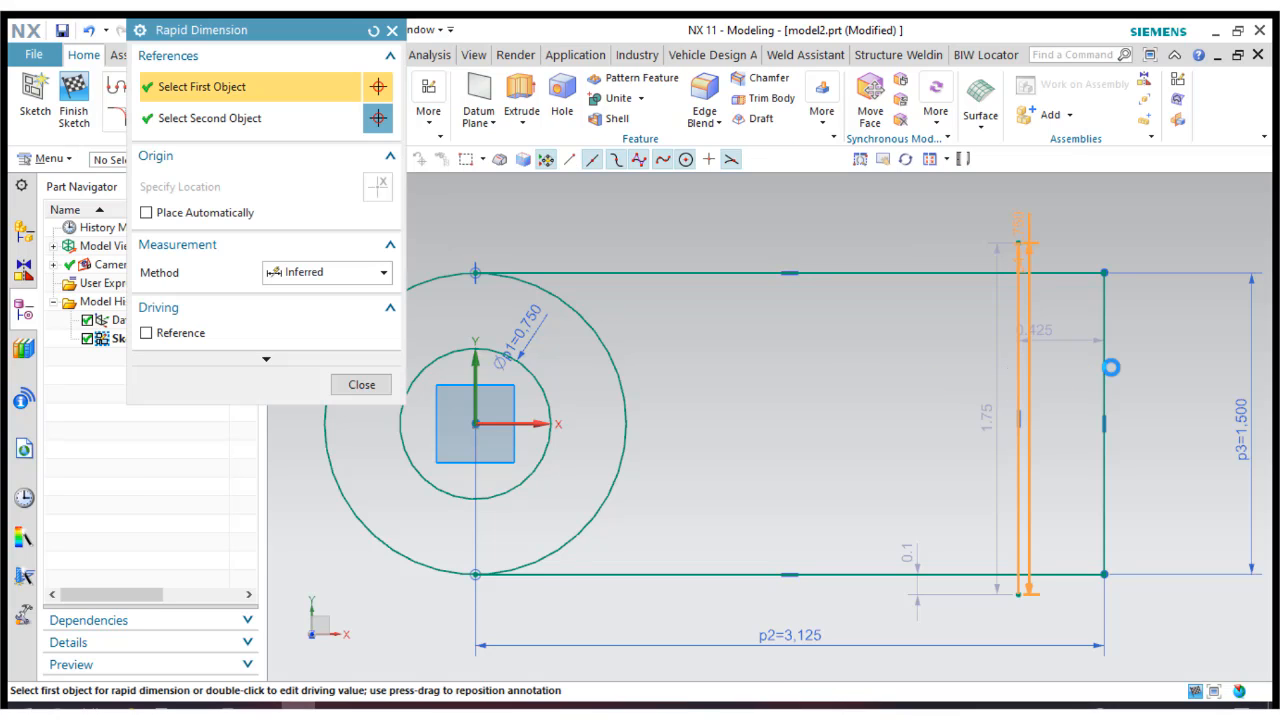
Dimension the horizontal distance between the inner vertical line's upper endpoint and the profile's end line, and set it to 0.75 in.
left_click(1103, 368)
left_click(1102, 368)
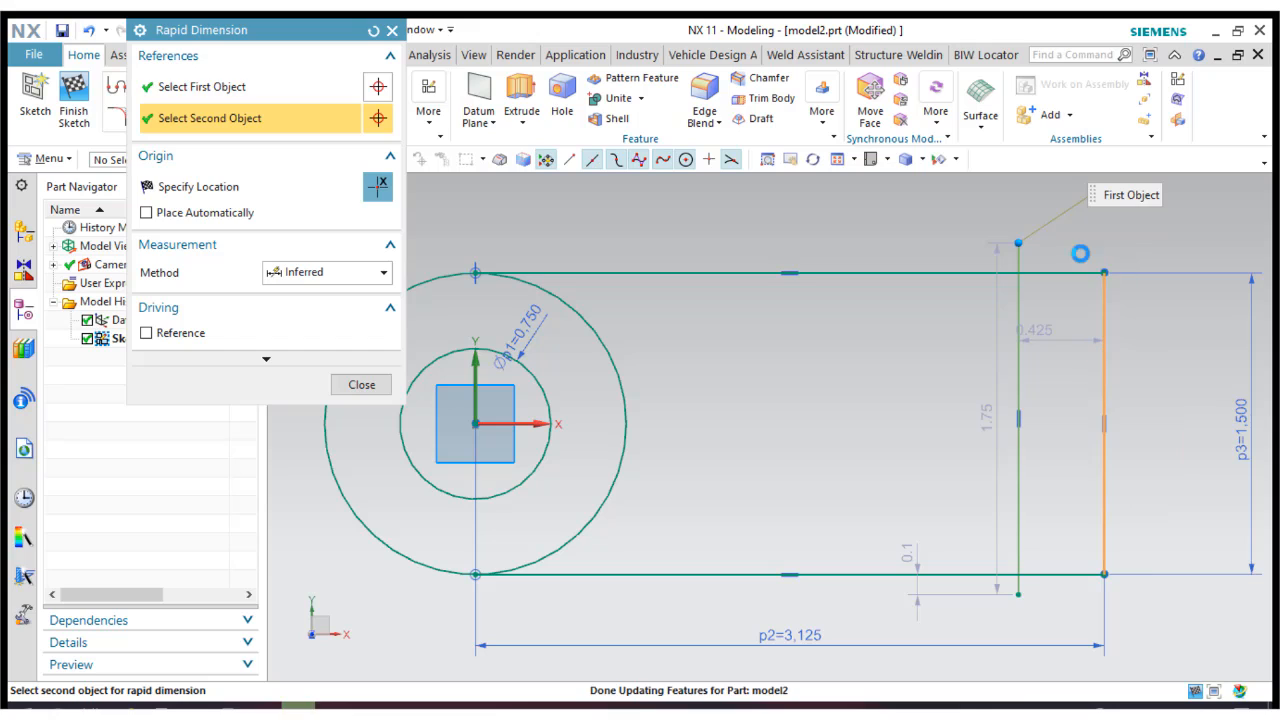
left_click(1068, 208)
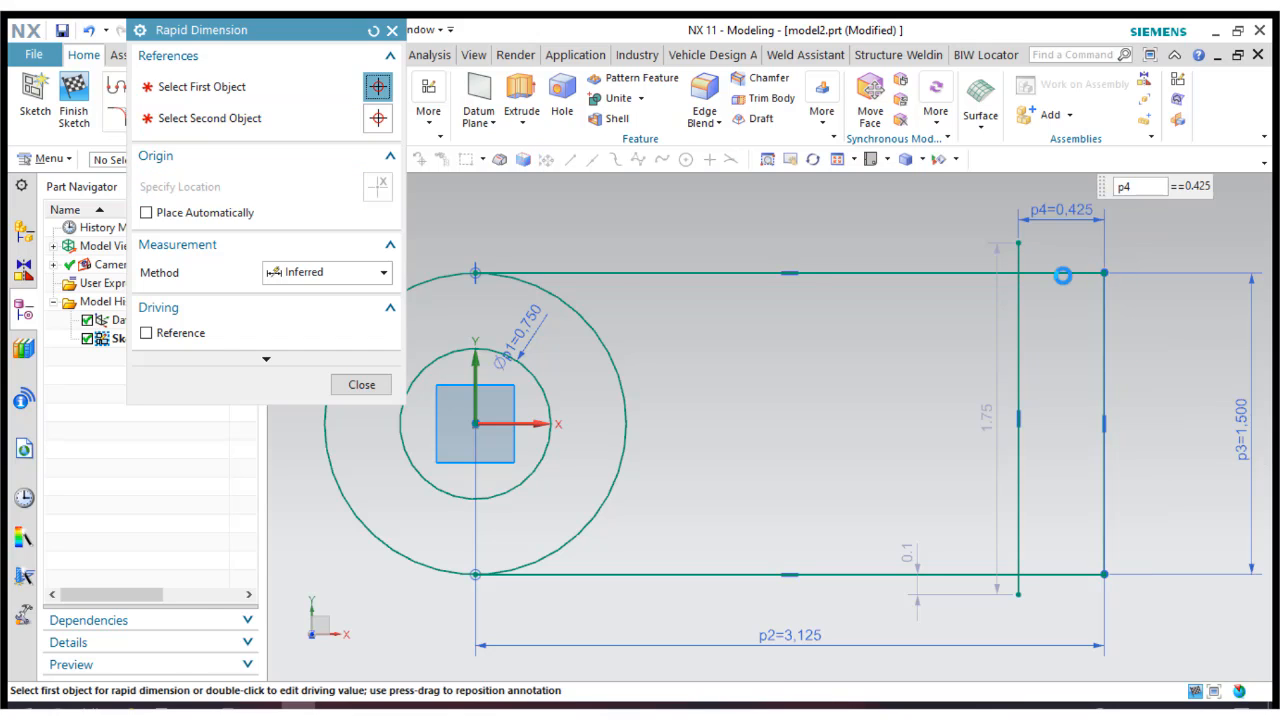
type("0.75")
key("Return")
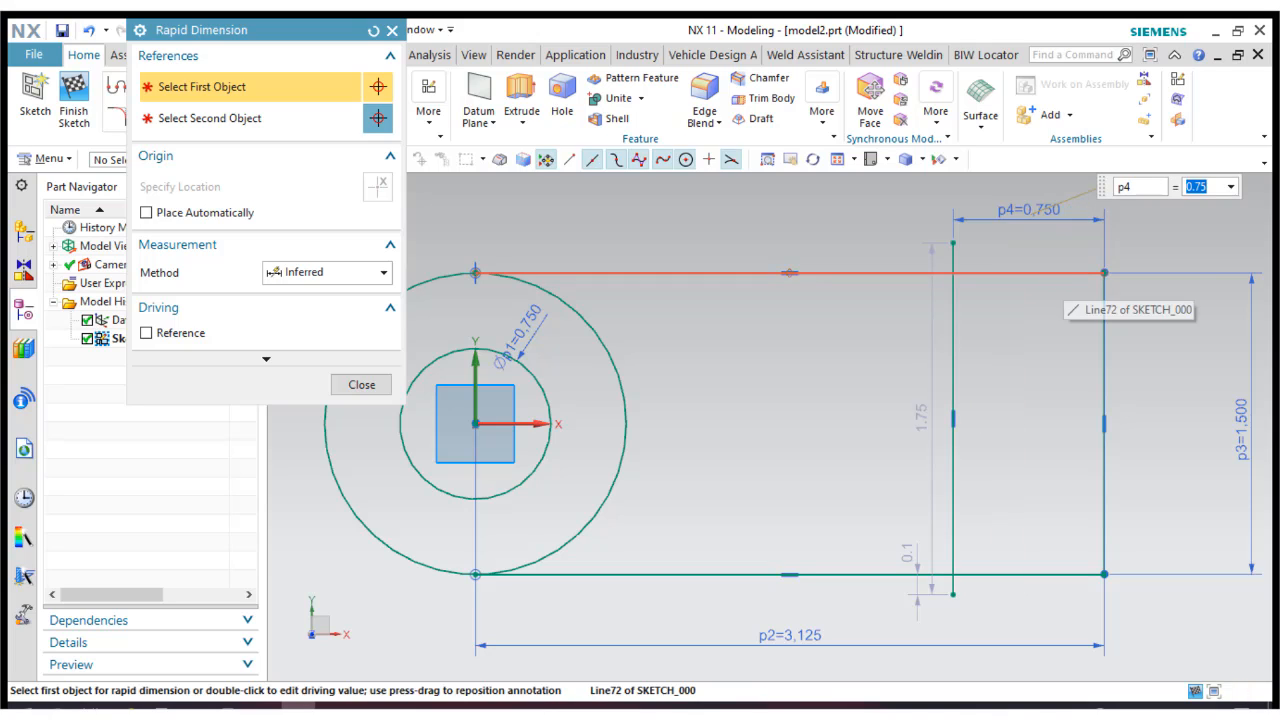
Change the inner vertical line's distance from the end line to 0.375 in and finish dimensioning.
type("0.")
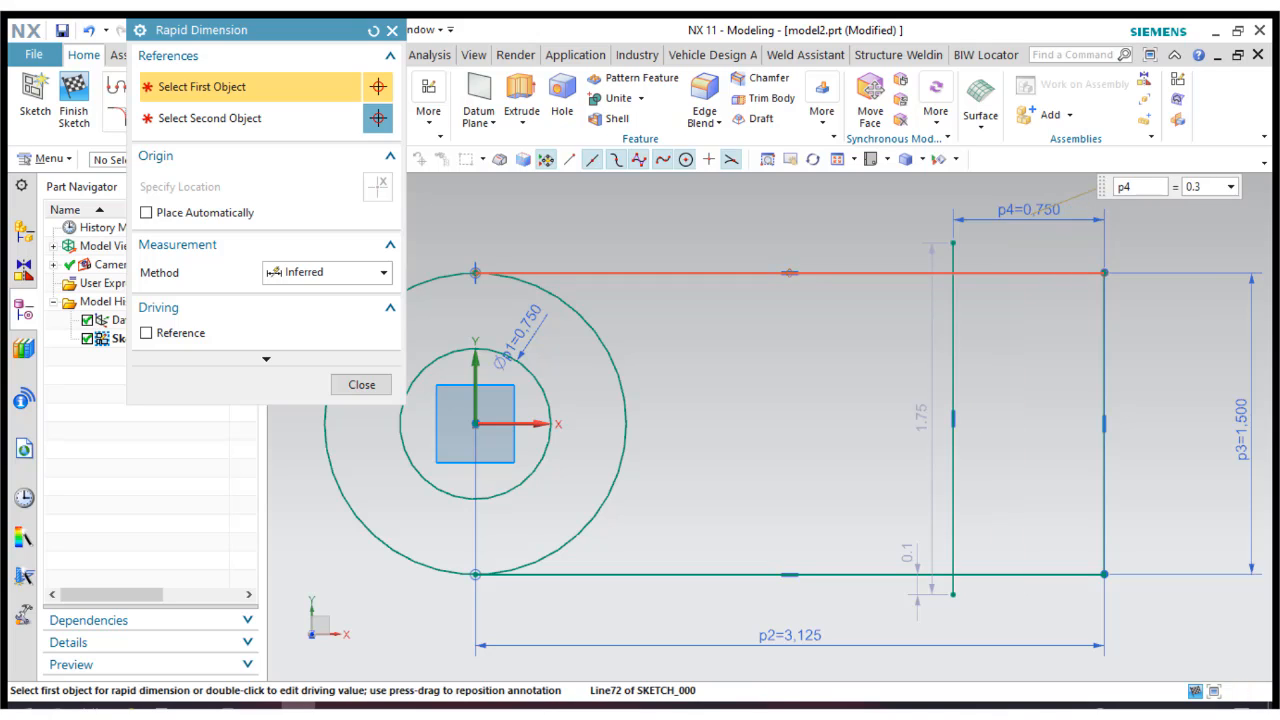
type("375")
key("Return")
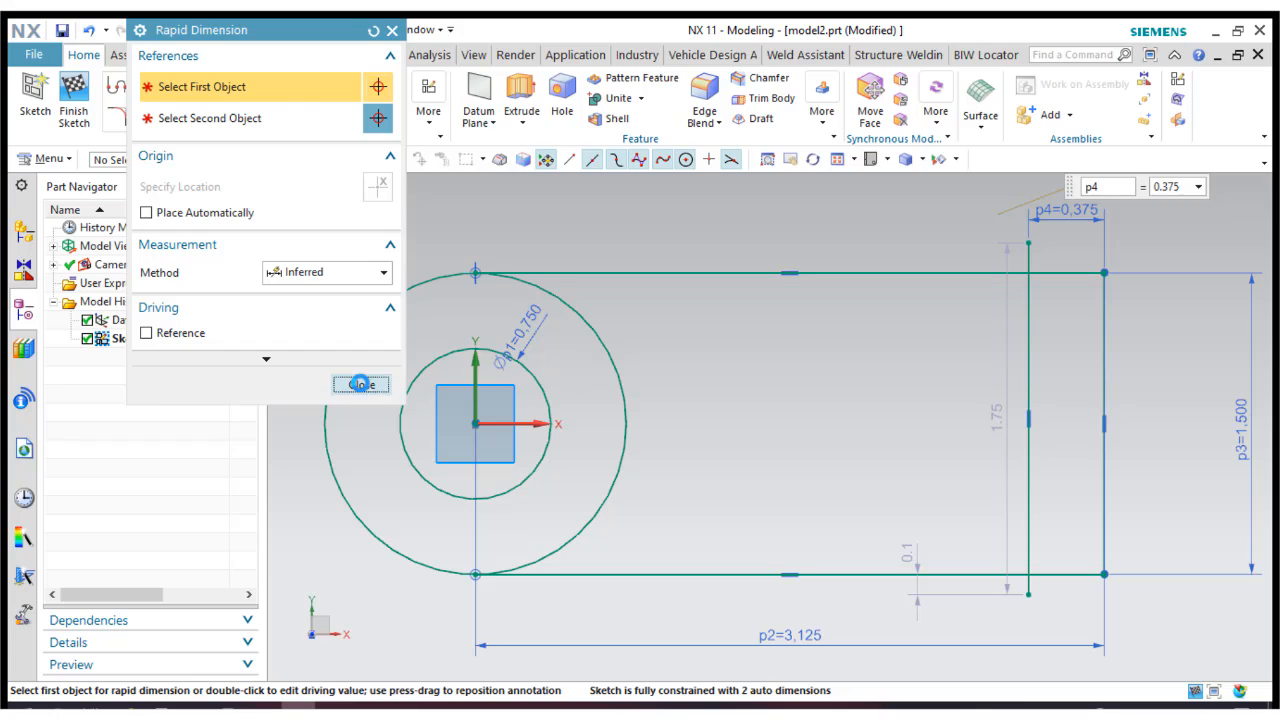
left_click(361, 384)
Trim both ends of the inner vertical line that overhang the horizontal lines with Quick Trim, and finish the sketch.
left_click(140, 119)
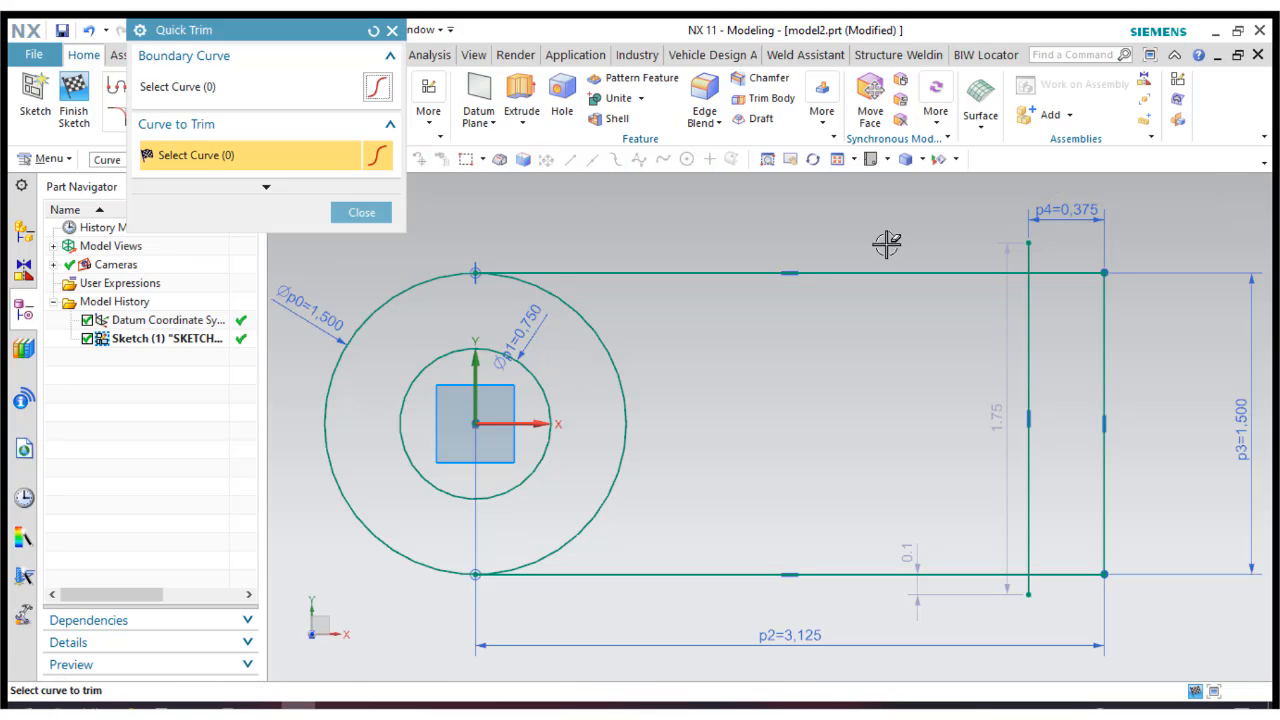
left_click(1030, 250)
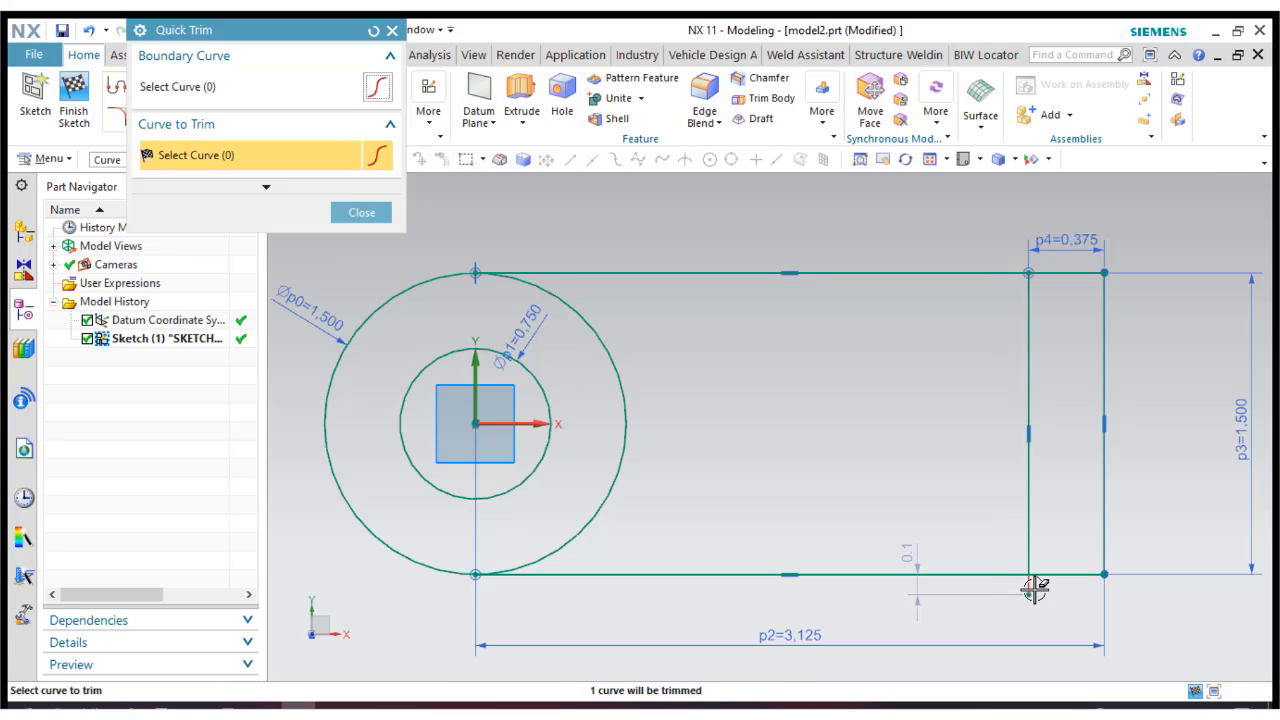
left_click(1033, 590)
left_click(361, 213)
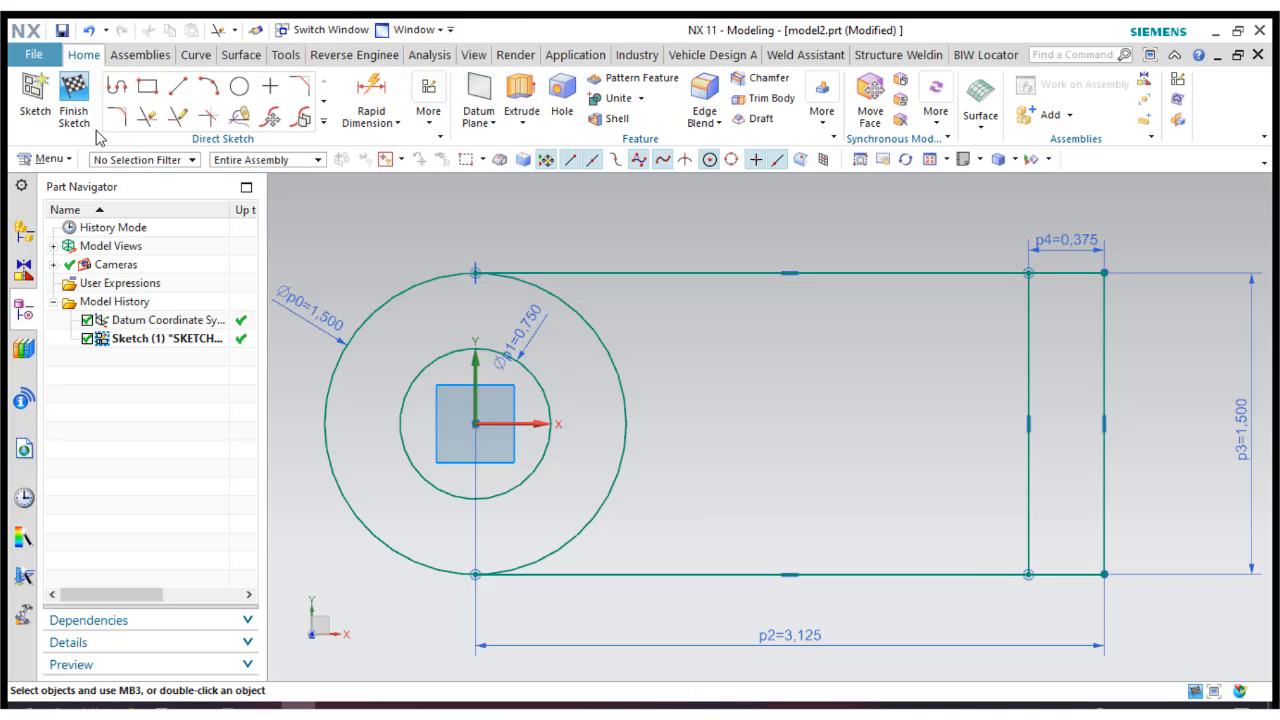
left_click(73, 113)
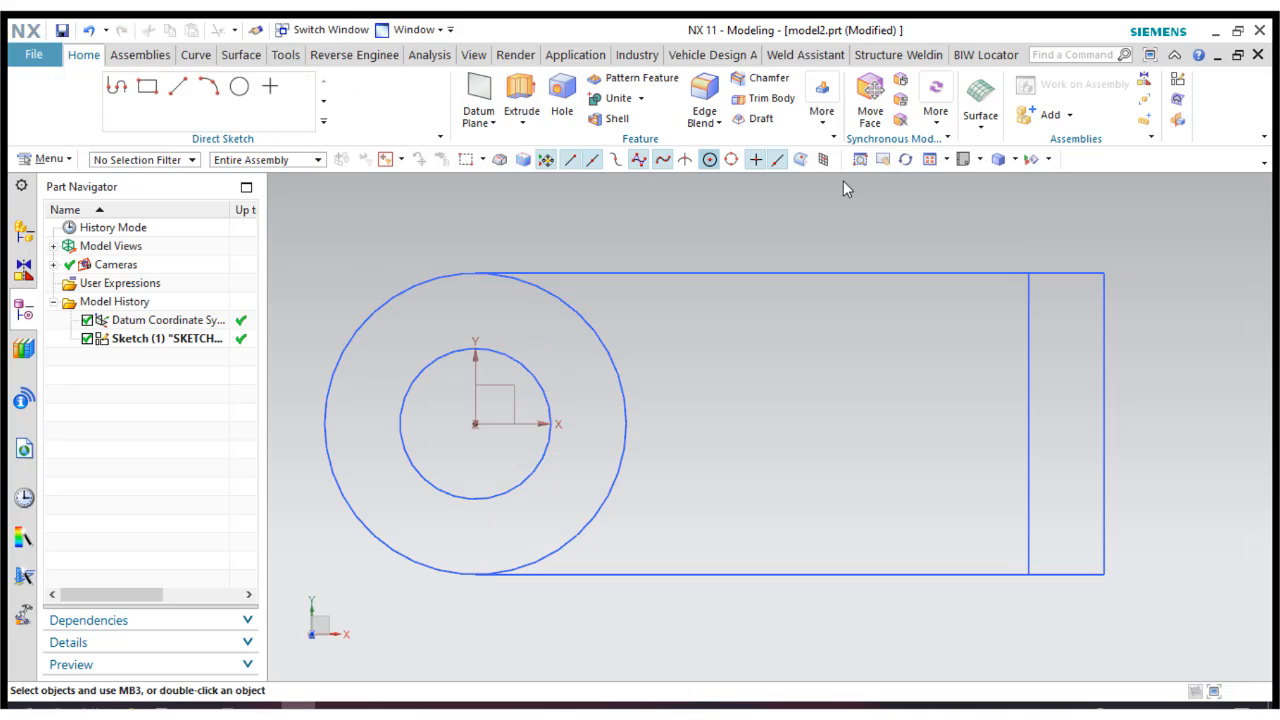
Extrude the ring region between the two circles 0.5 in upward with Boolean set to None.
left_click(981, 161)
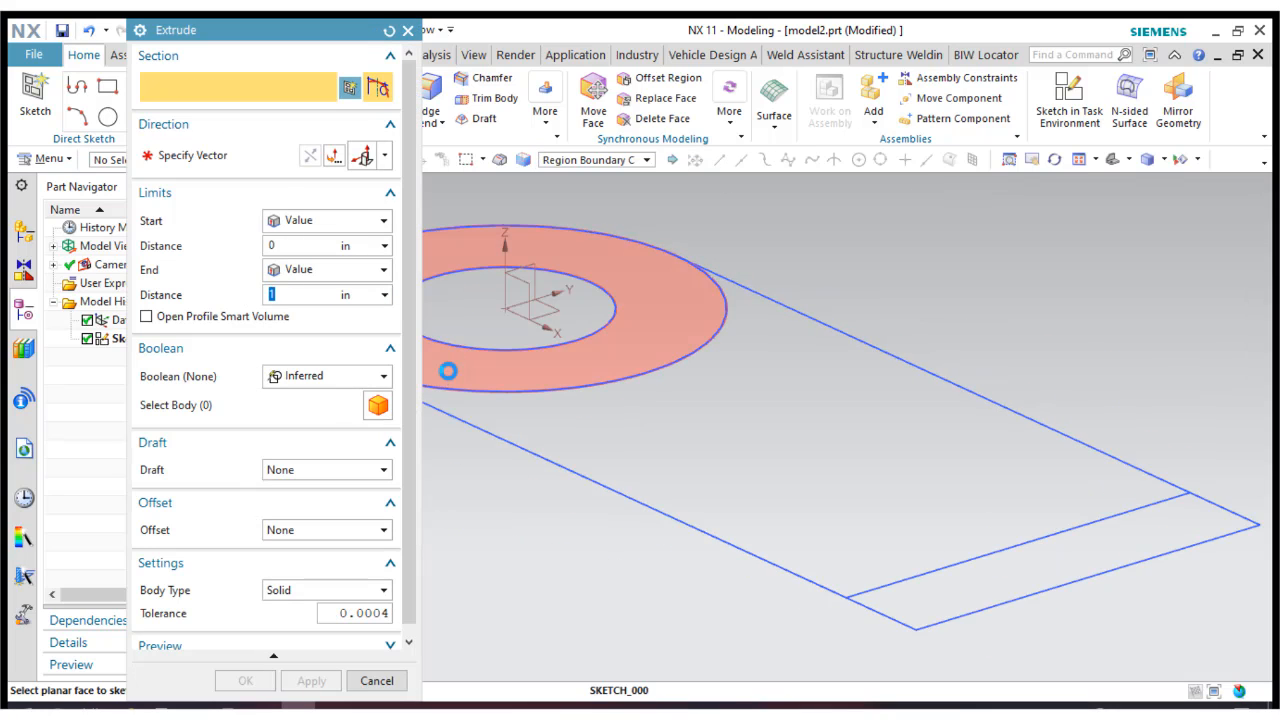
left_click(447, 370)
left_click(1079, 160)
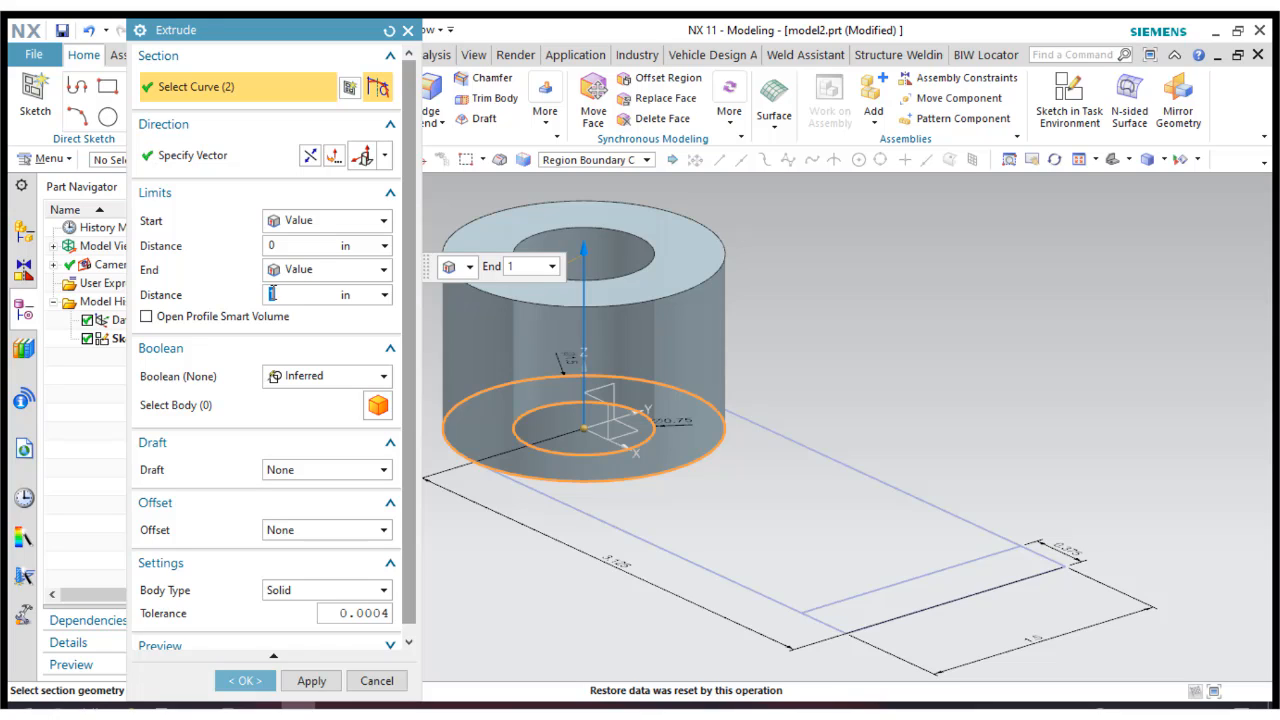
type("0.5")
key("Return")
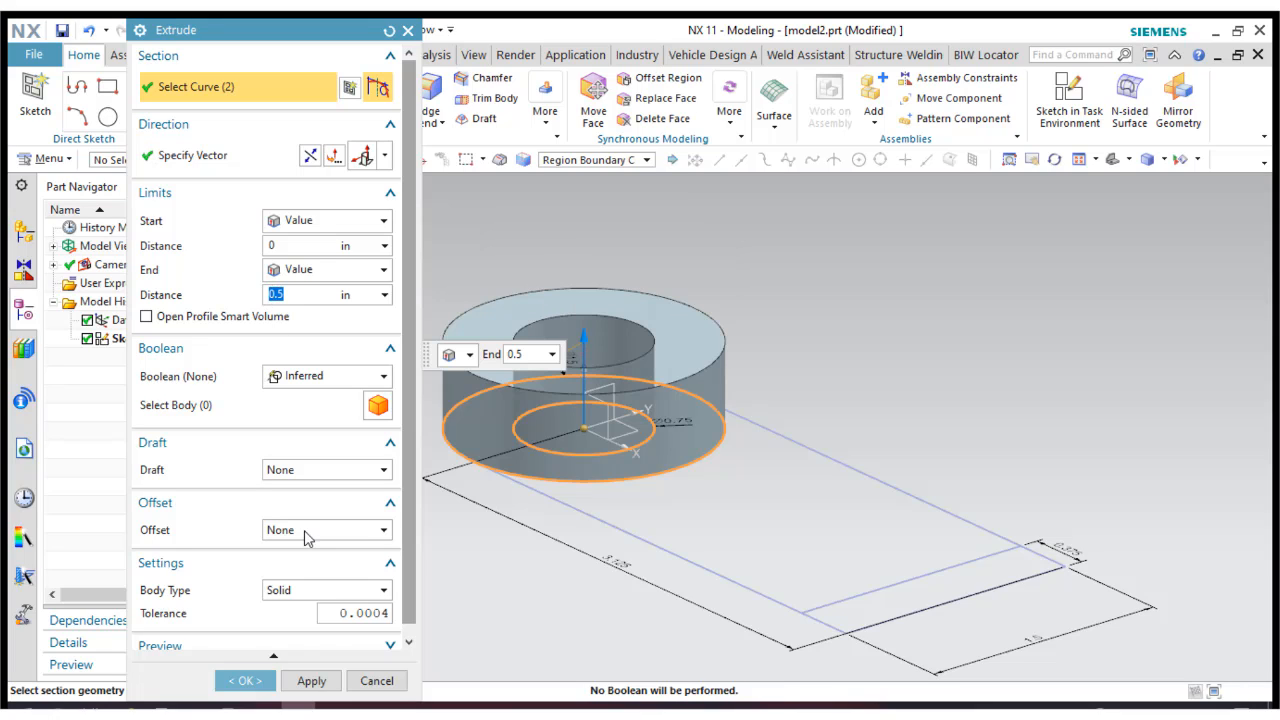
left_click(300, 376)
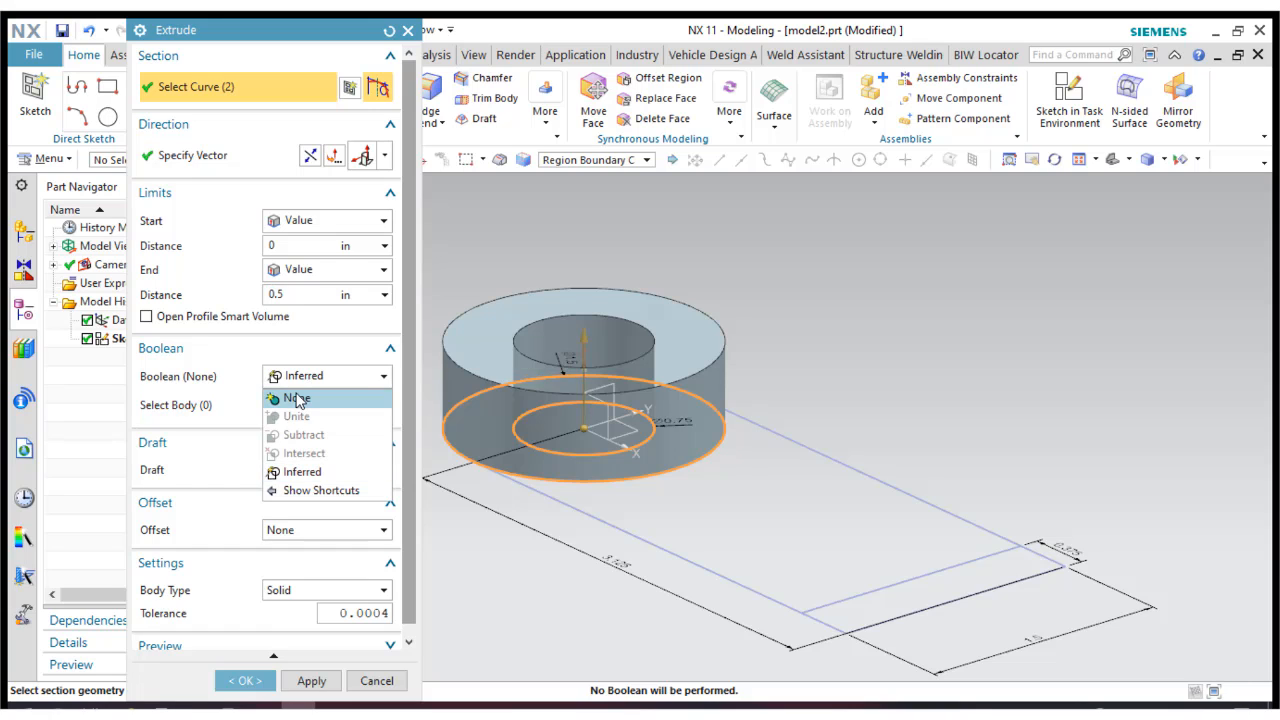
left_click(295, 399)
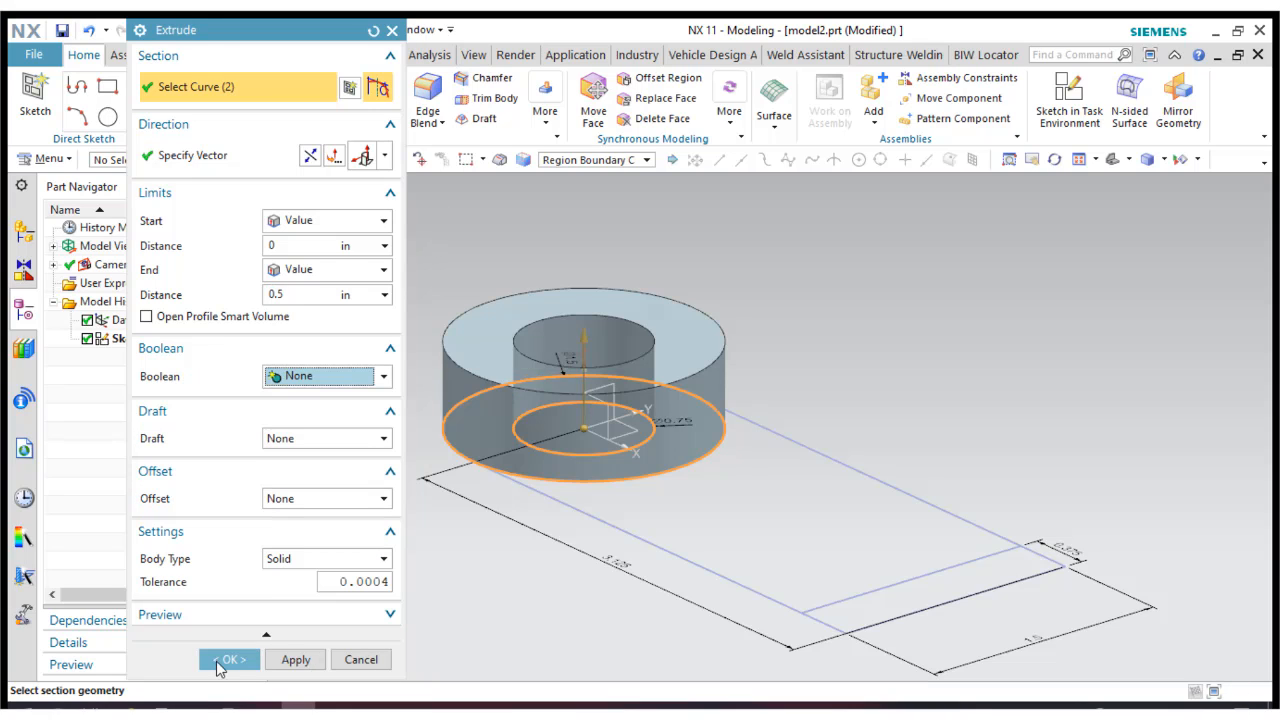
left_click(224, 662)
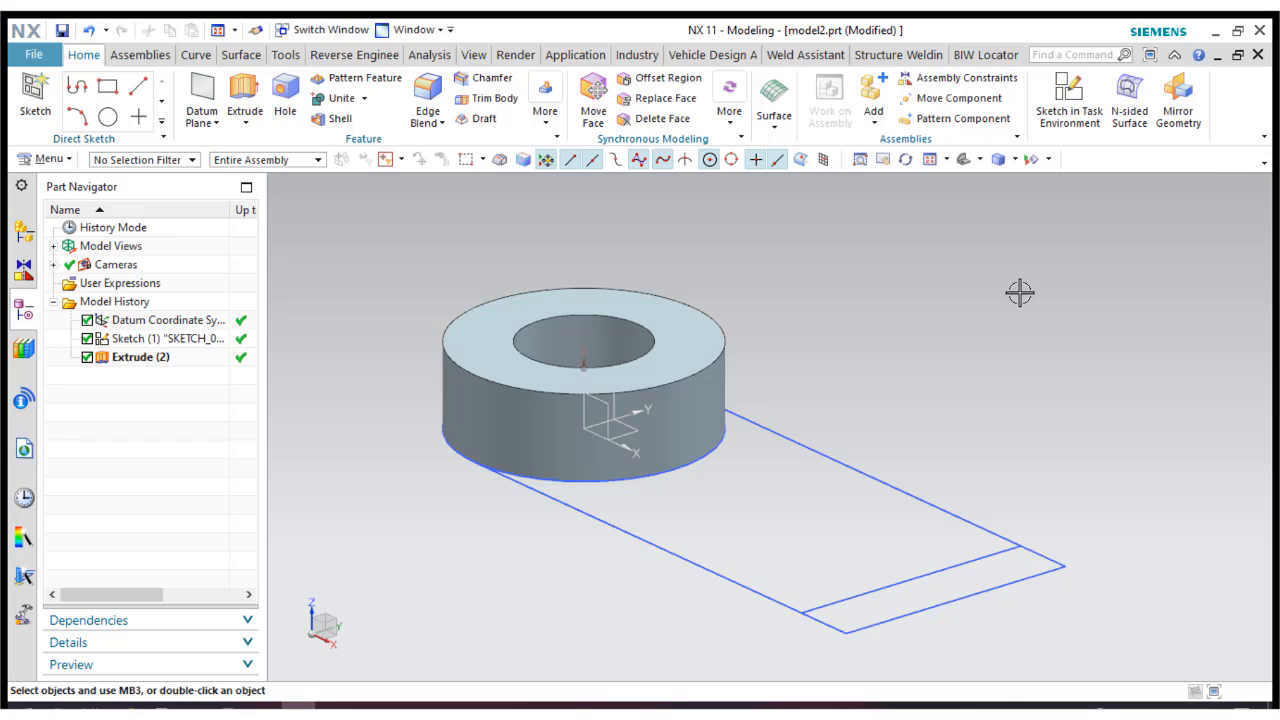
Extrude the ring region on the cylinder's underside 1.5 in downward and unite it with the existing body.
middle_click_drag(1020, 291, 1034, 236)
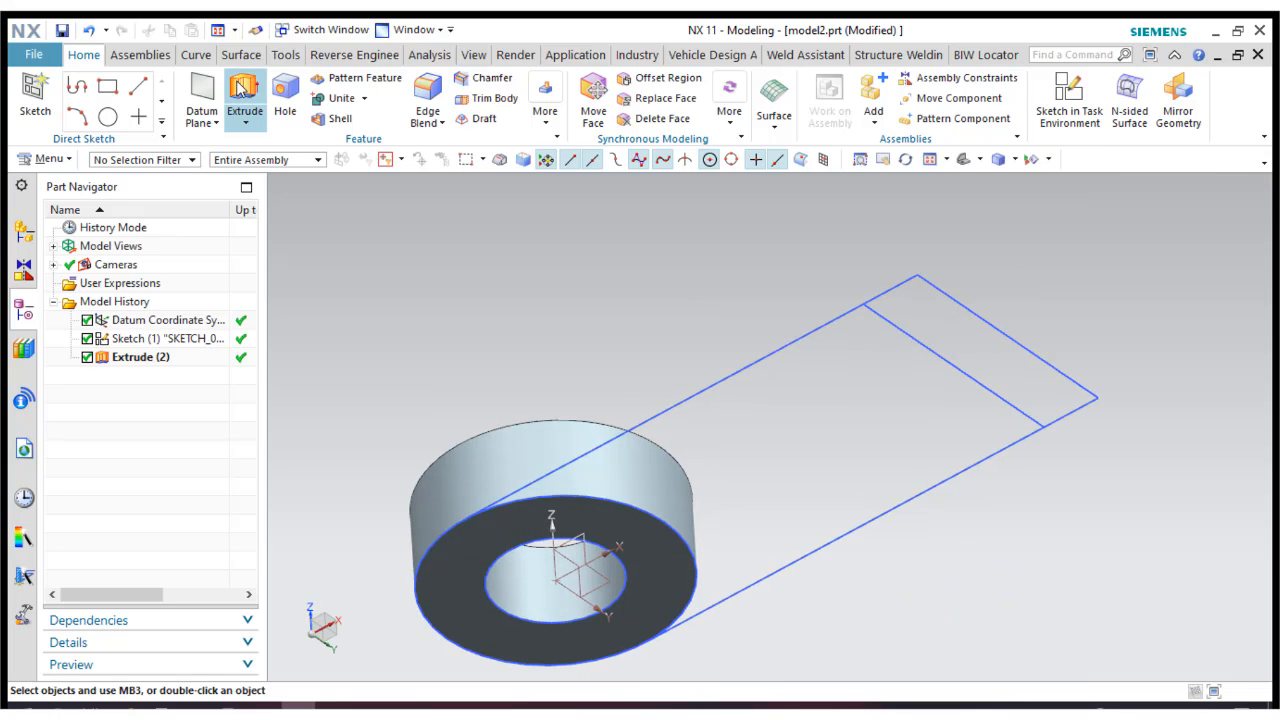
key("x")
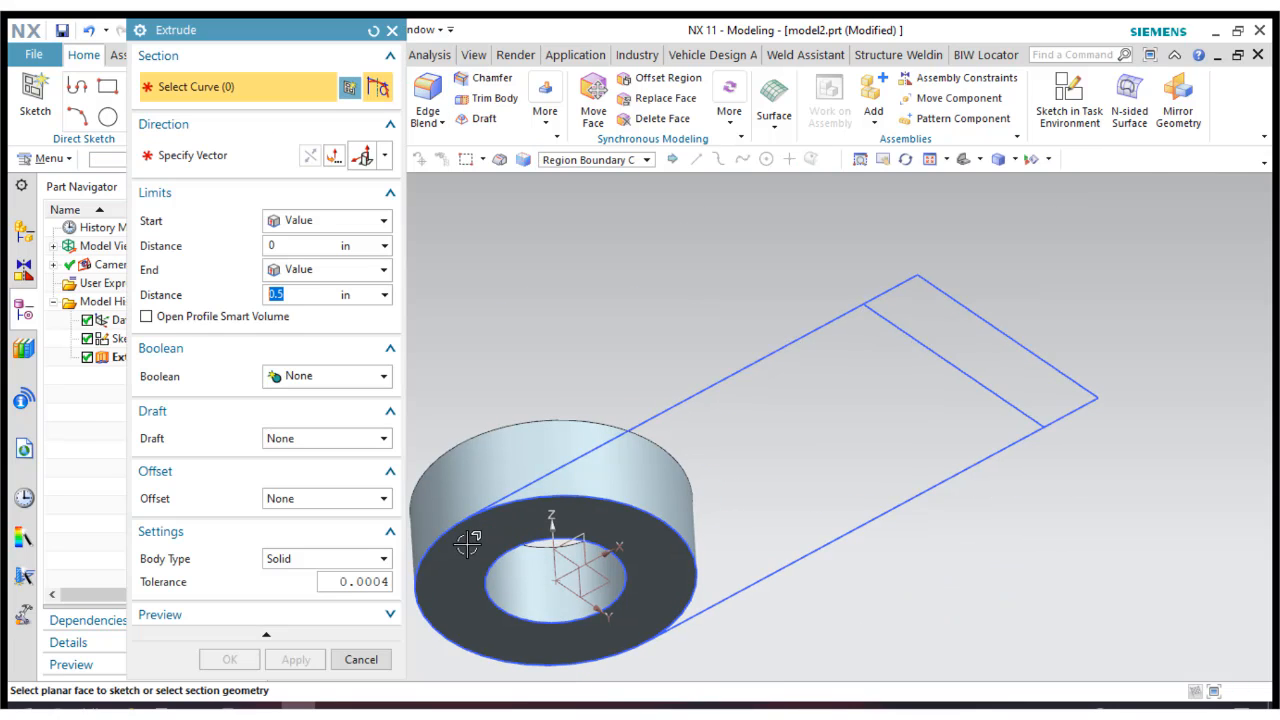
left_click(468, 538)
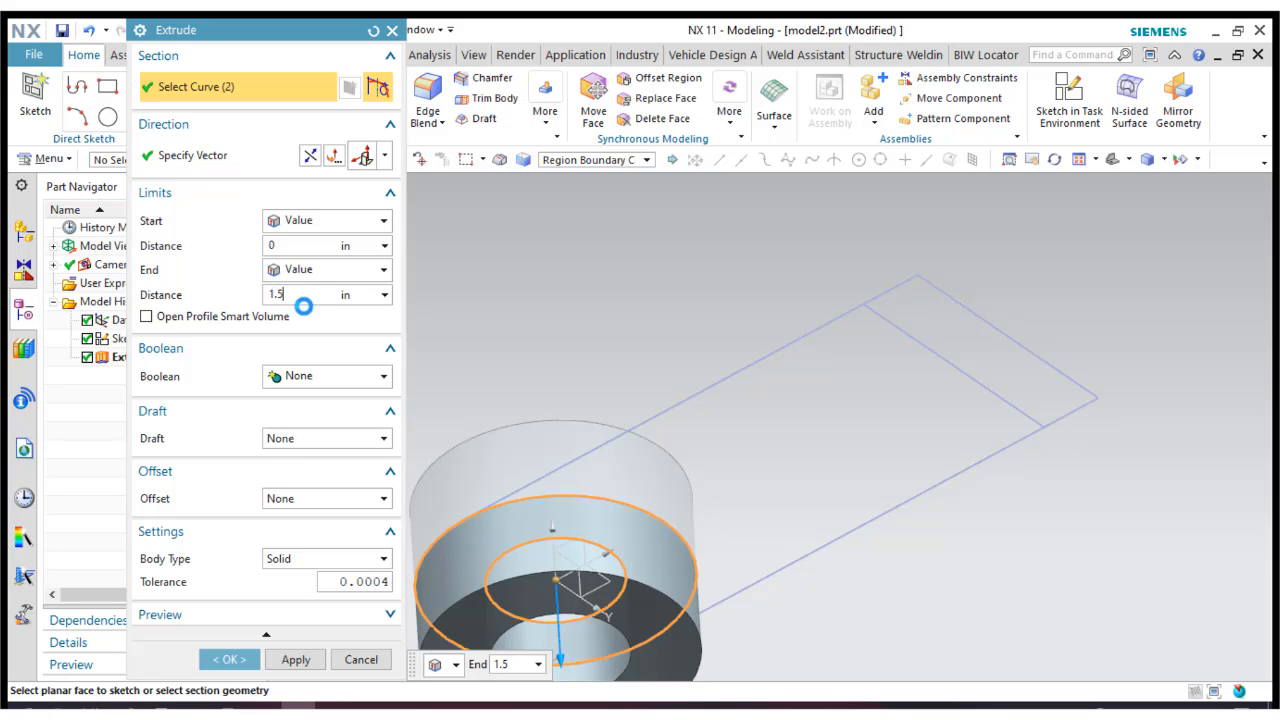
left_click(1111, 159)
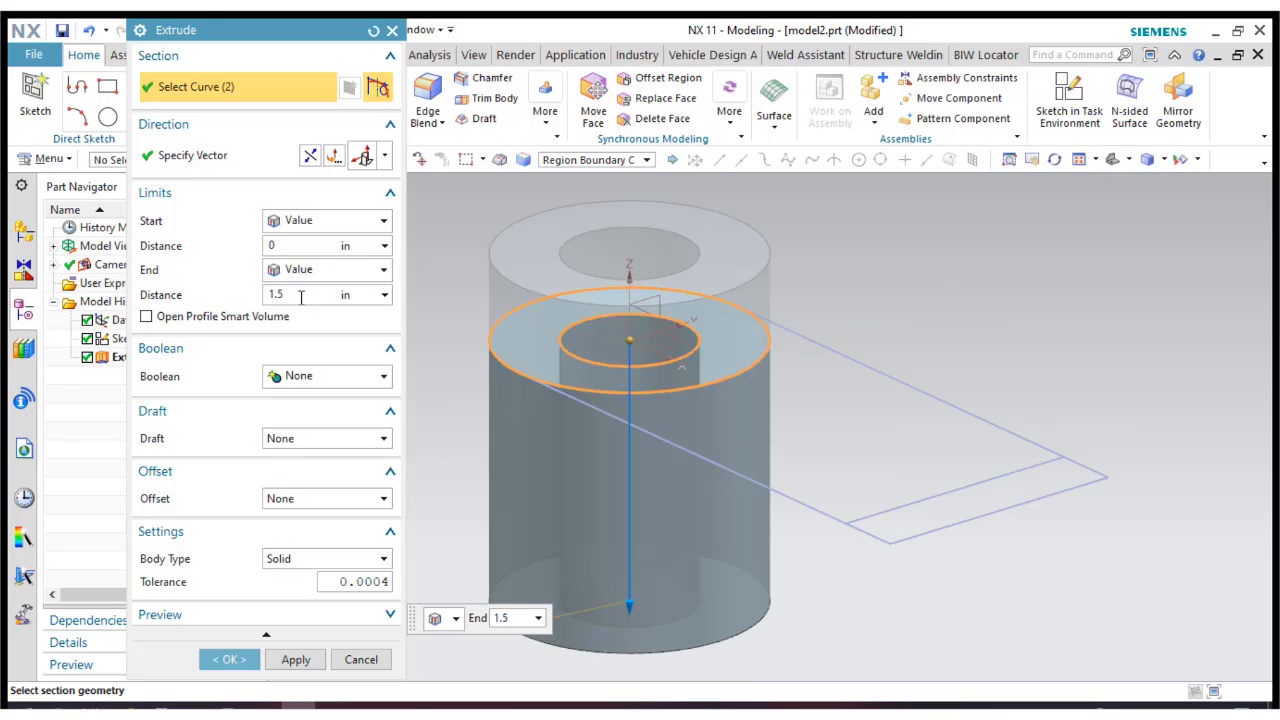
left_click(300, 376)
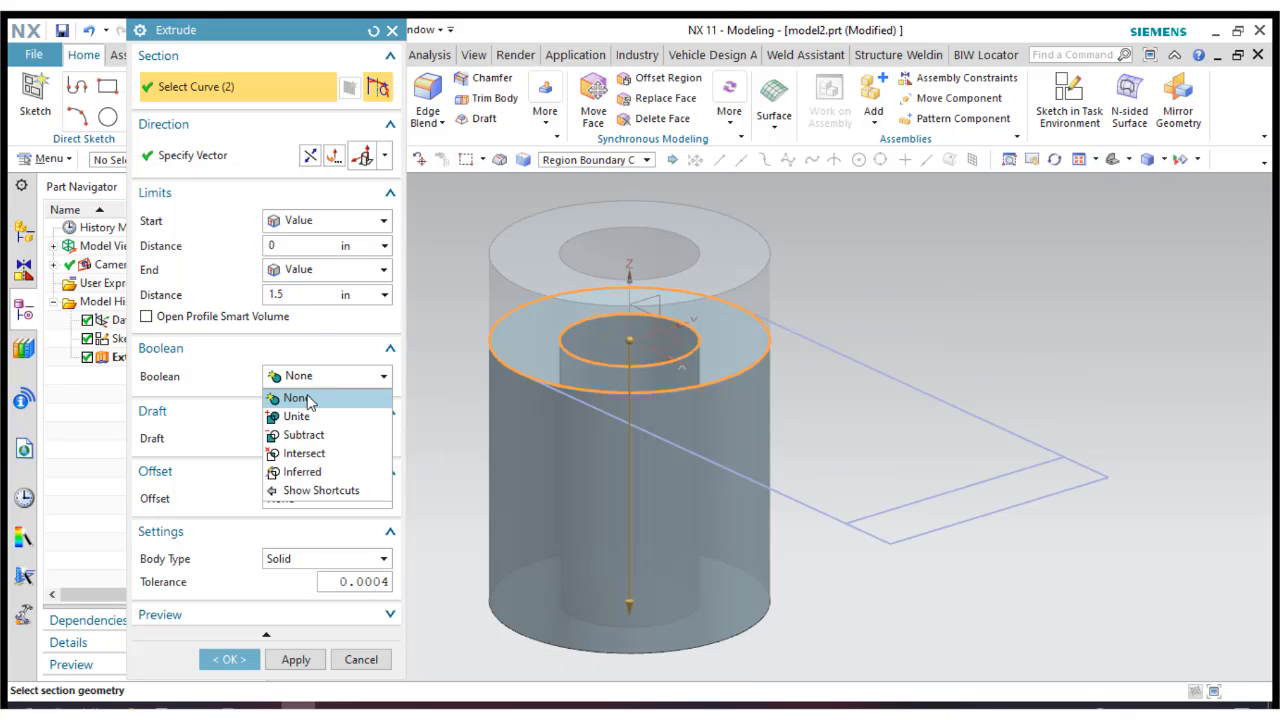
left_click(300, 417)
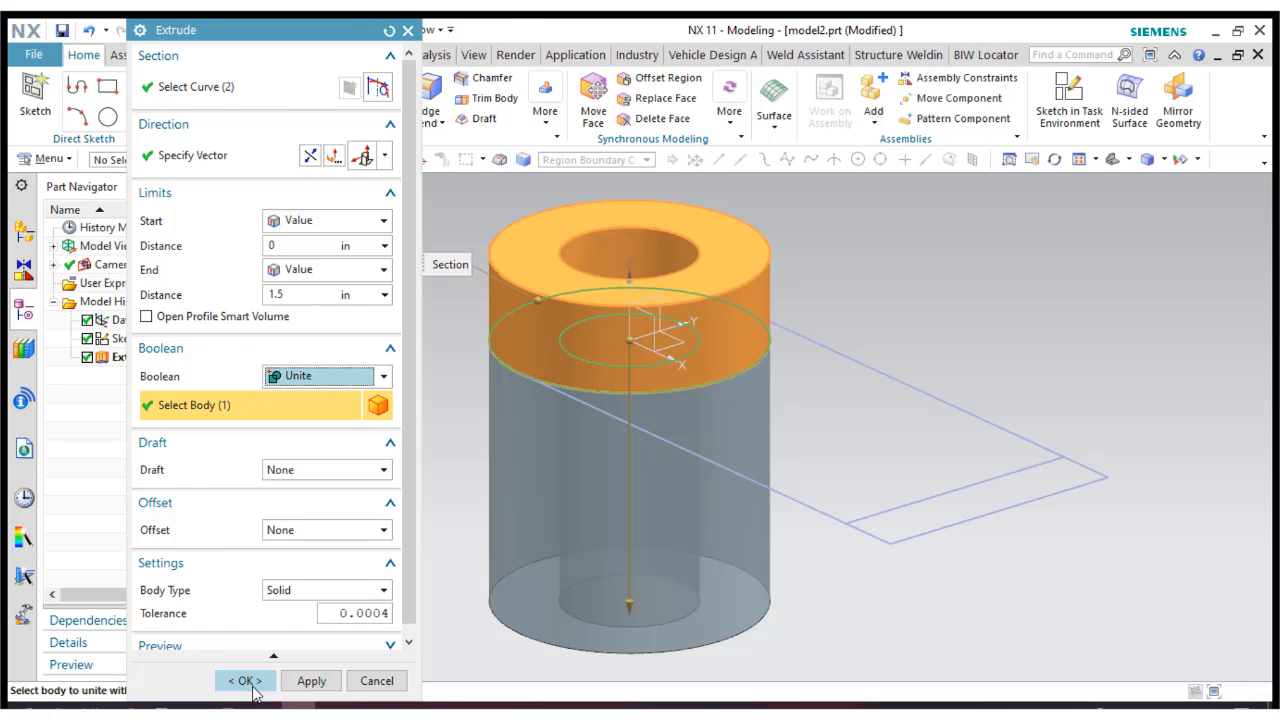
left_click(247, 681)
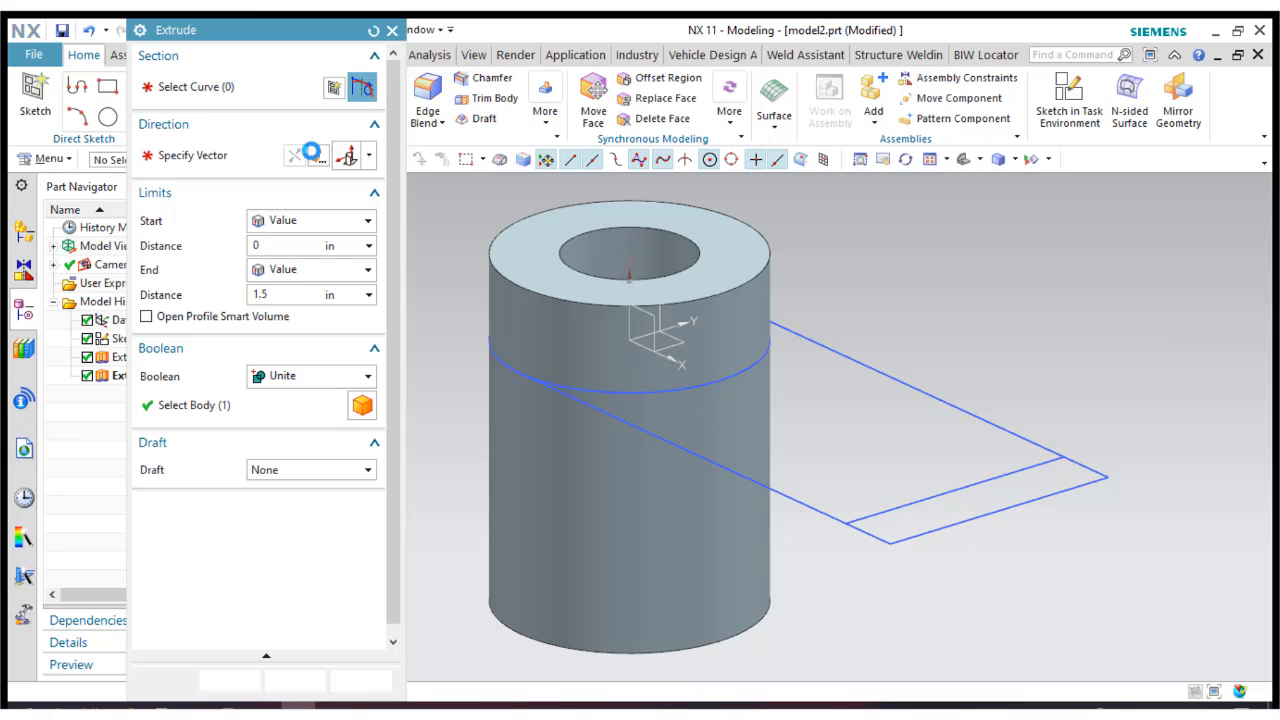
Extrude the arm region between the large circle and the inner vertical line 0.375 in downward, united with the cylinder.
left_click(801, 408)
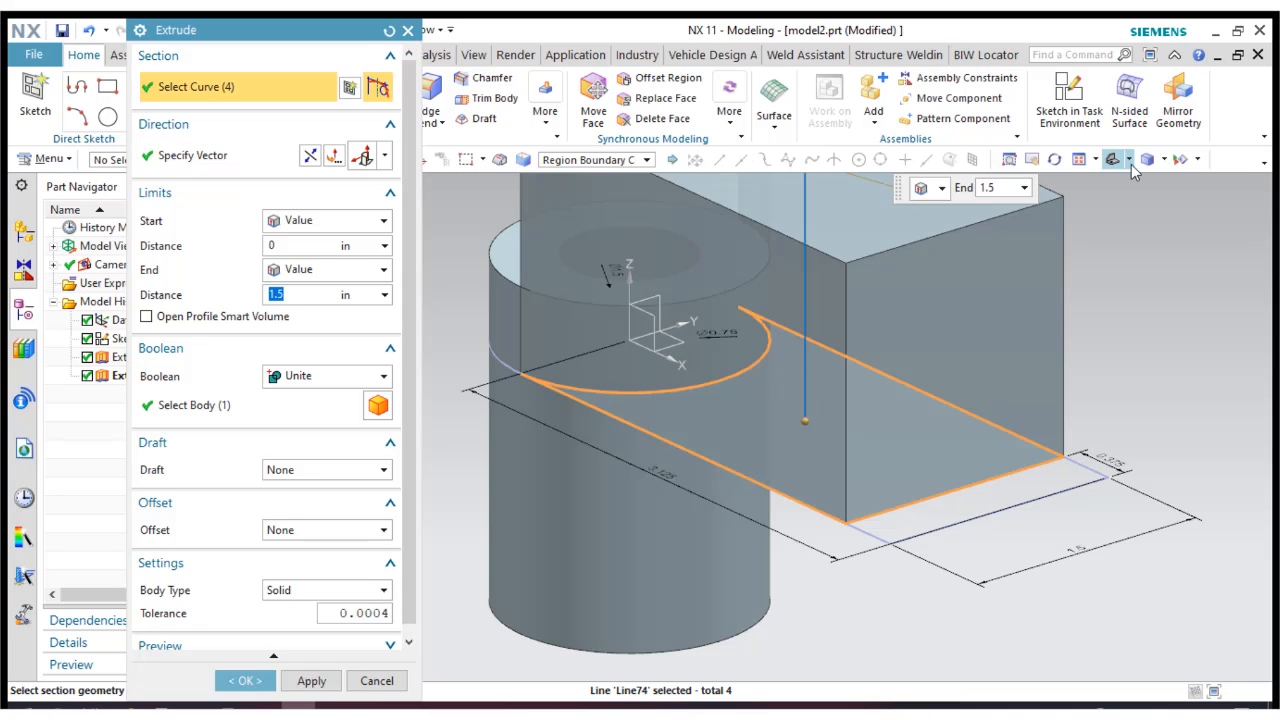
left_click(1113, 160)
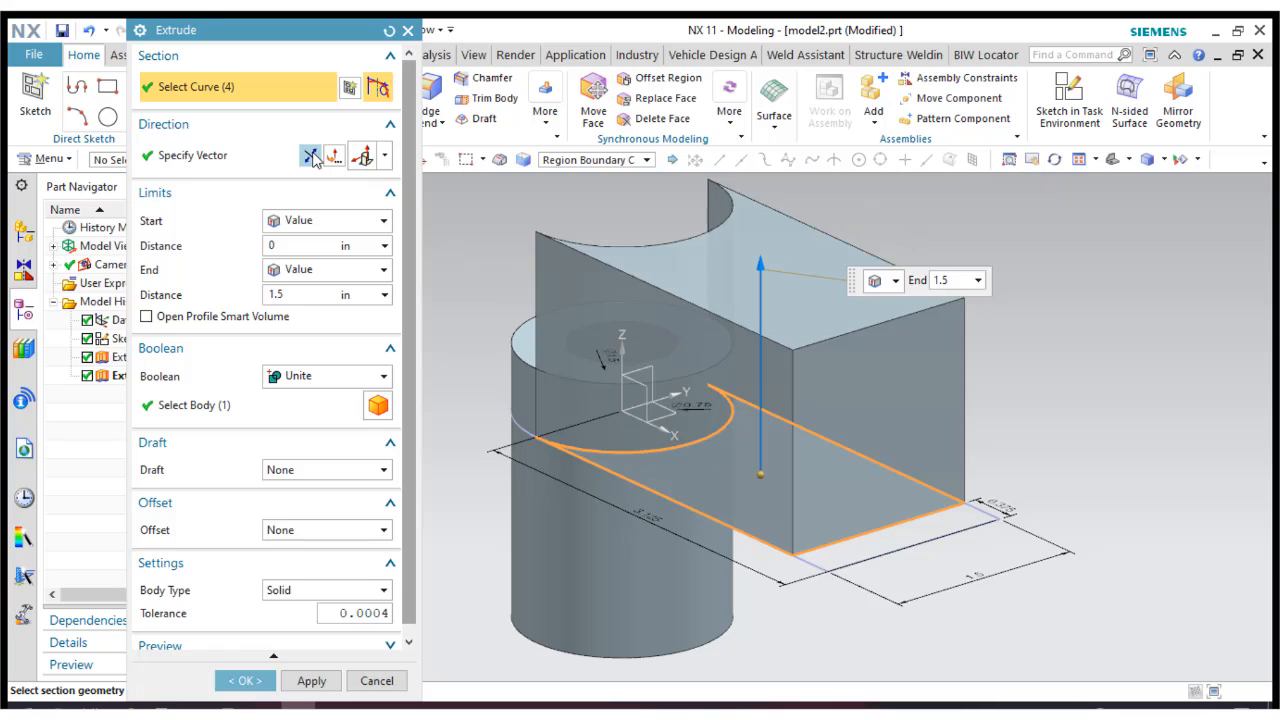
left_click(310, 155)
left_click(302, 294)
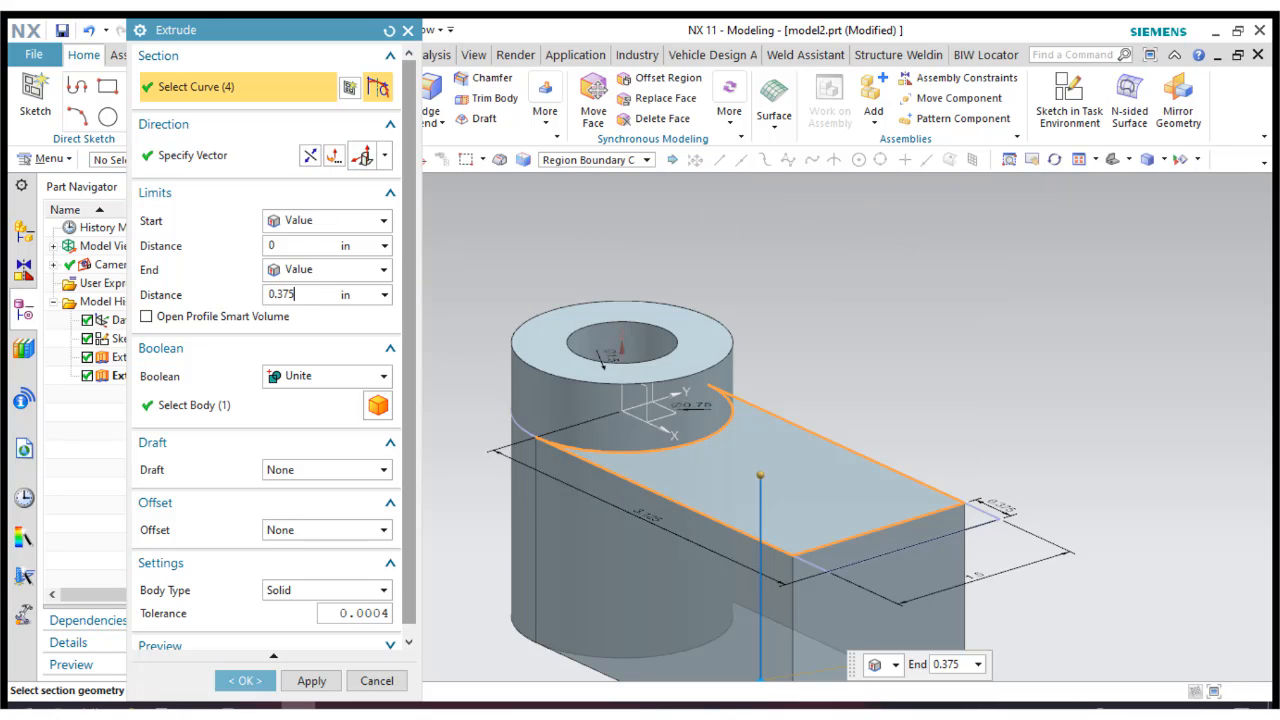
key("Return")
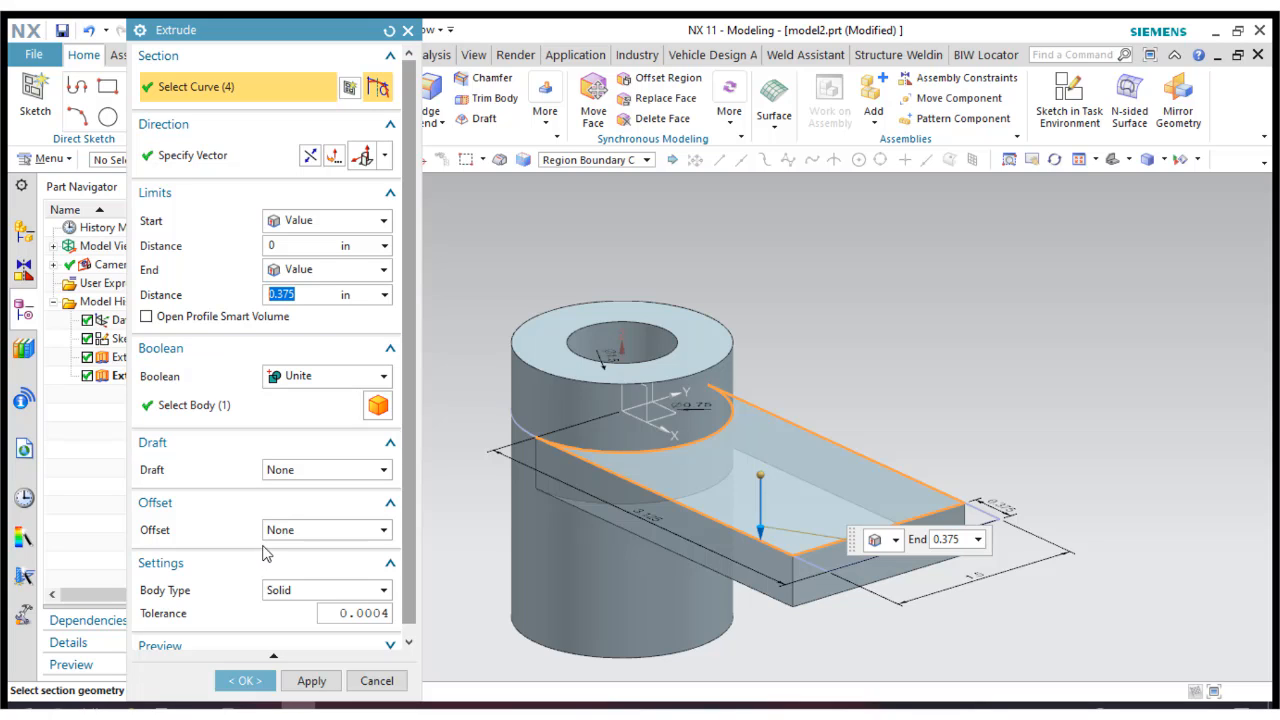
left_click(245, 681)
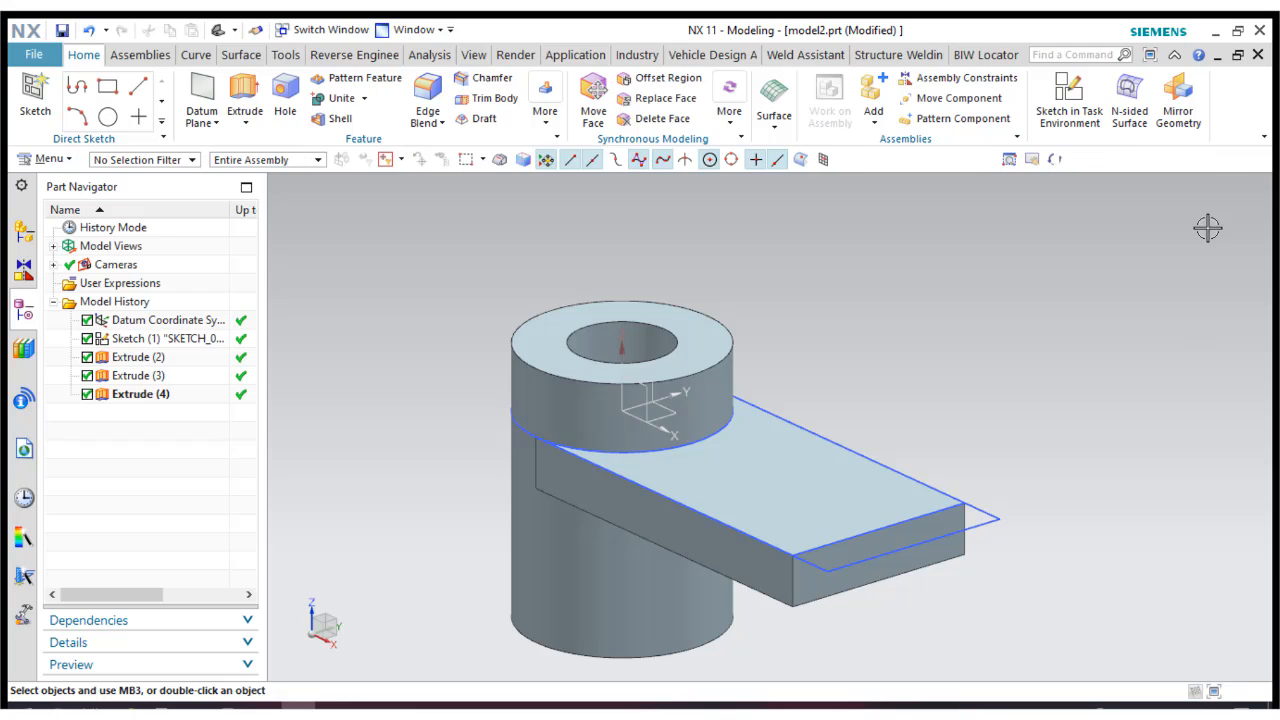
Extrude the narrow end strip of the sketch 1.5 in downward, united with the body.
left_click(232, 90)
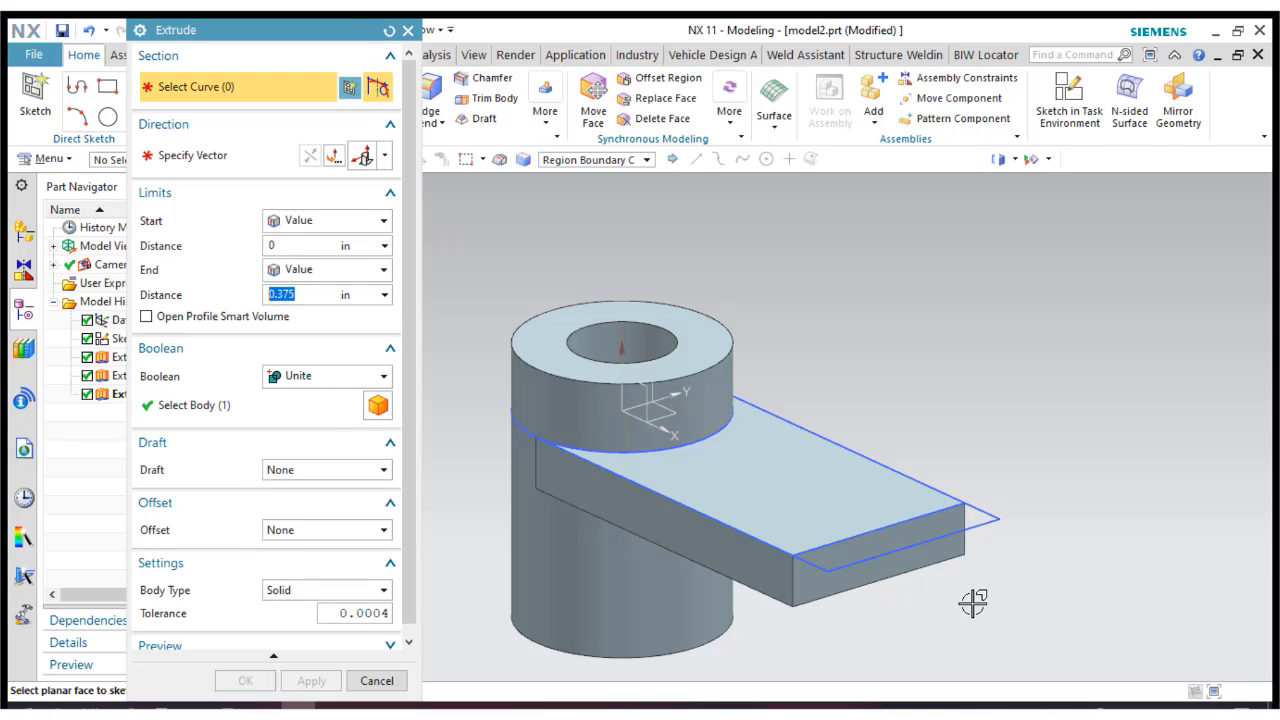
left_click(947, 522)
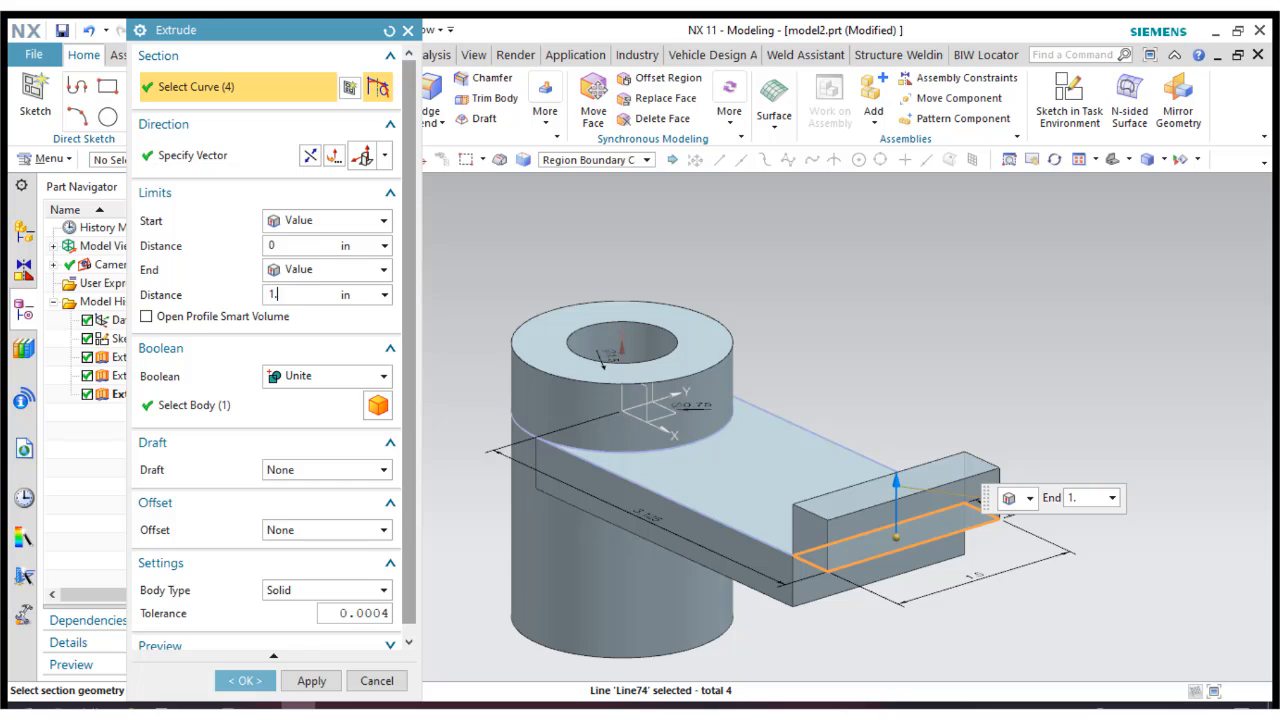
type("1.5")
key("Return")
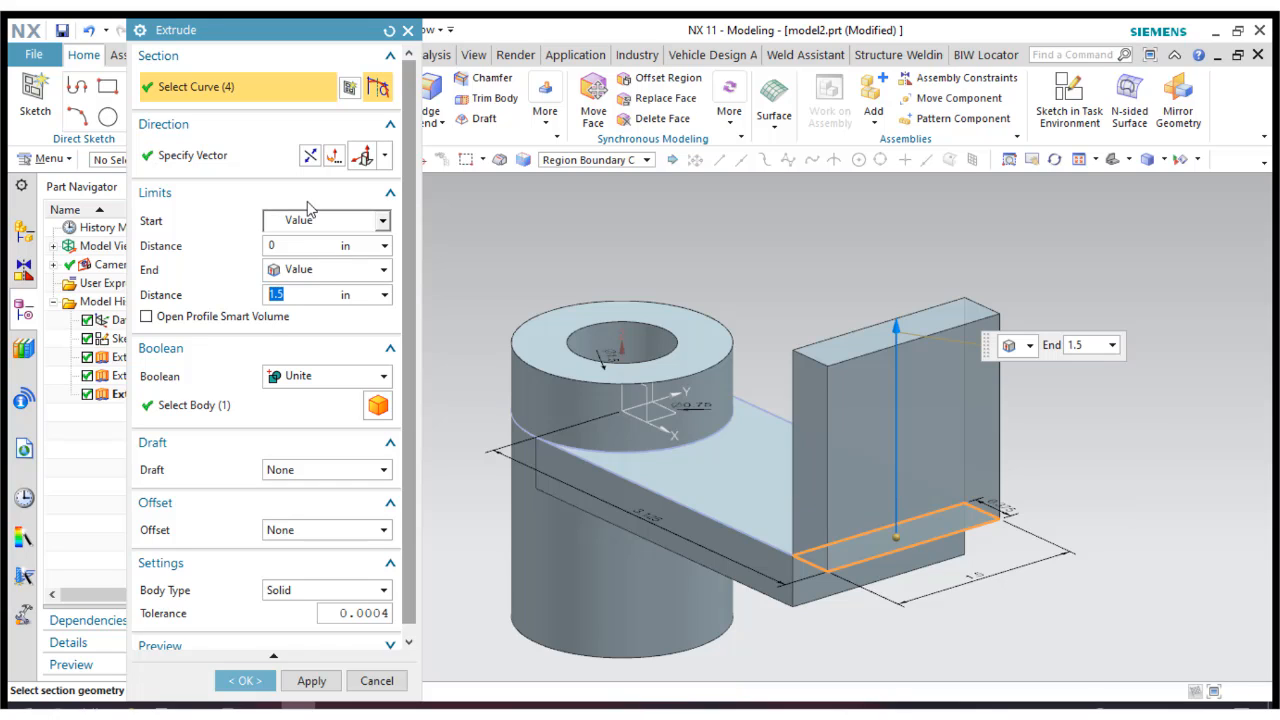
left_click(310, 155)
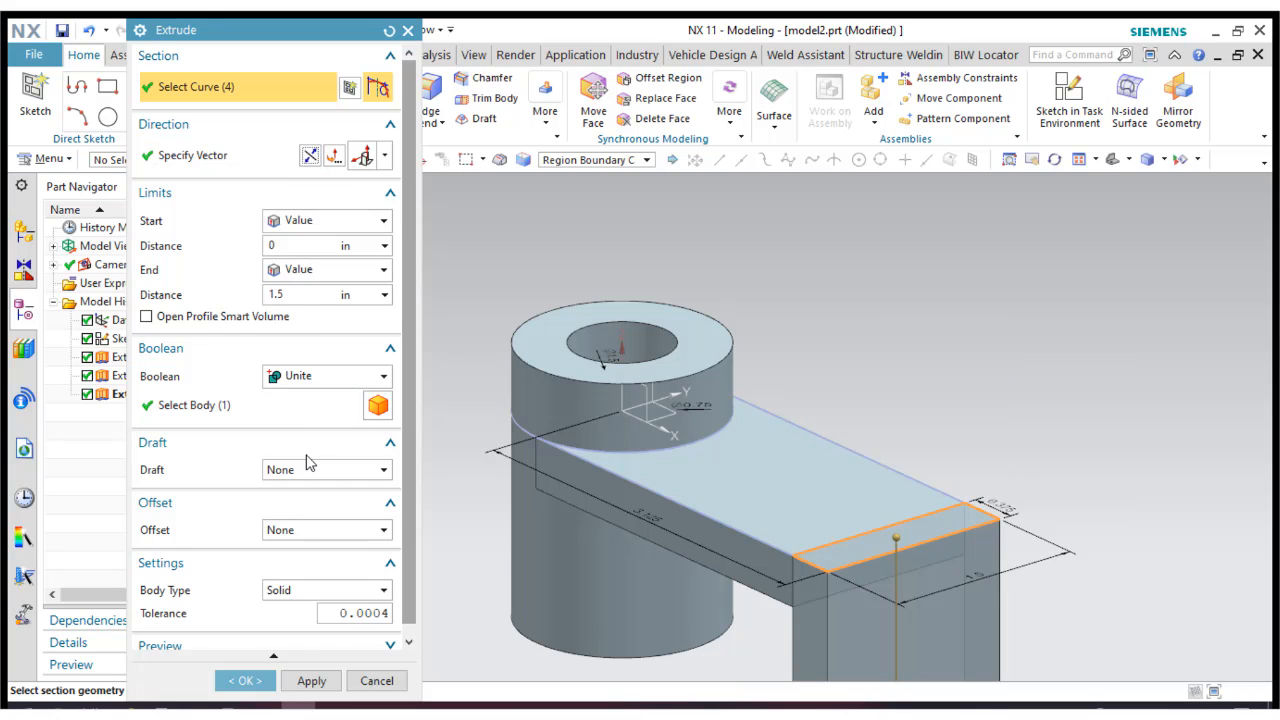
left_click(249, 680)
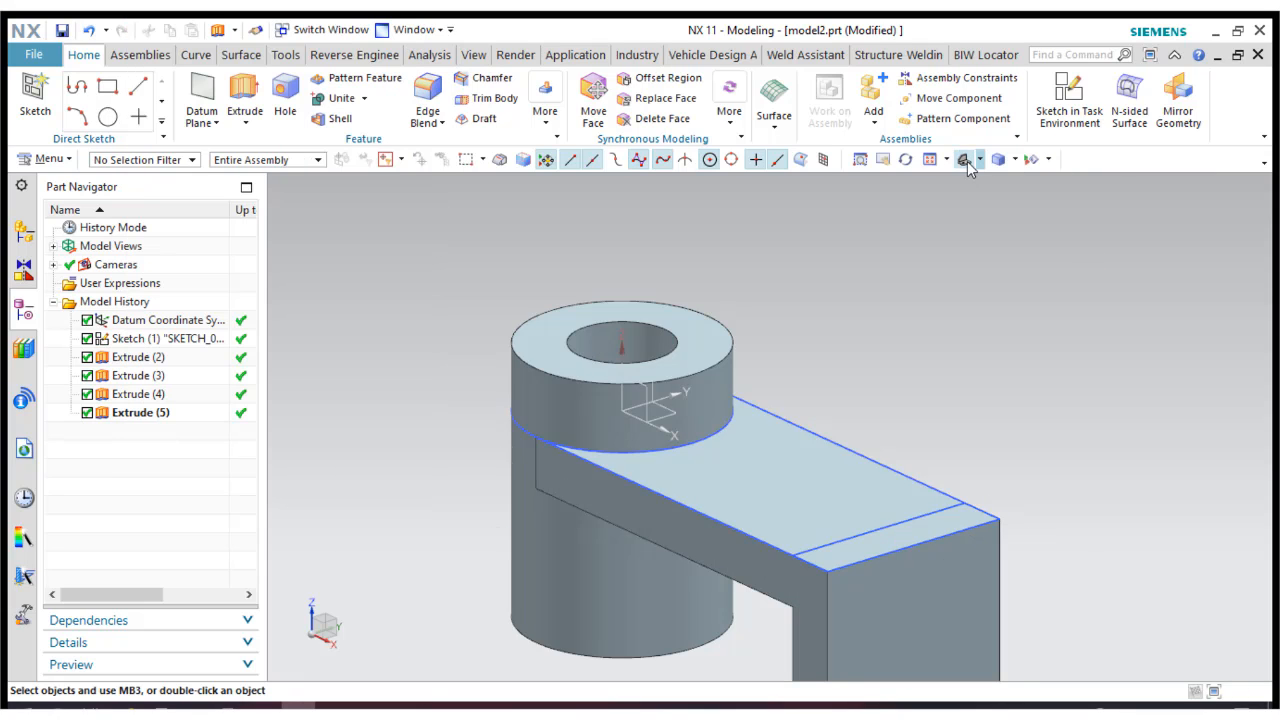
Blend the inside corner edge between the arm's underside and the end leg with a 0.19 in radius.
left_click(967, 161)
middle_click_drag(1157, 399, 1208, 320)
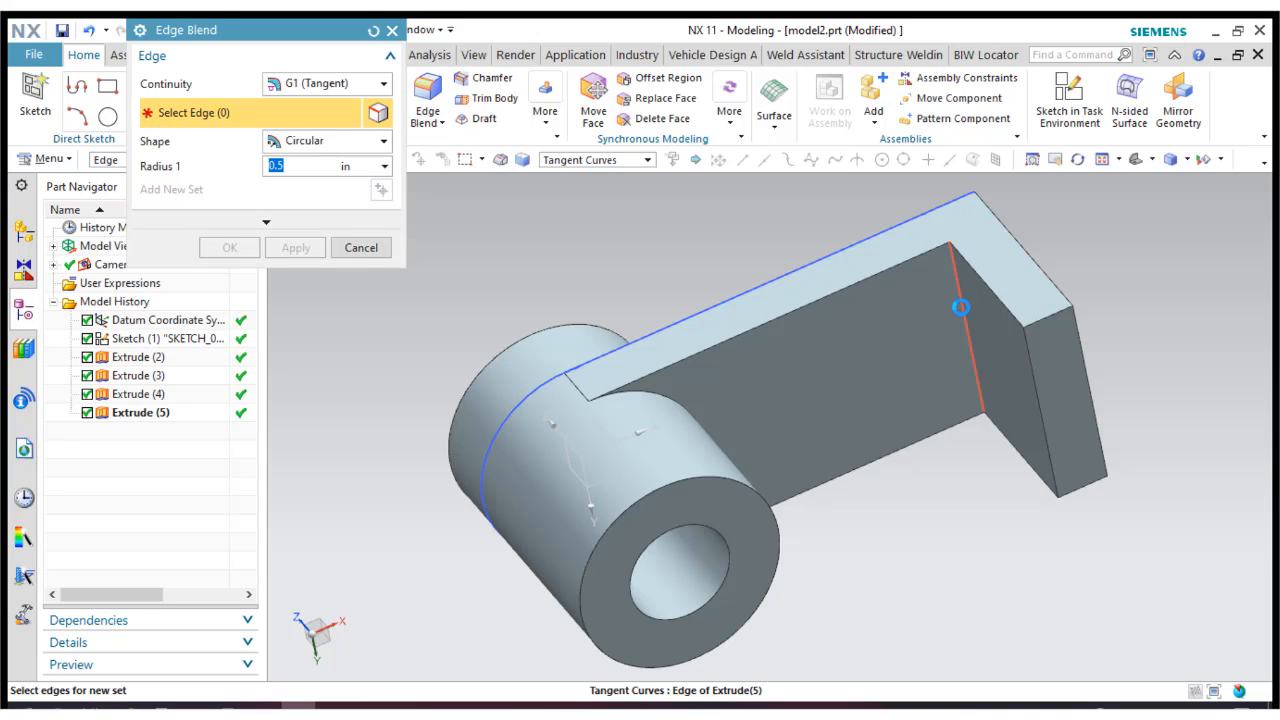
left_click(960, 307)
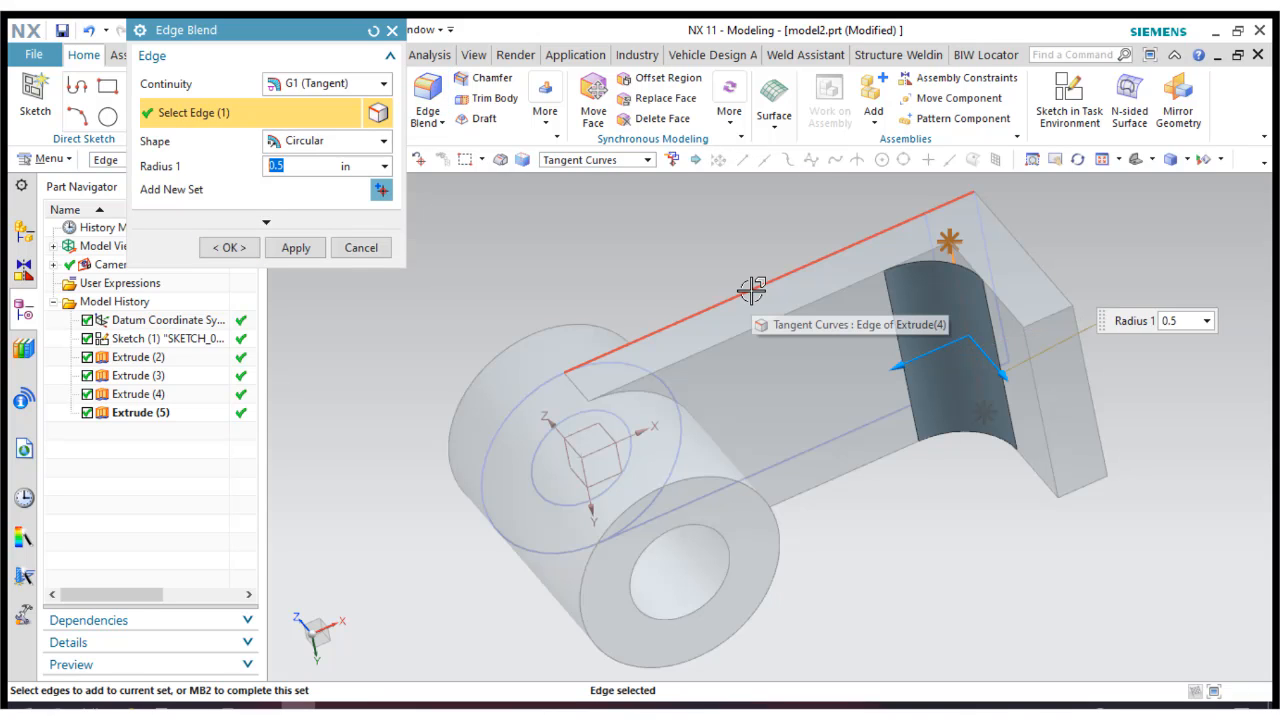
type(".19")
key("Return")
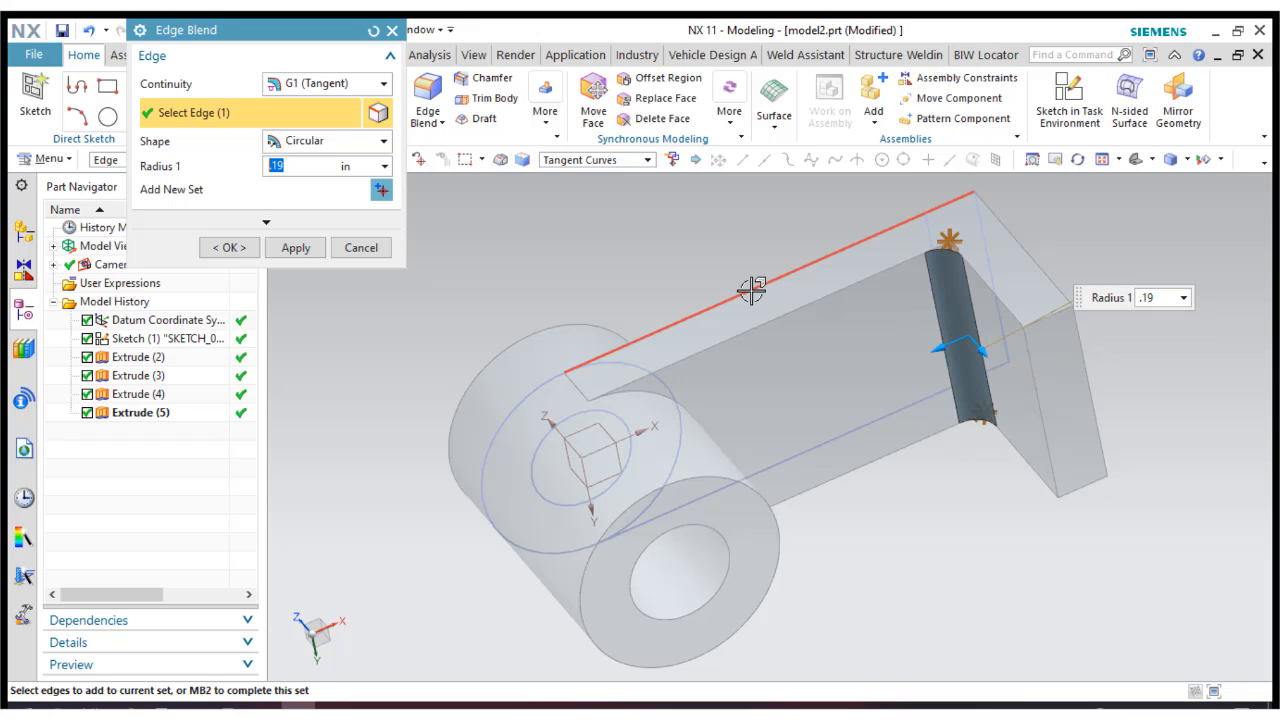
left_click(229, 248)
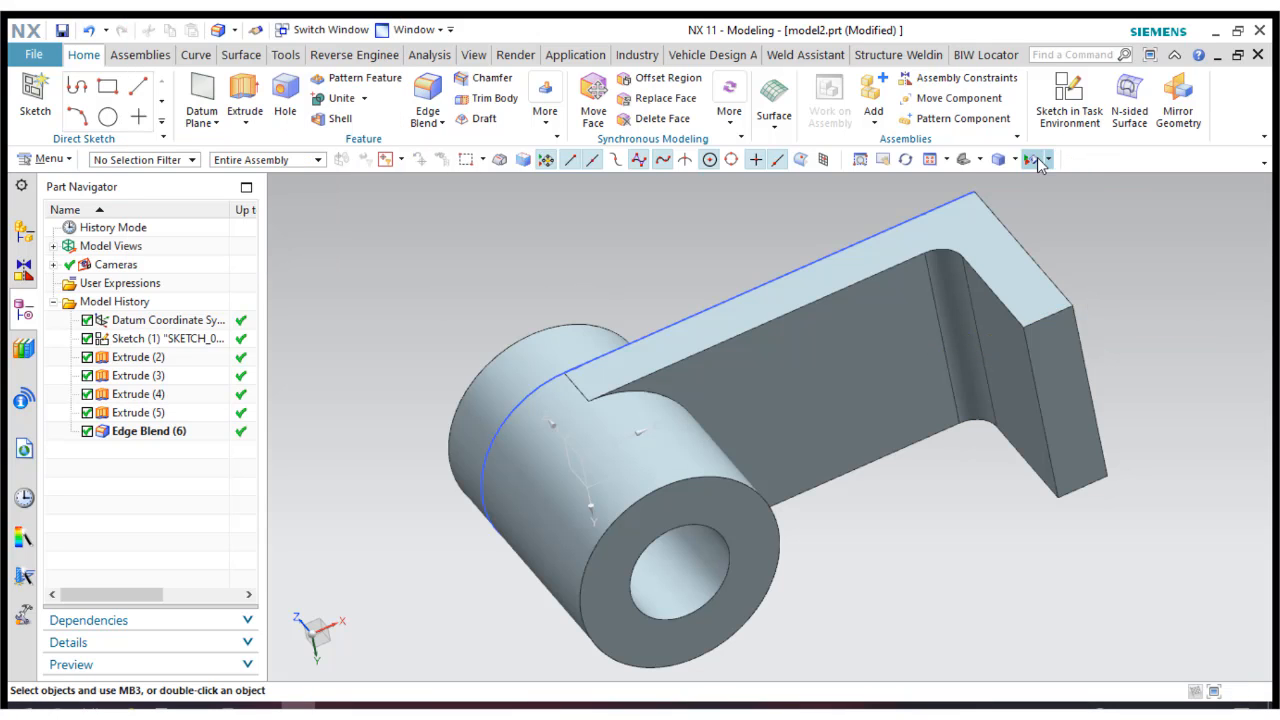
Hide the original profile sketch from the model.
left_click(965, 160)
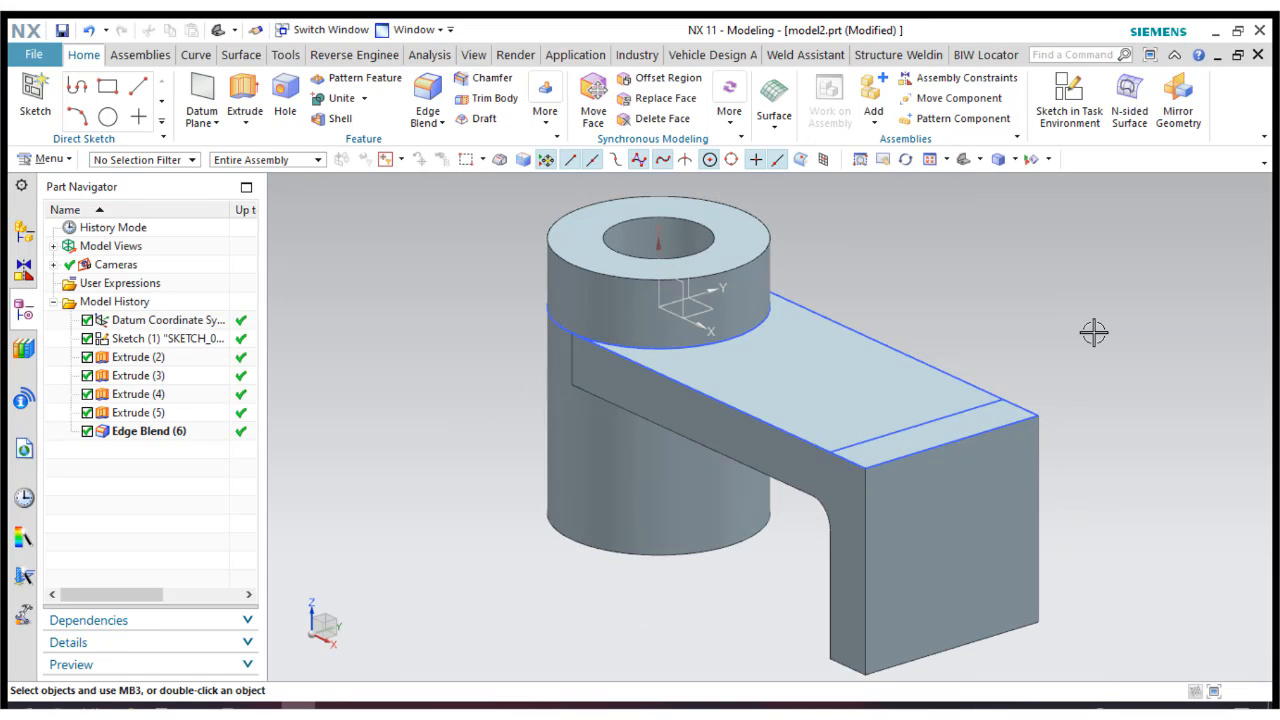
right_click(170, 343)
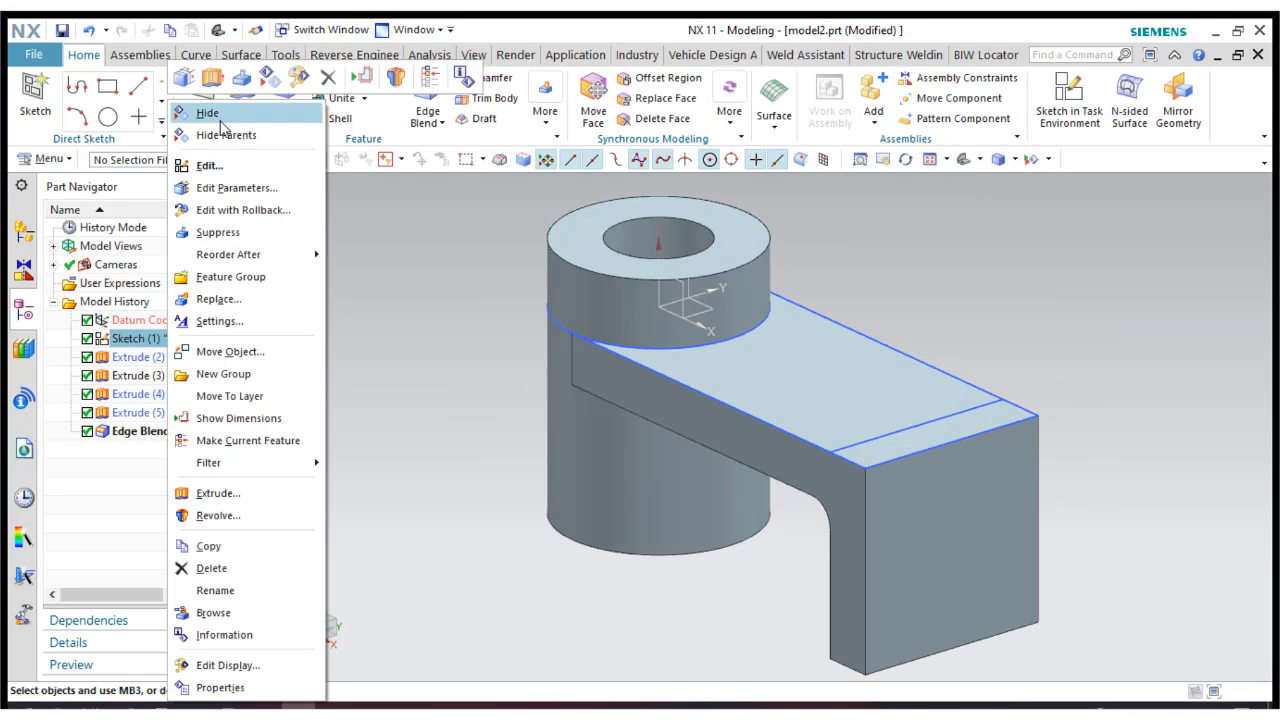
left_click(185, 120)
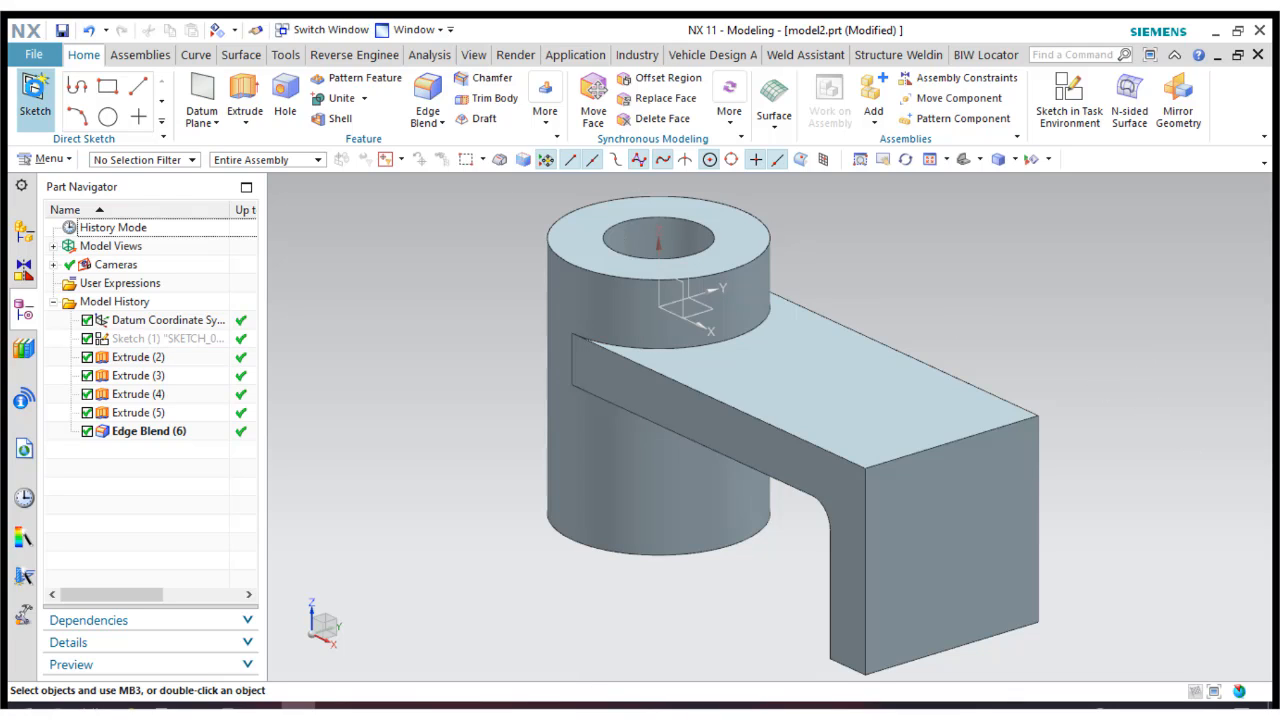
Start a sketch on the end leg's outer face and draw a circle about 0.6 in in diameter near its middle.
left_click(932, 544)
left_click(293, 263)
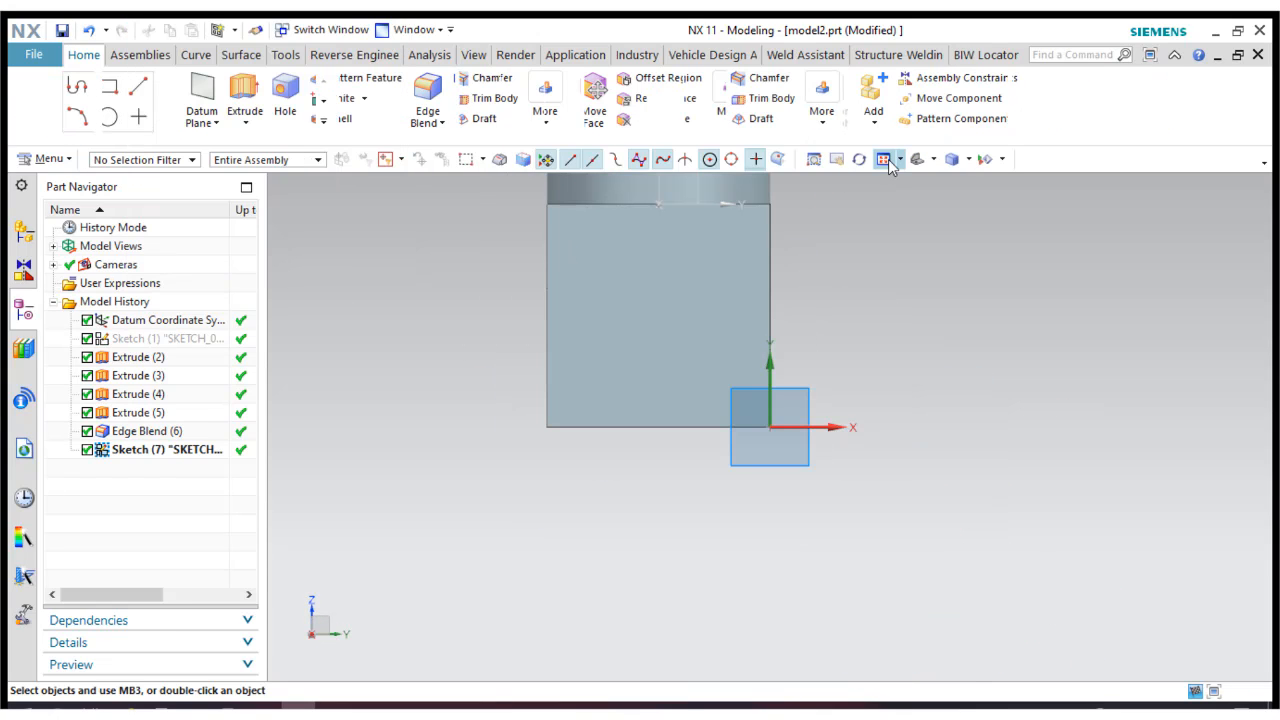
left_click(932, 161)
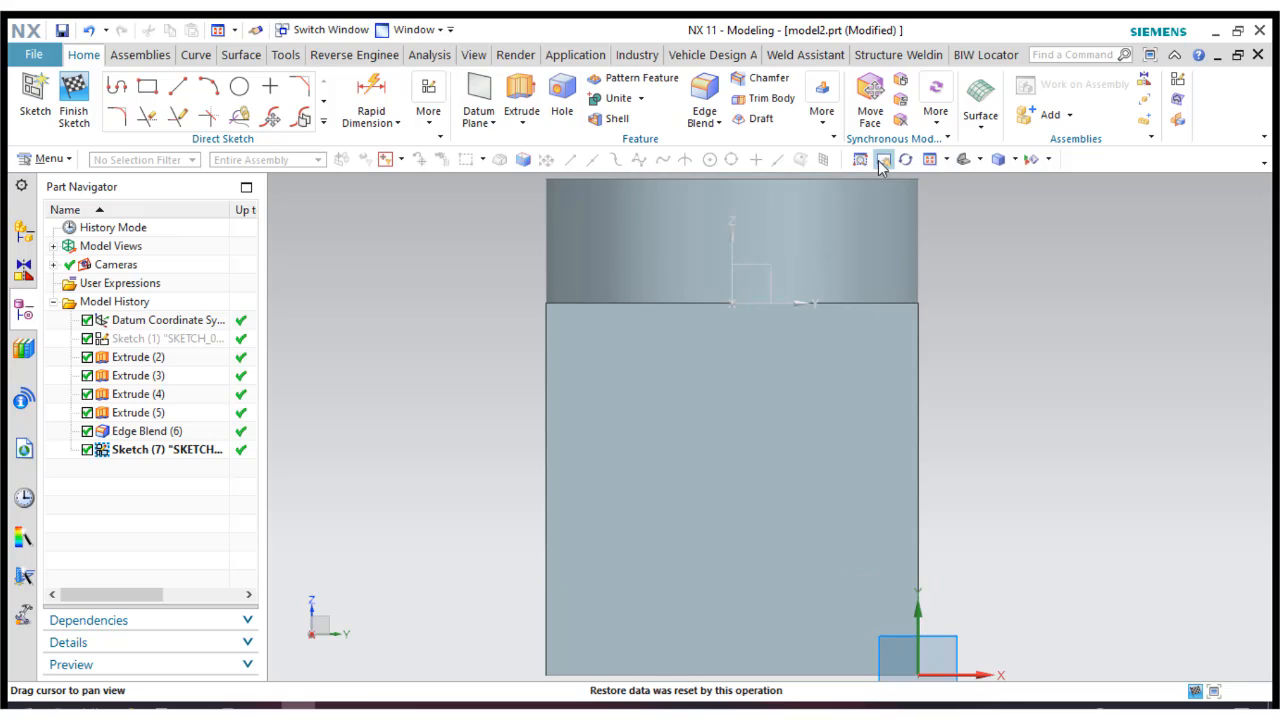
left_click(882, 163)
left_click(250, 88)
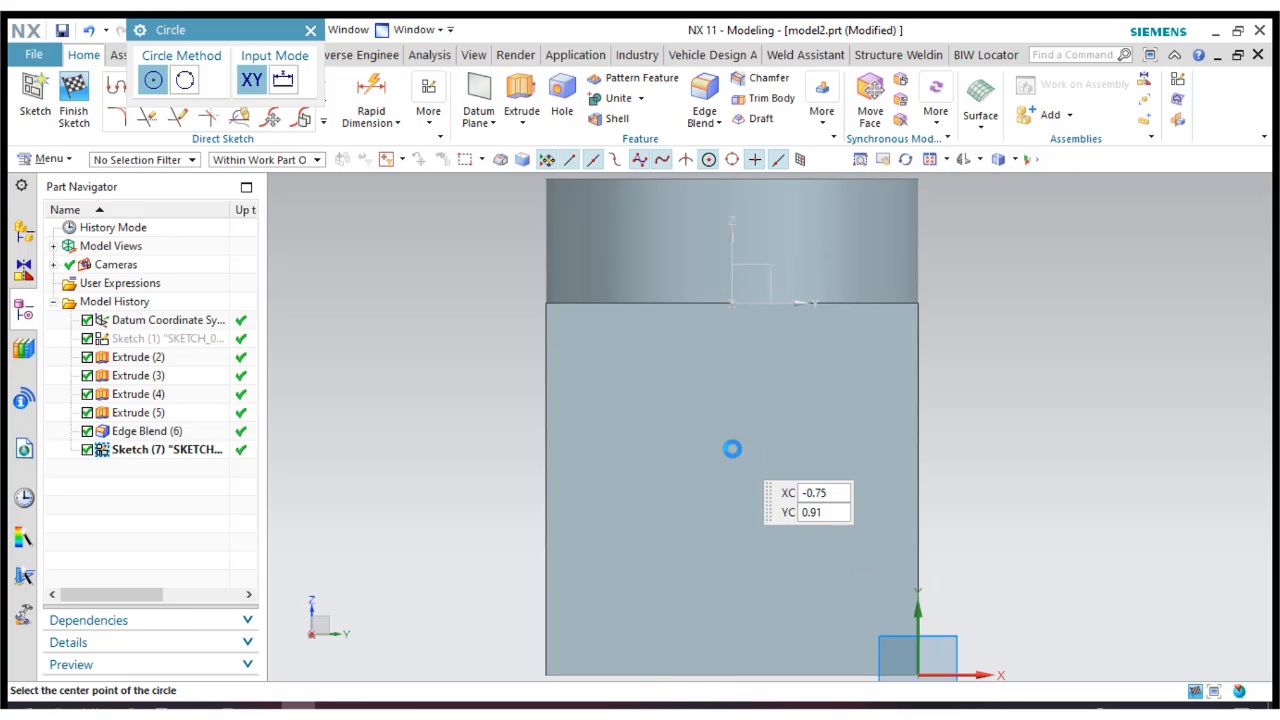
left_click(731, 449)
left_click(772, 511)
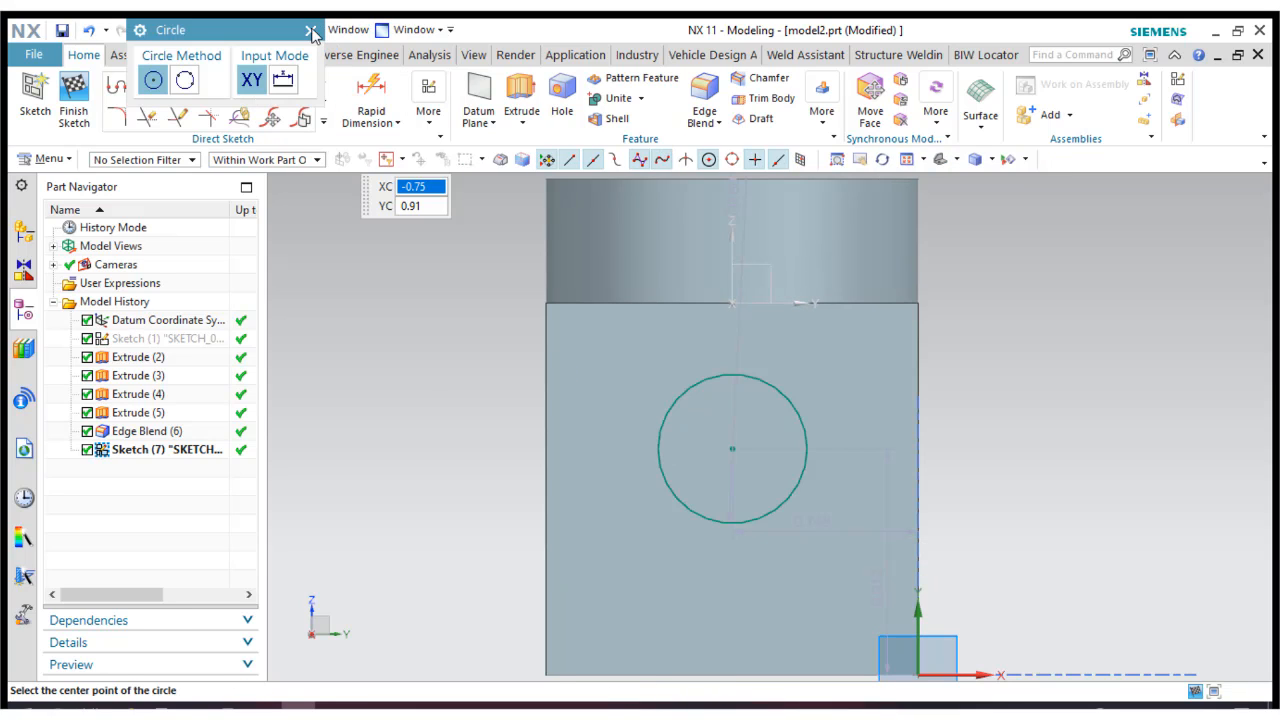
key("Escape")
Dimension the circle centre's horizontal distance from the leg face's vertical edge at the sketch origin as 0.625 in.
left_click(372, 95)
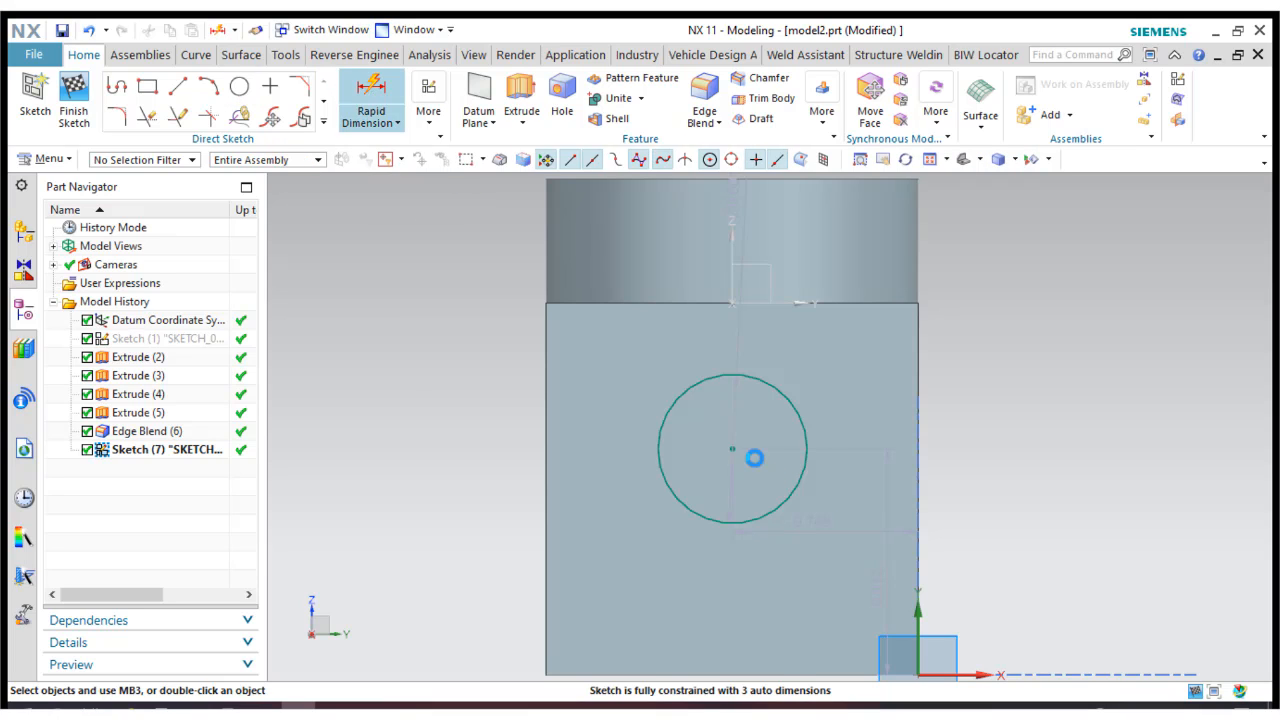
left_click(732, 449)
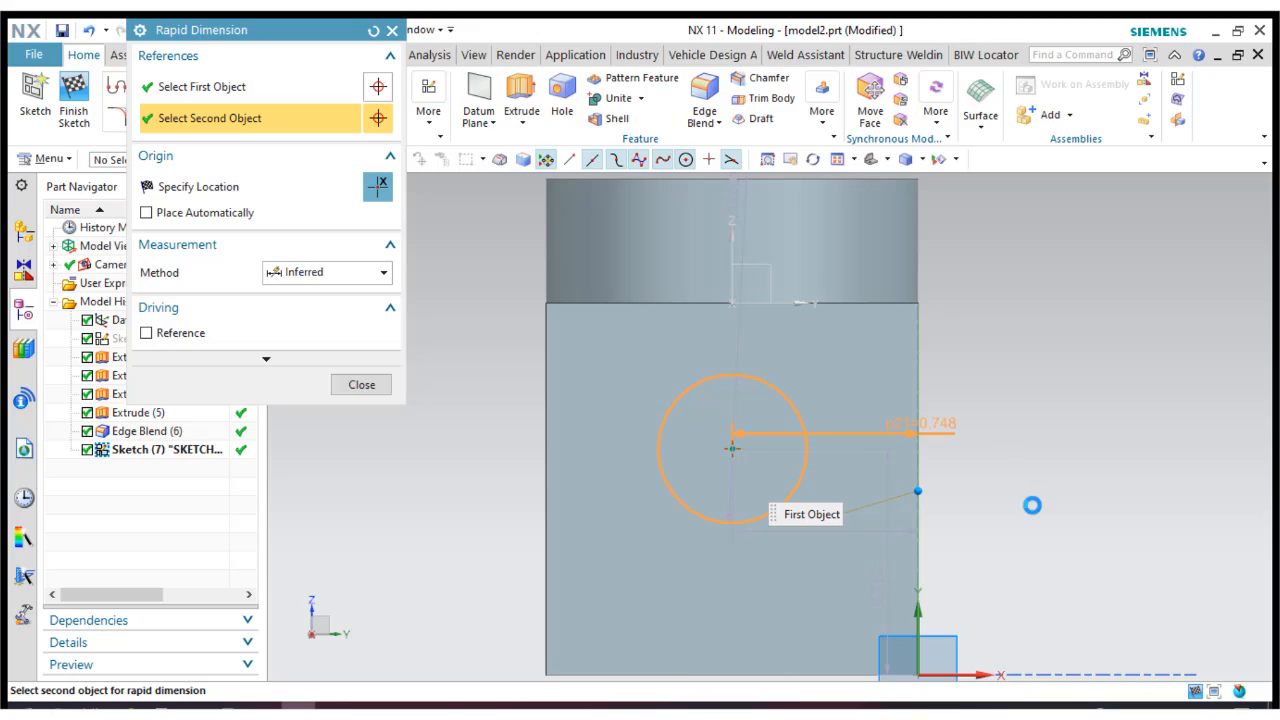
left_click(1034, 520)
left_click(1037, 535)
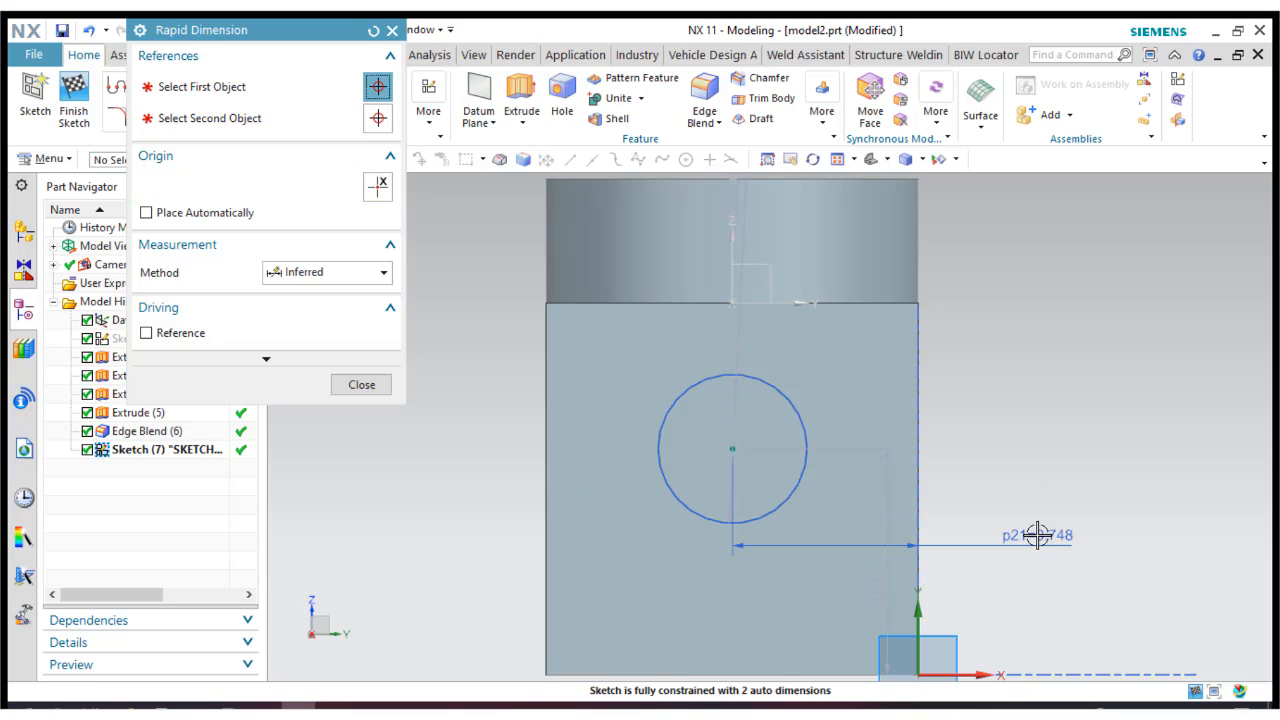
type(".625")
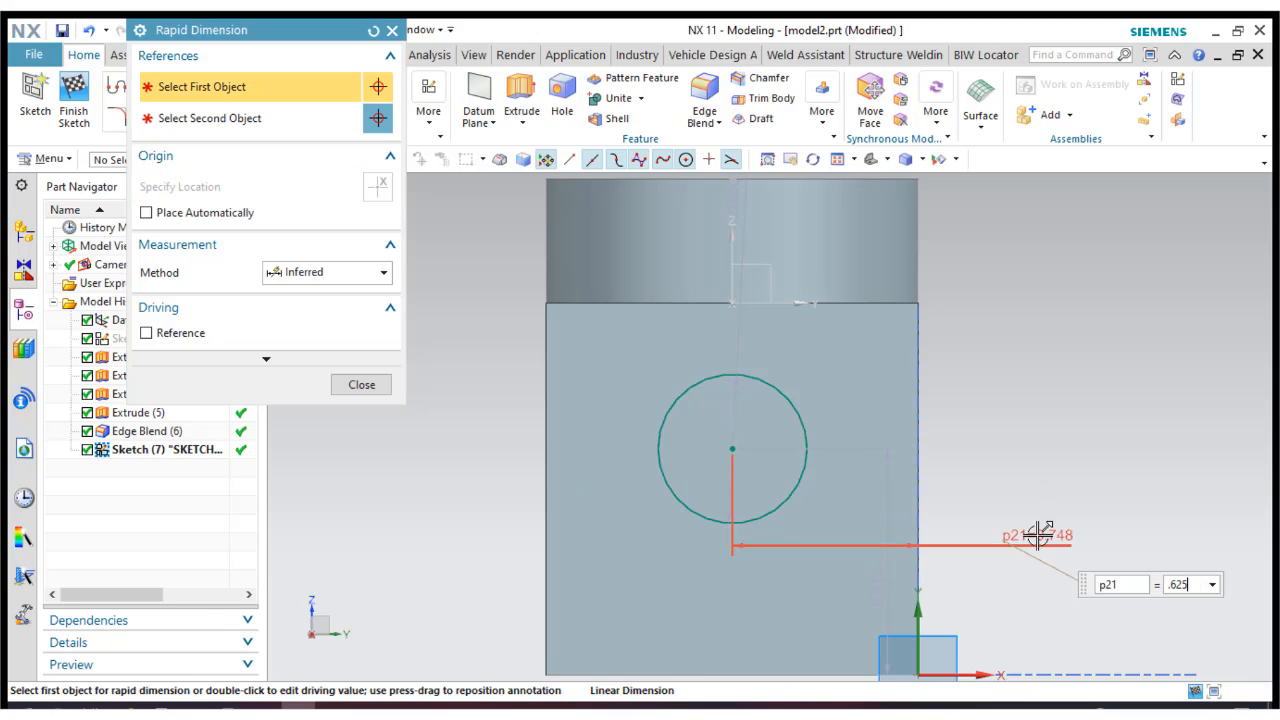
key("Return")
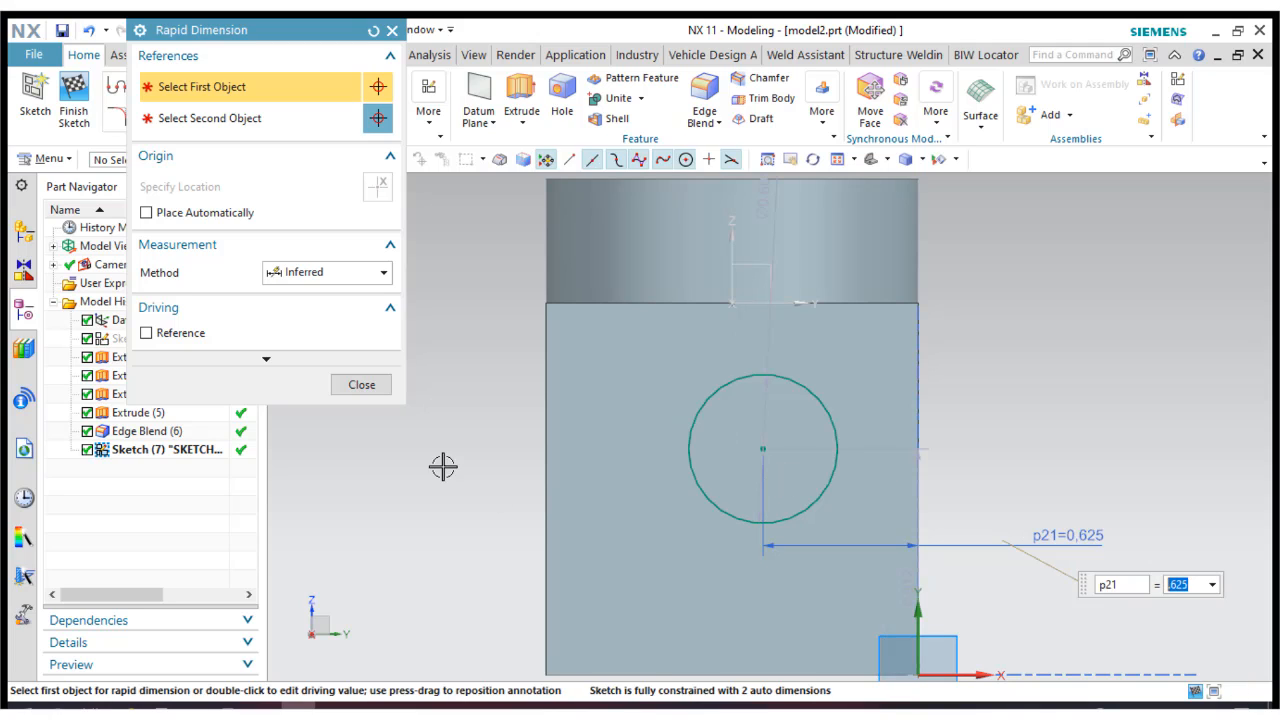
left_click(366, 384)
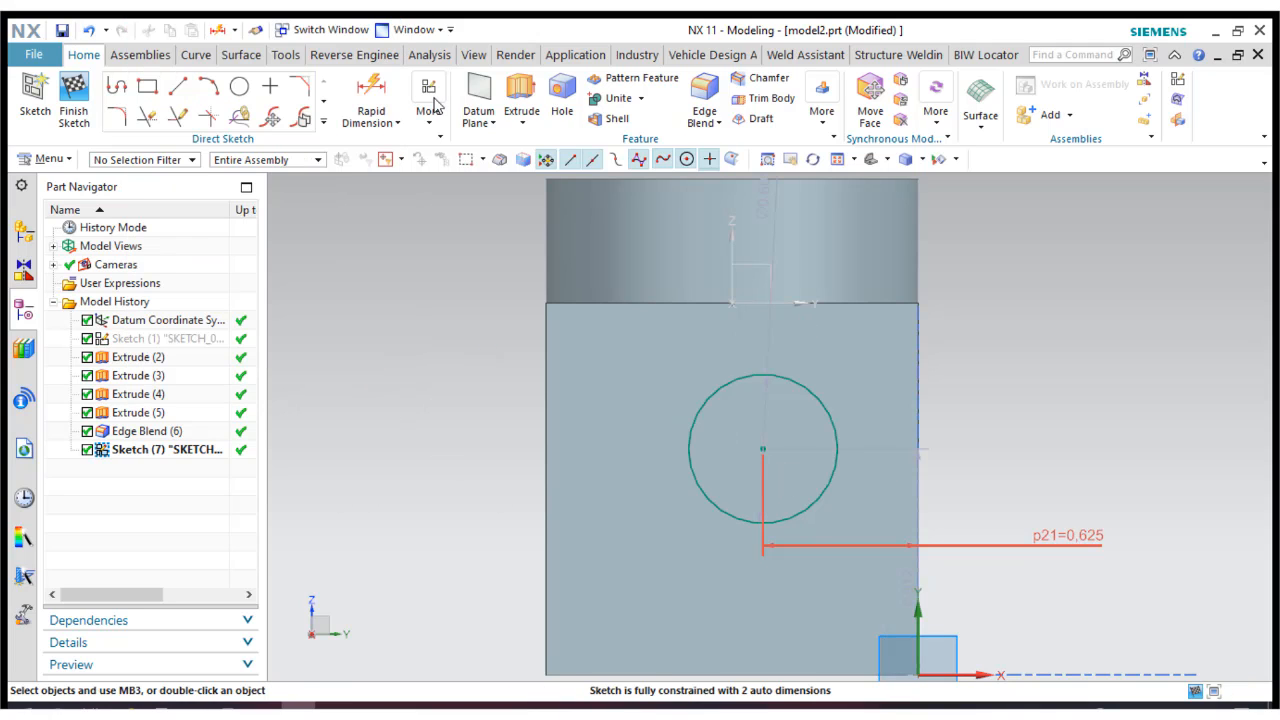
Dimension the circle centre's height above the leg face's bottom edge as 0.5 in.
left_click(762, 451)
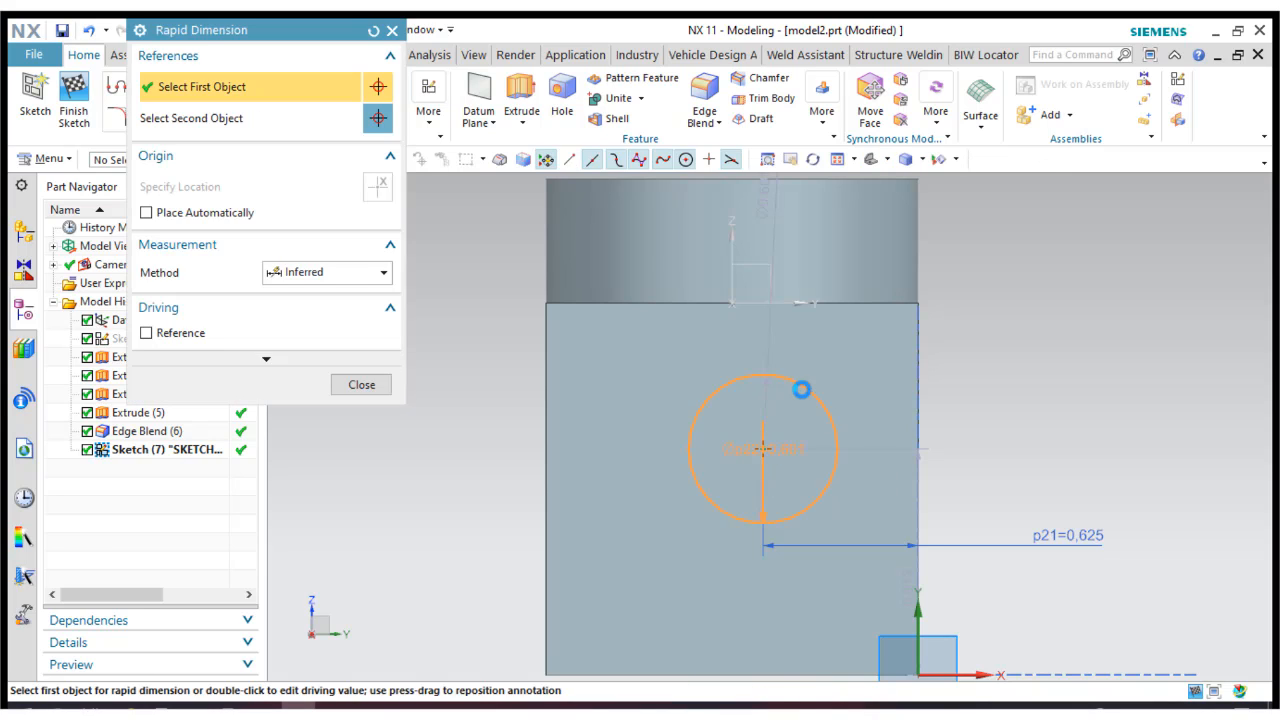
scroll(801, 384, "down", 2)
scroll(801, 384, "down", 1)
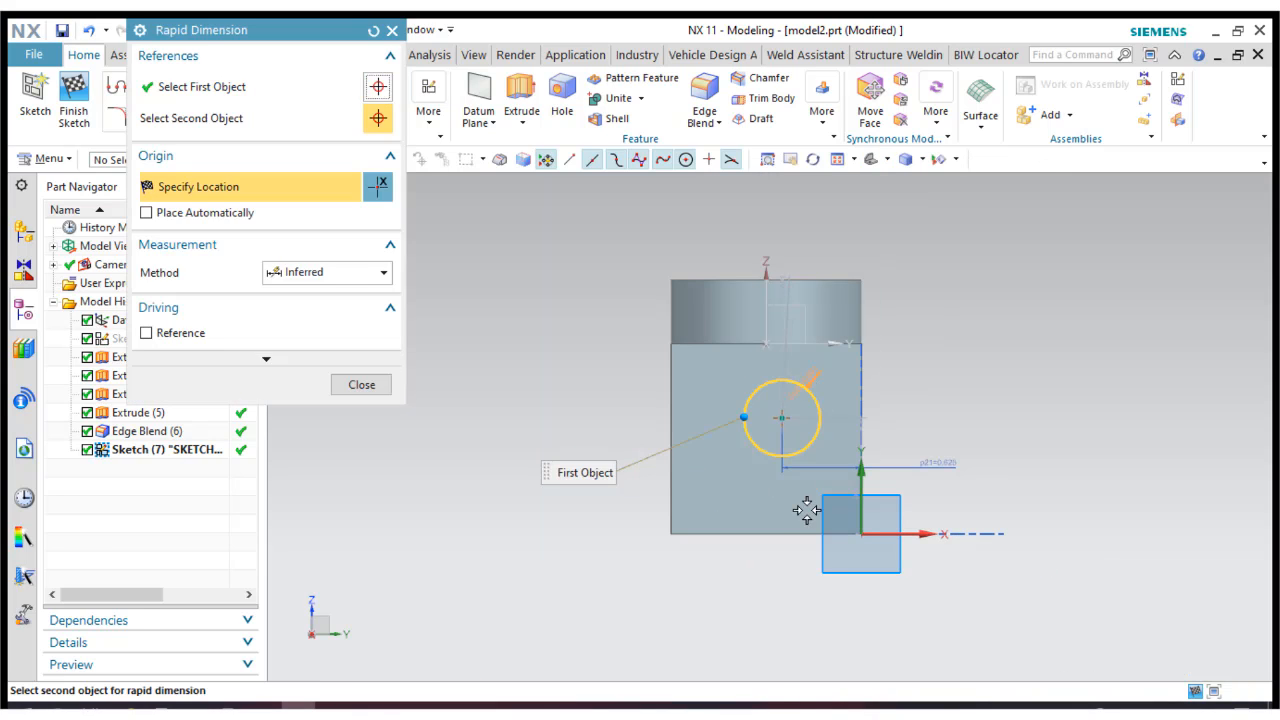
left_click(762, 534)
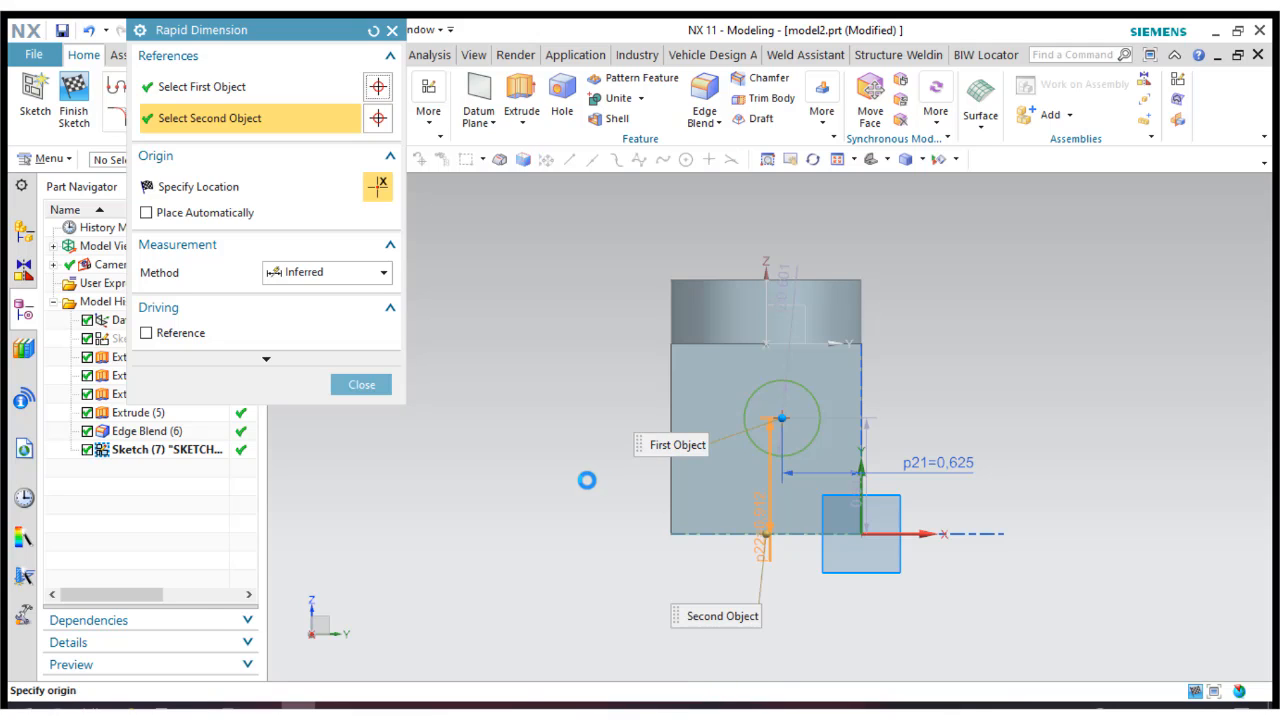
left_click(587, 480)
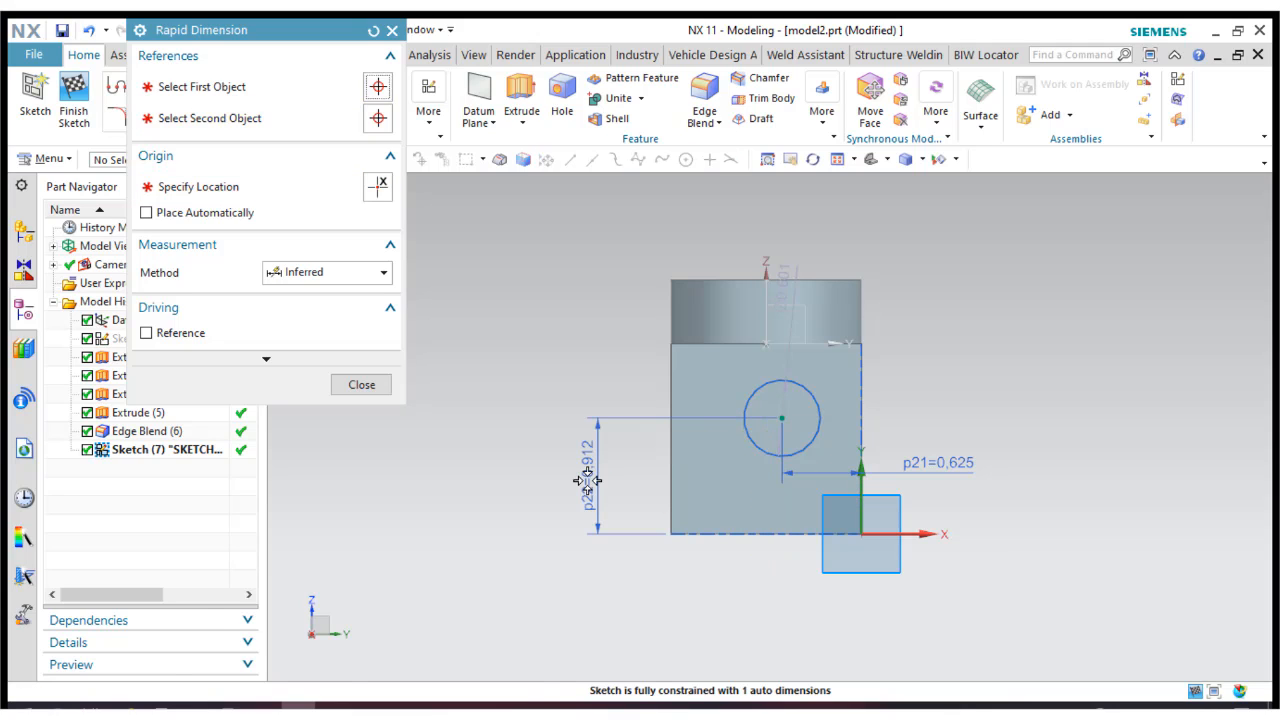
double_click(587, 480)
type("0.5")
key("Return")
left_click(362, 386)
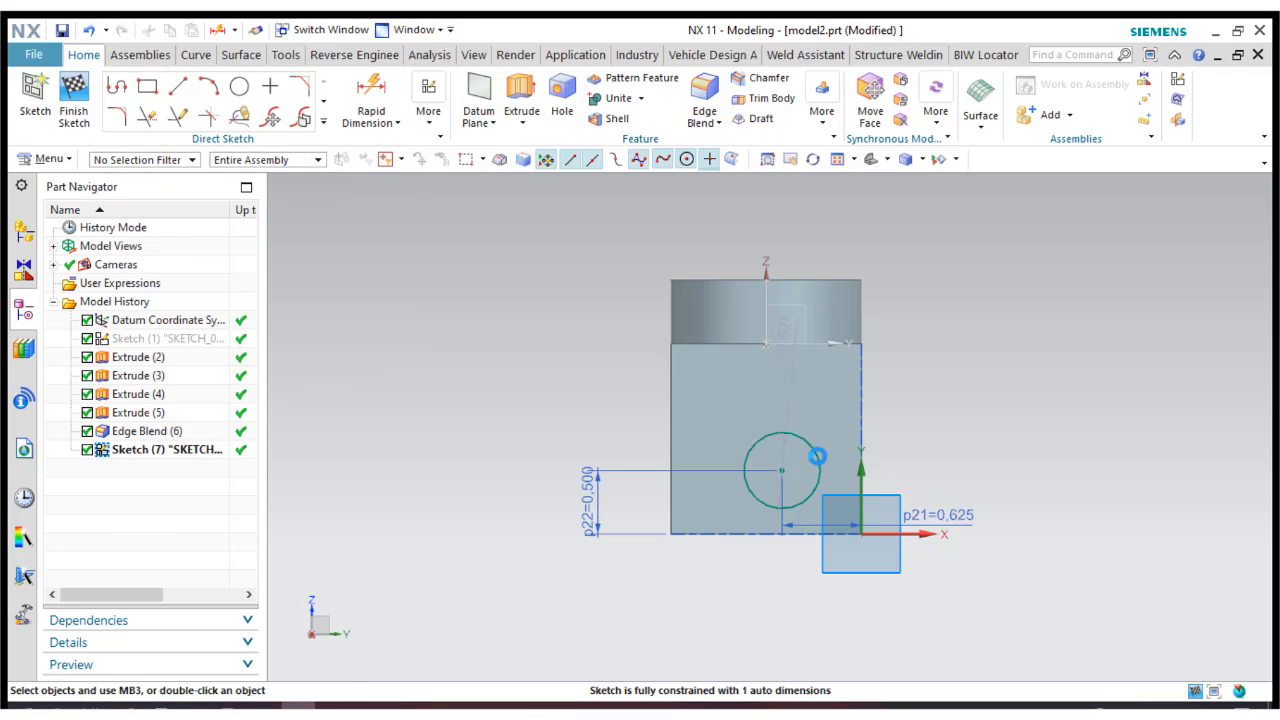
Dimension the circle's diameter as 0.5 in.
key("d")
left_click(814, 451)
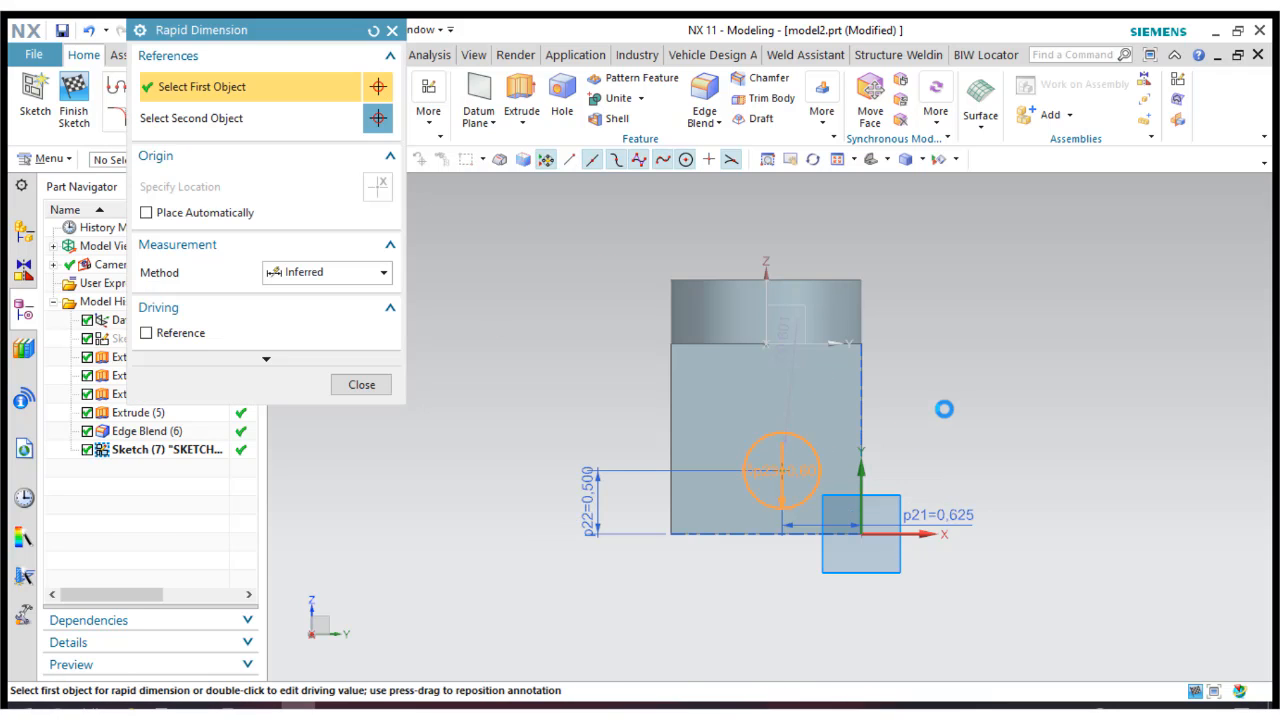
left_click(960, 372)
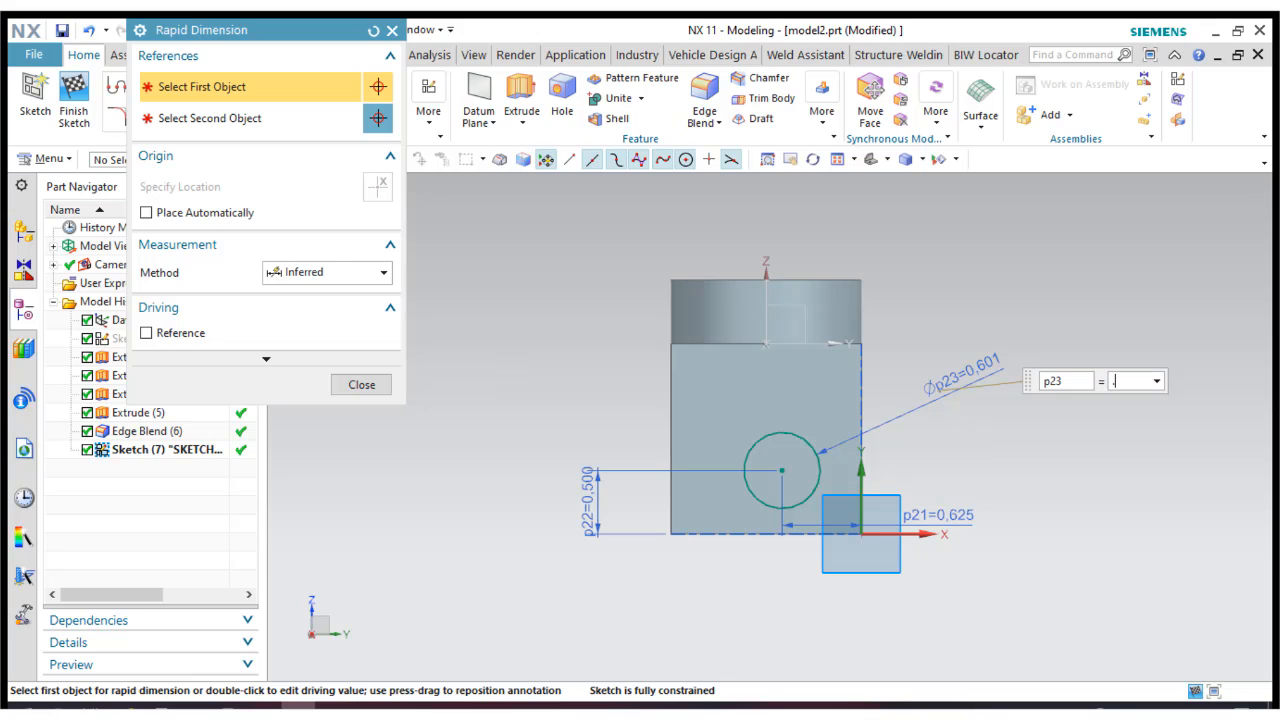
type(".5")
key("Return")
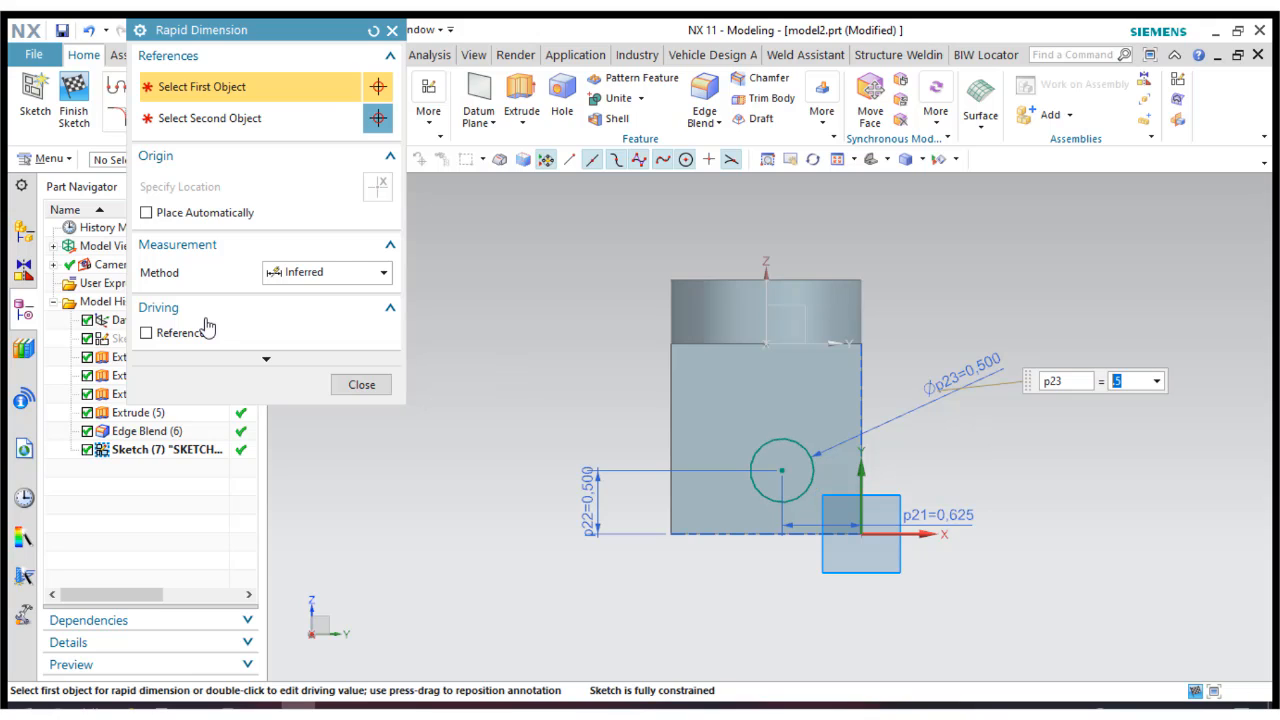
left_click(358, 384)
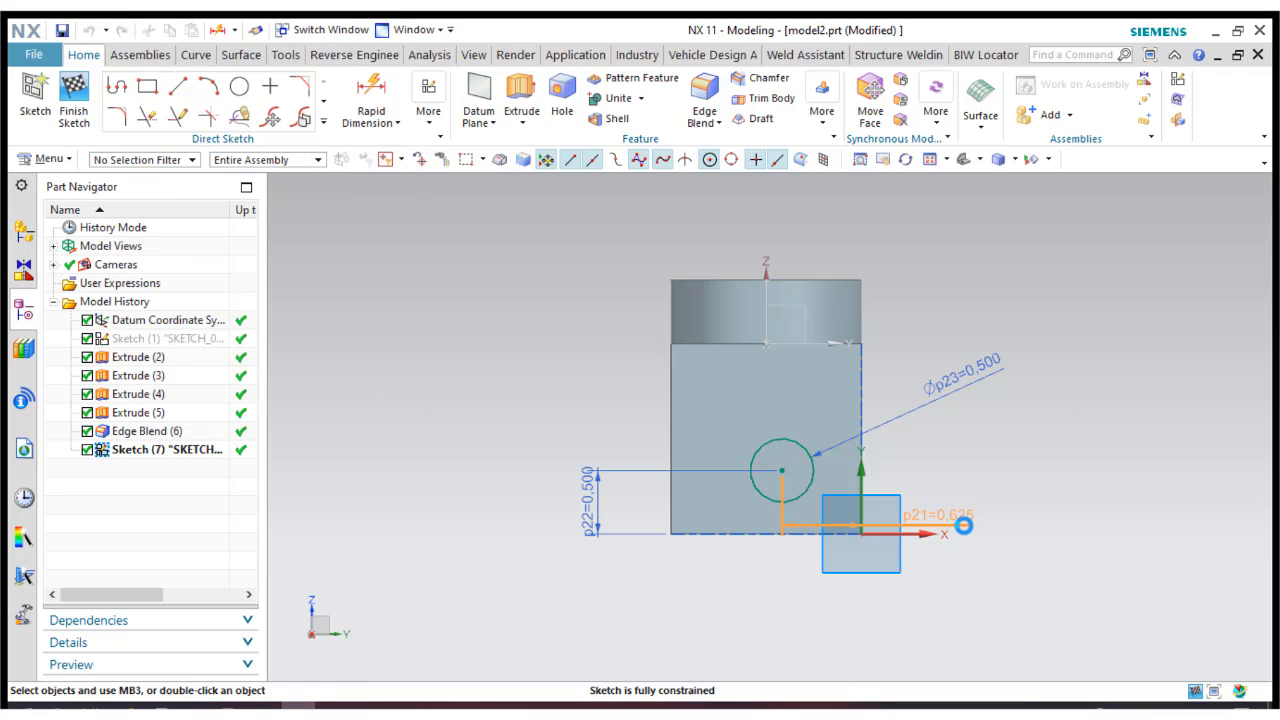
Change the circle centre's horizontal distance from the face's vertical edge to 0.75 in and finish the sketch.
double_click(963, 525)
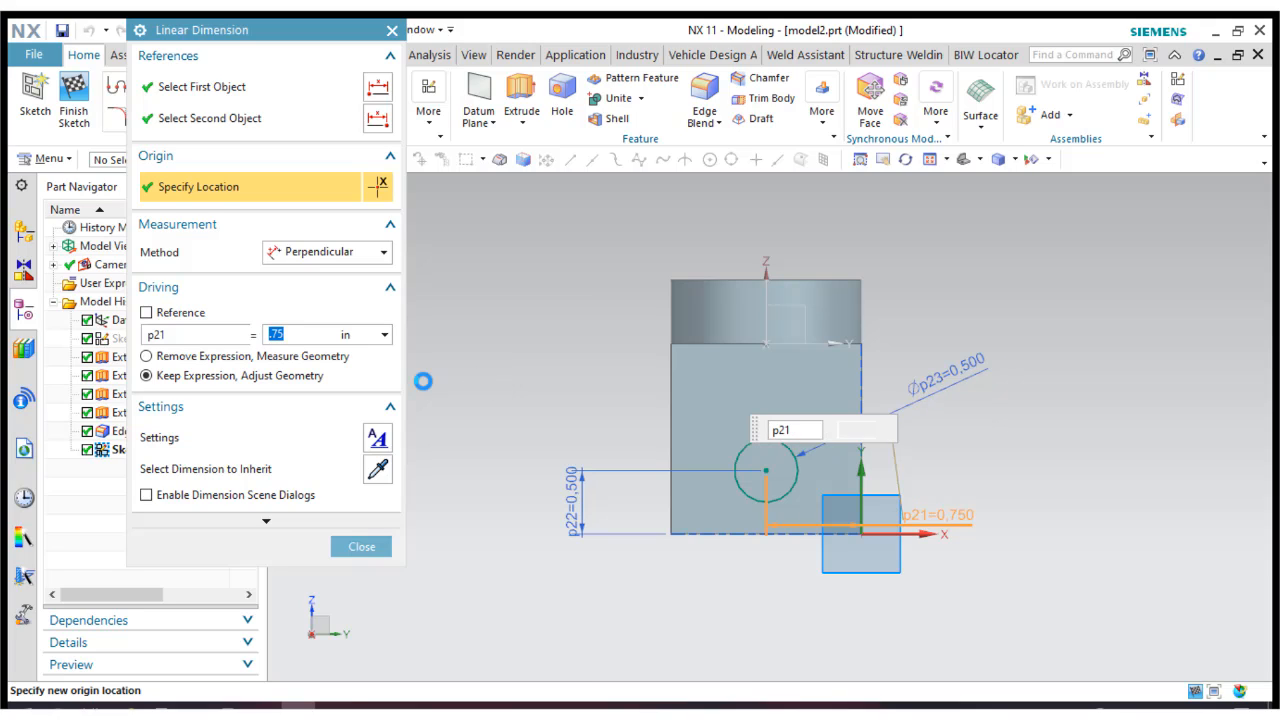
left_click(360, 548)
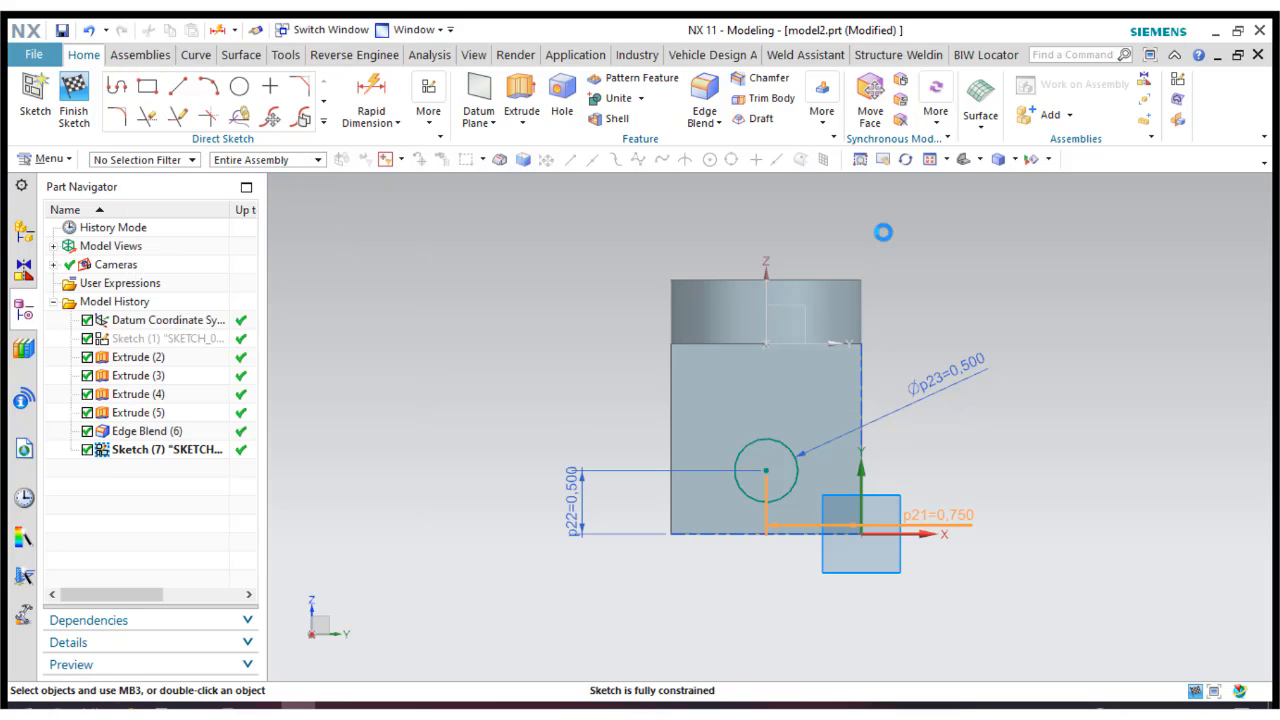
left_click(74, 112)
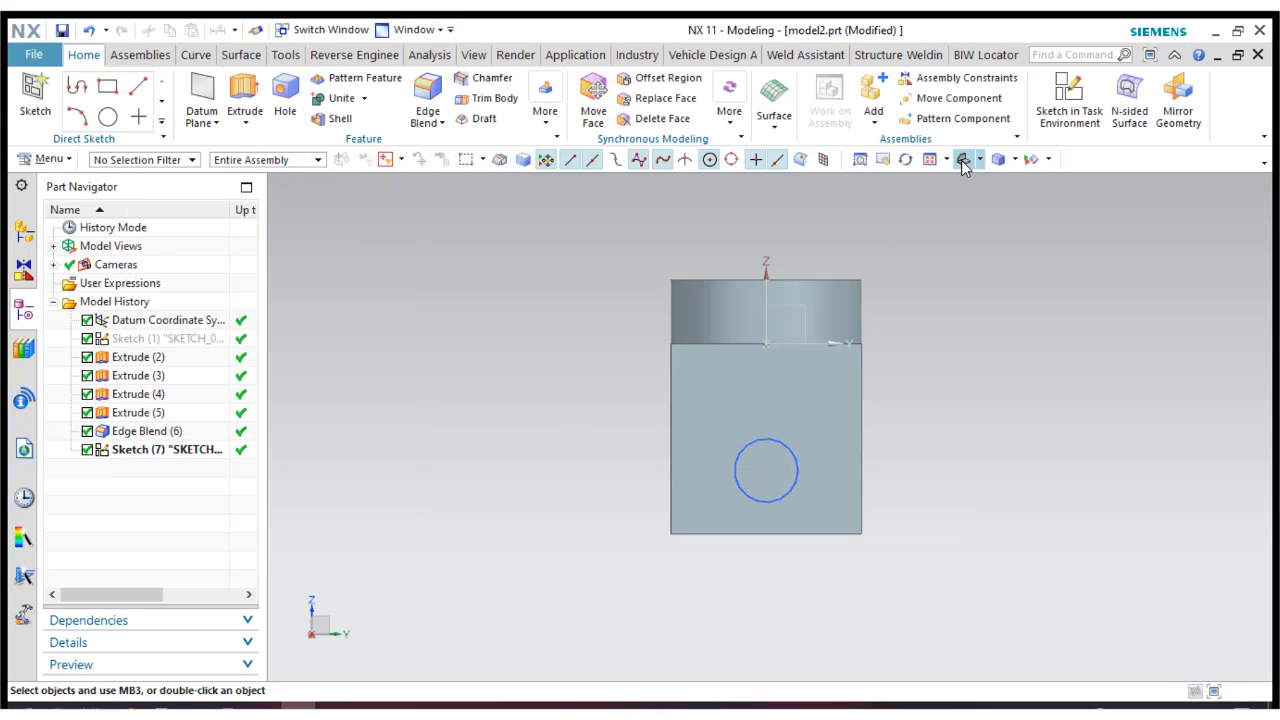
Extrude the circle inward through the end leg with the end limit Until Next, subtracting it from the body.
left_click(244, 95)
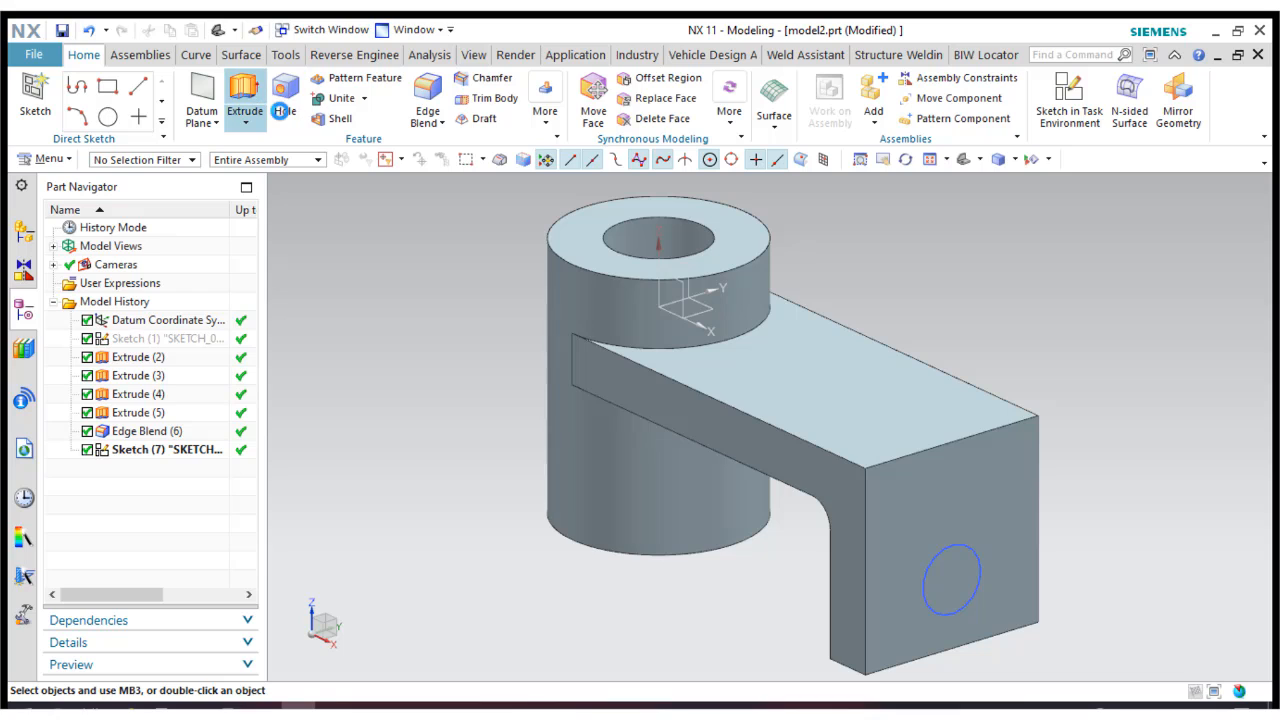
left_click(947, 578)
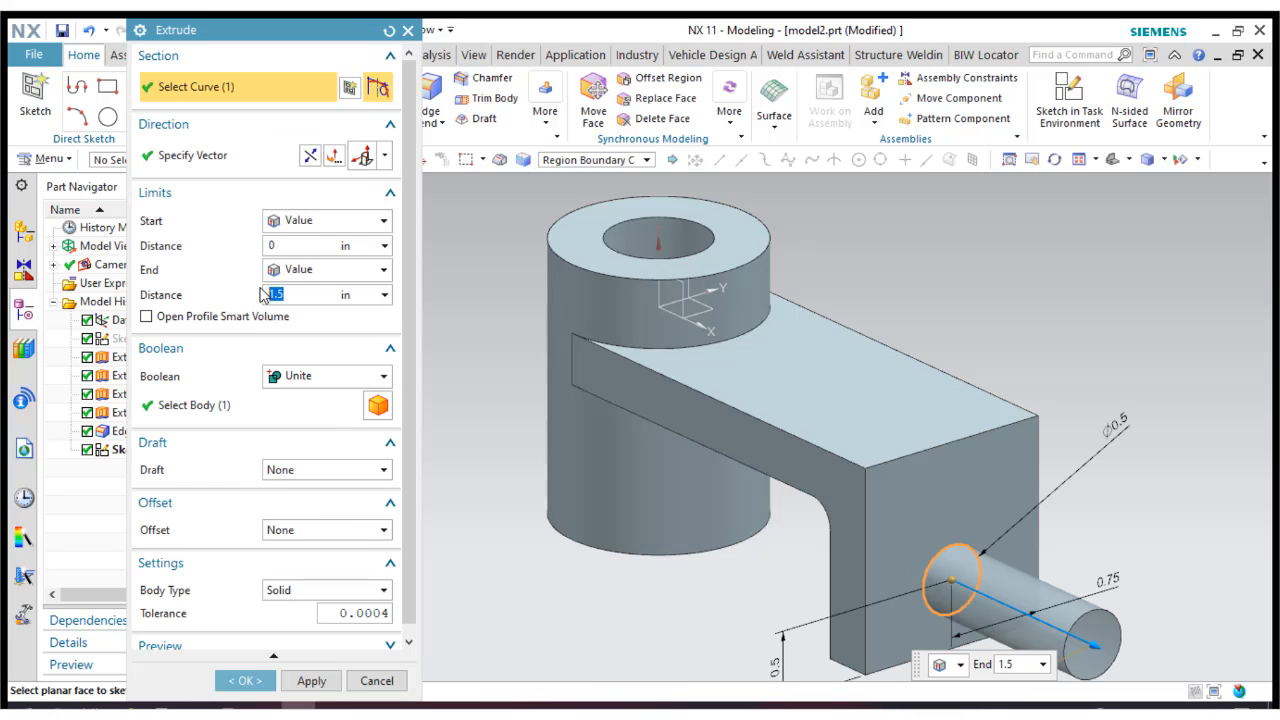
left_click(310, 156)
left_click(300, 377)
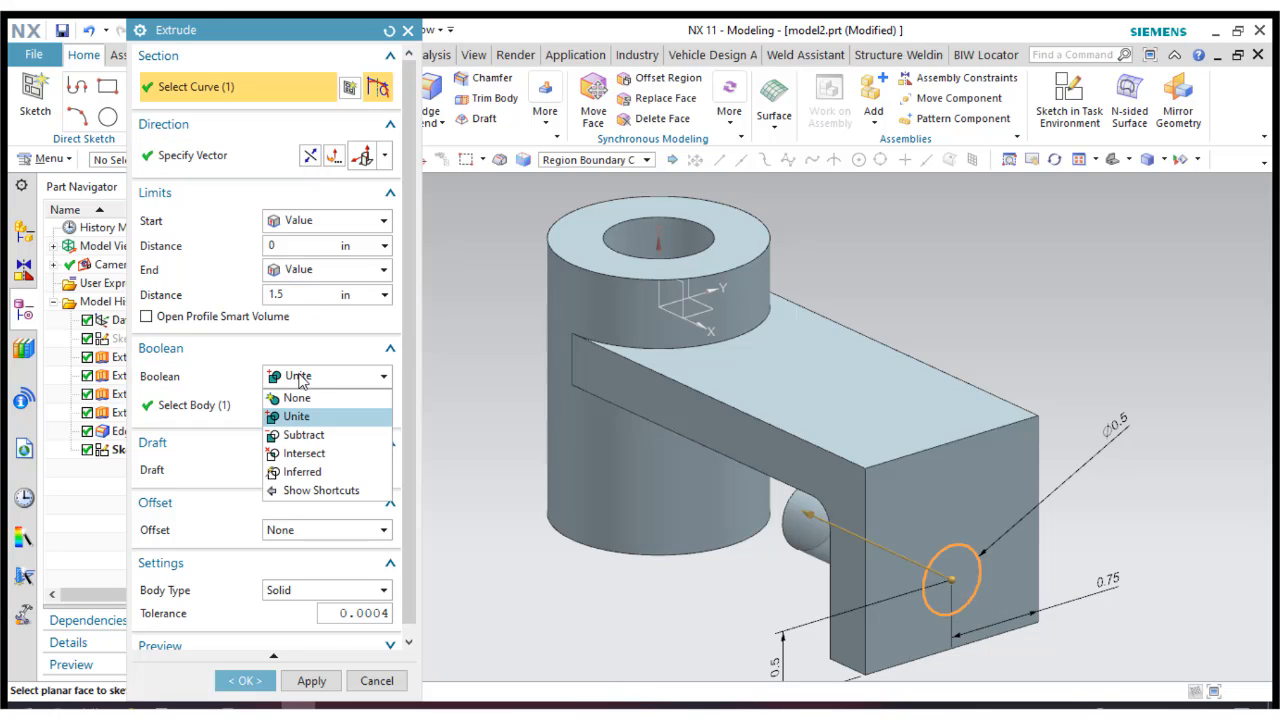
left_click(303, 435)
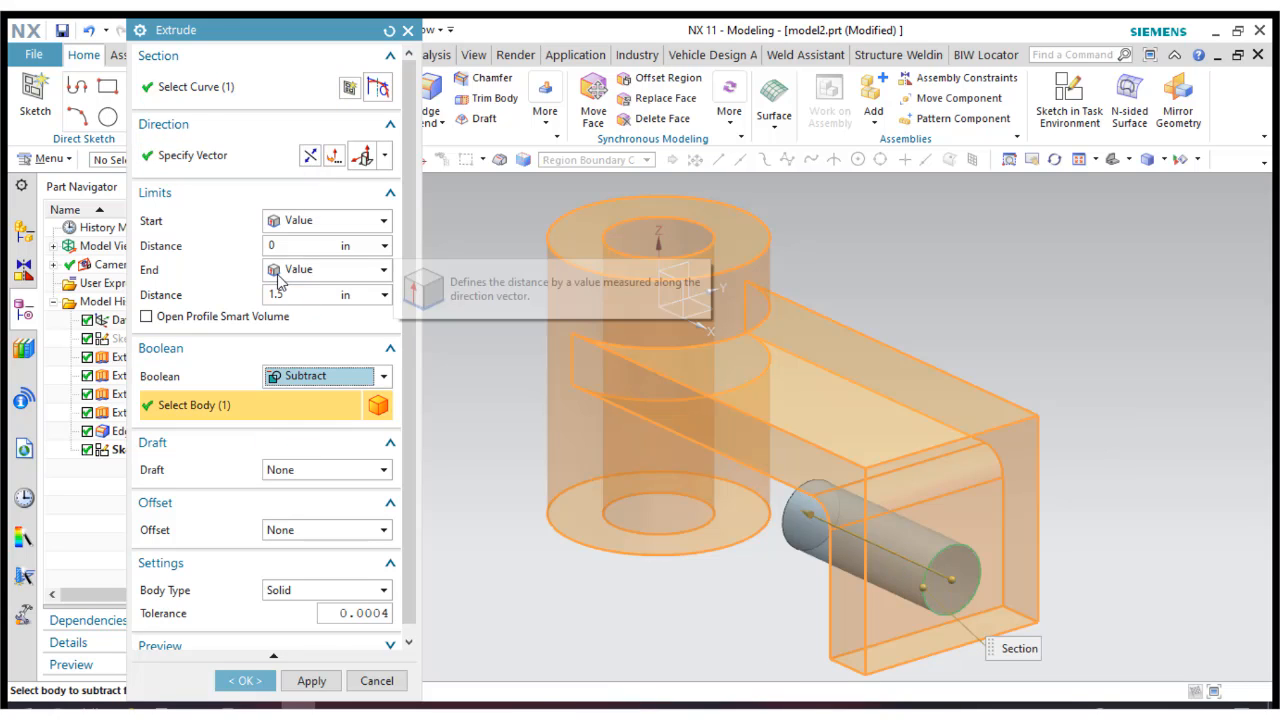
left_click(286, 271)
left_click(308, 330)
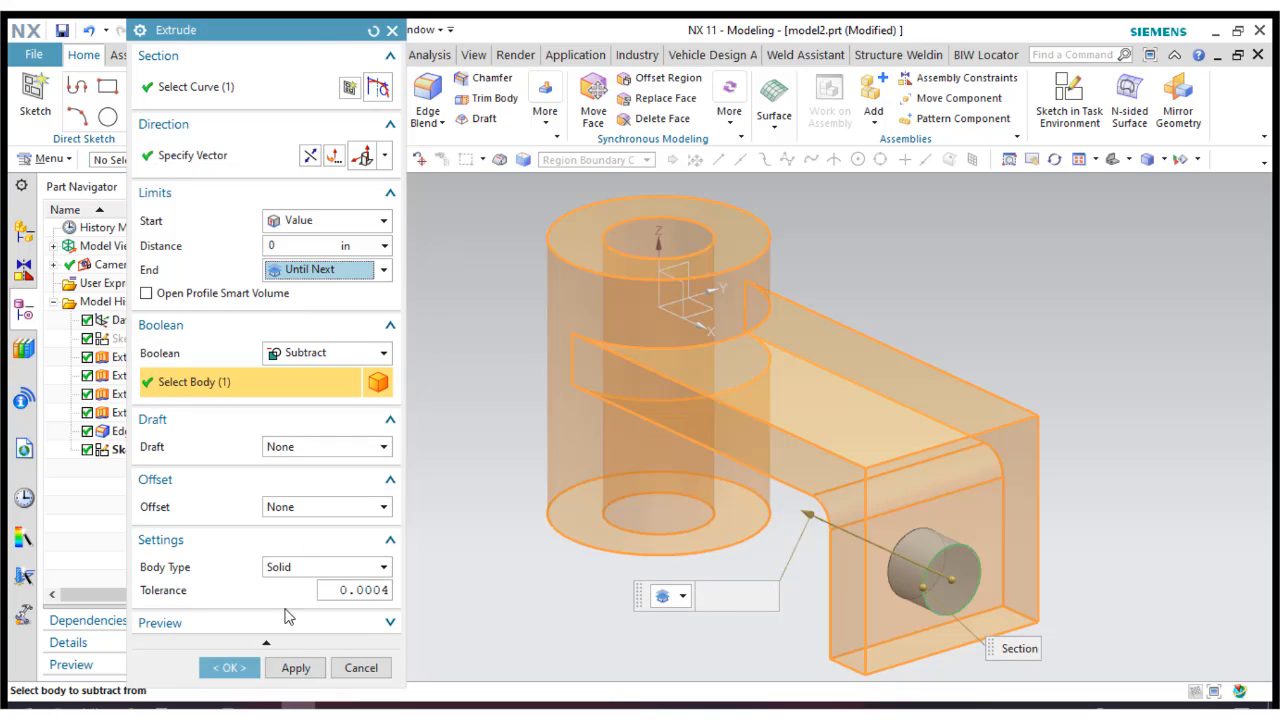
left_click(229, 668)
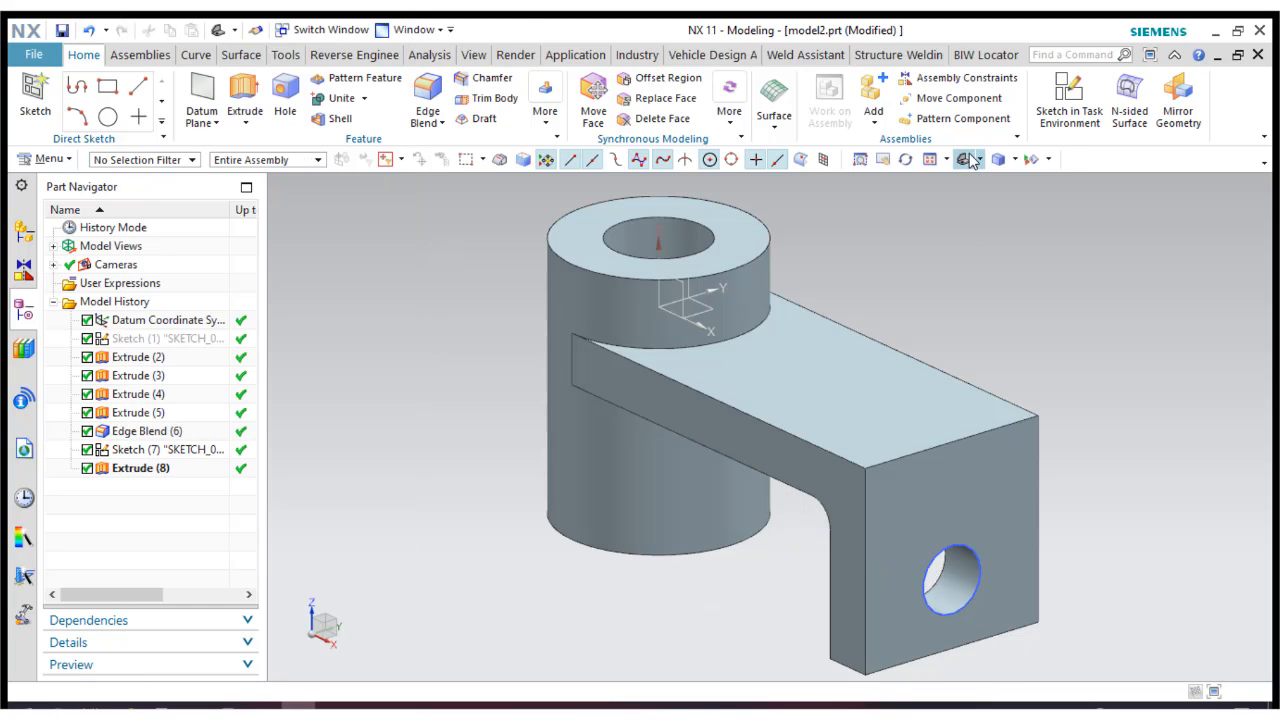
Start a sketch on the top face of the flat arm.
left_click(35, 100)
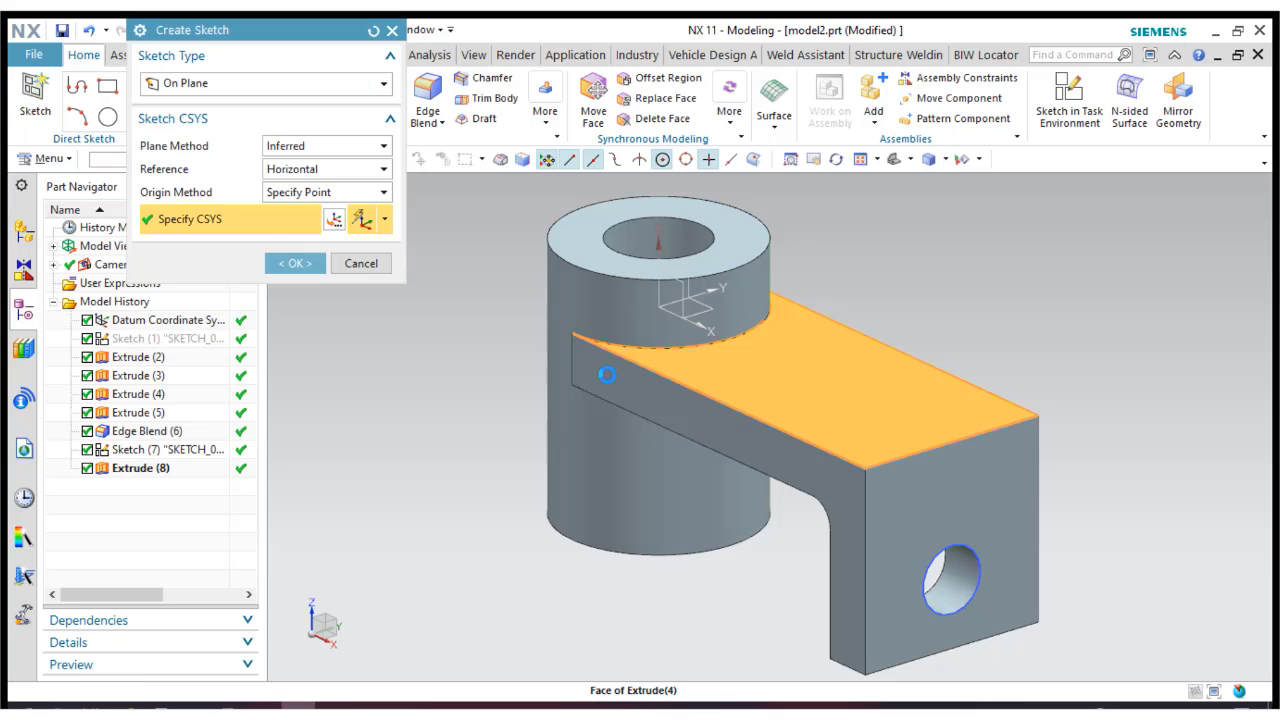
left_click(306, 263)
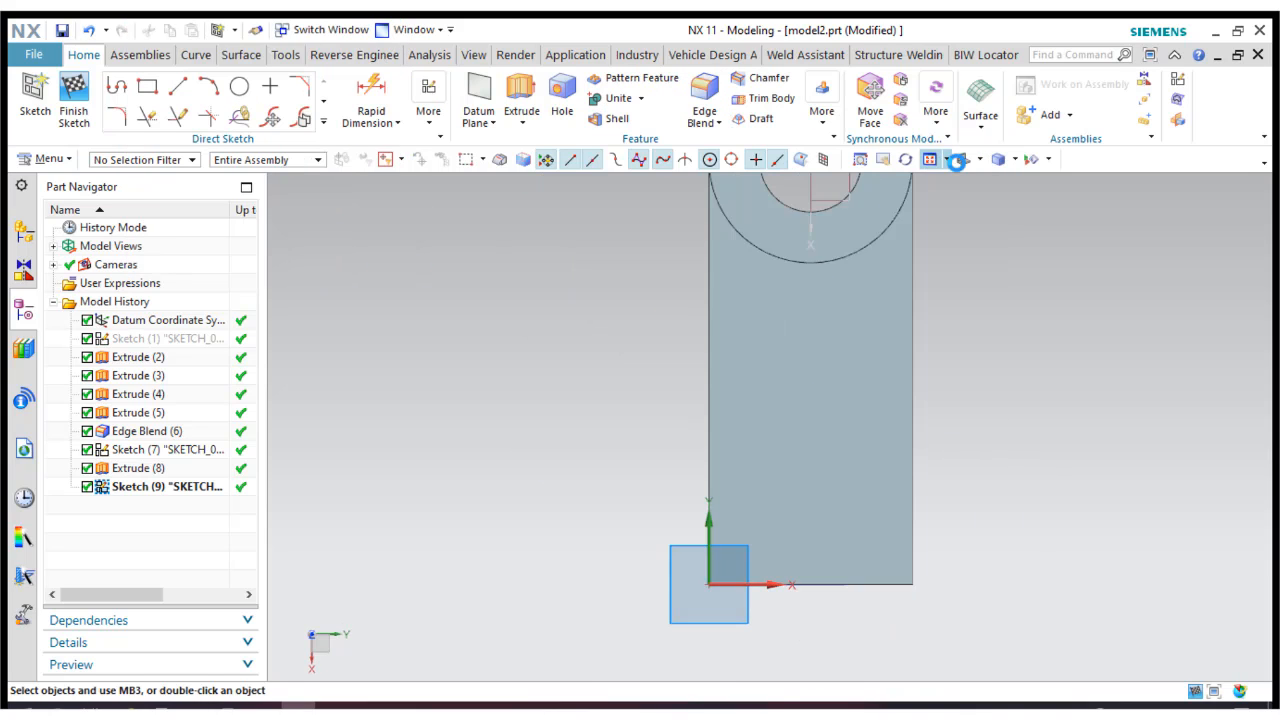
left_click(975, 159)
left_click(1000, 187)
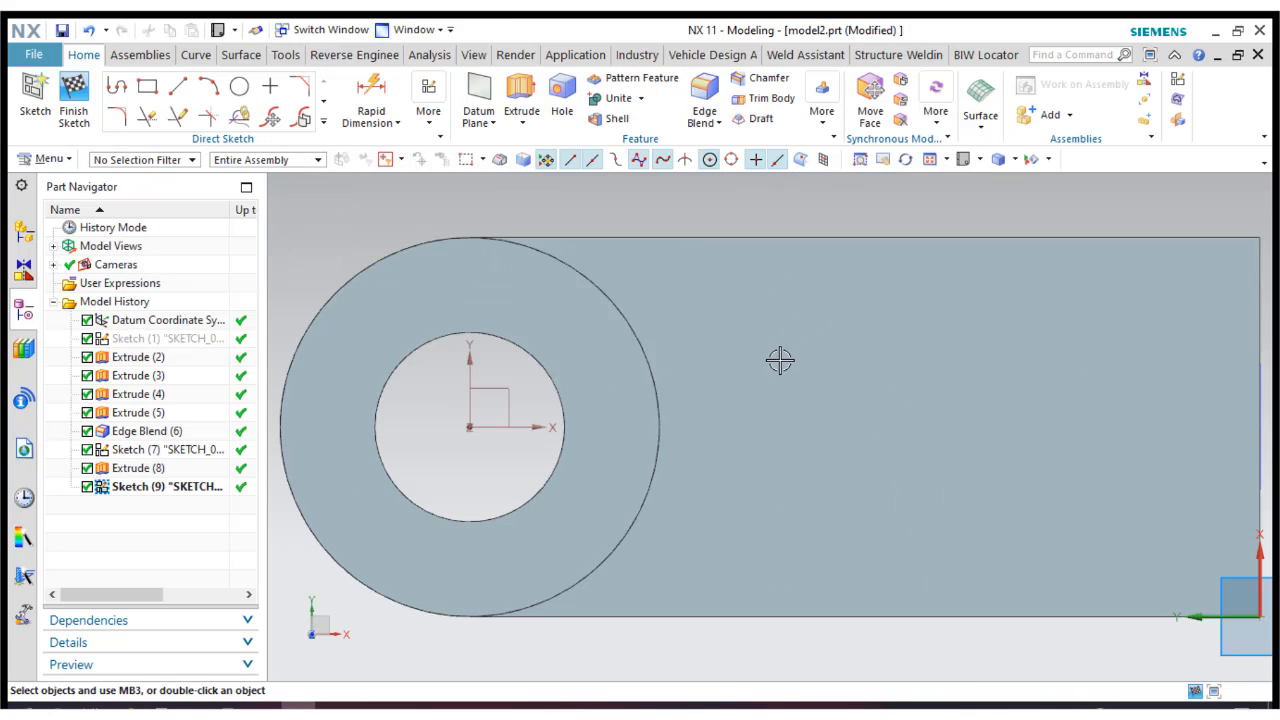
Sketch a circle about 0.64 in in diameter on the arm, about 1.89 in from the cylinder's centre.
left_click(239, 87)
left_click(971, 429)
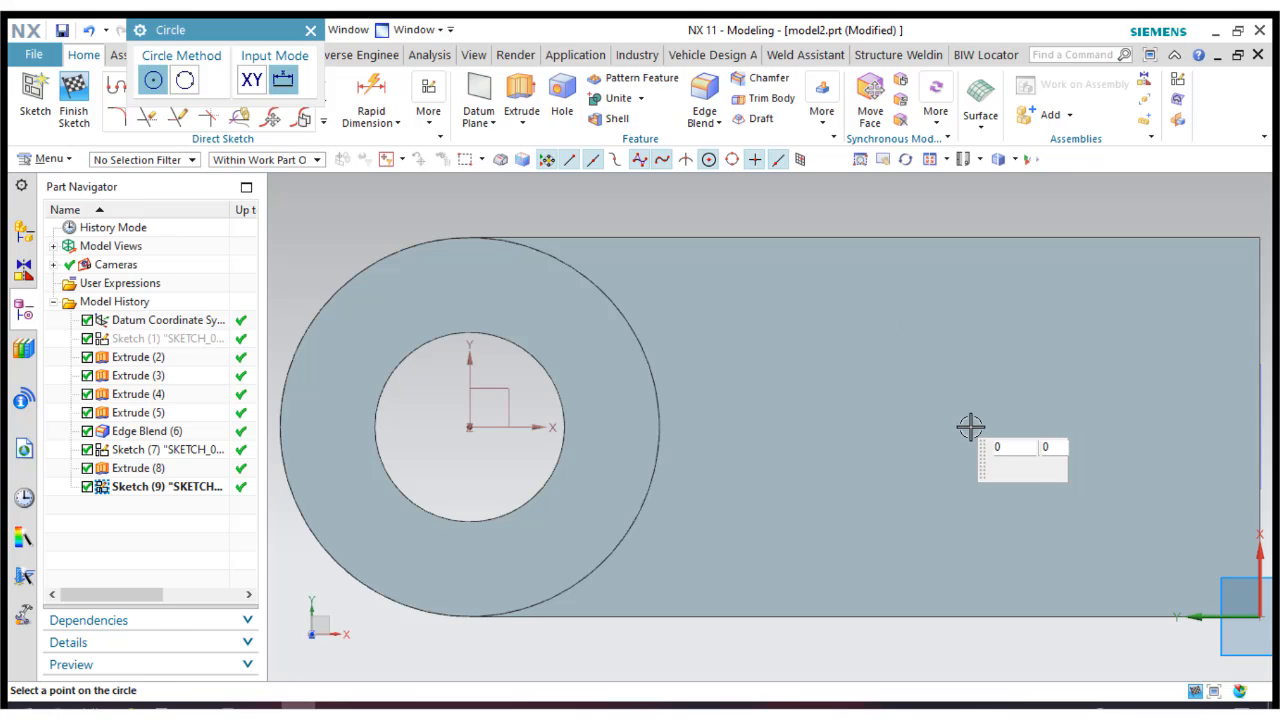
left_click(994, 462)
key("Escape")
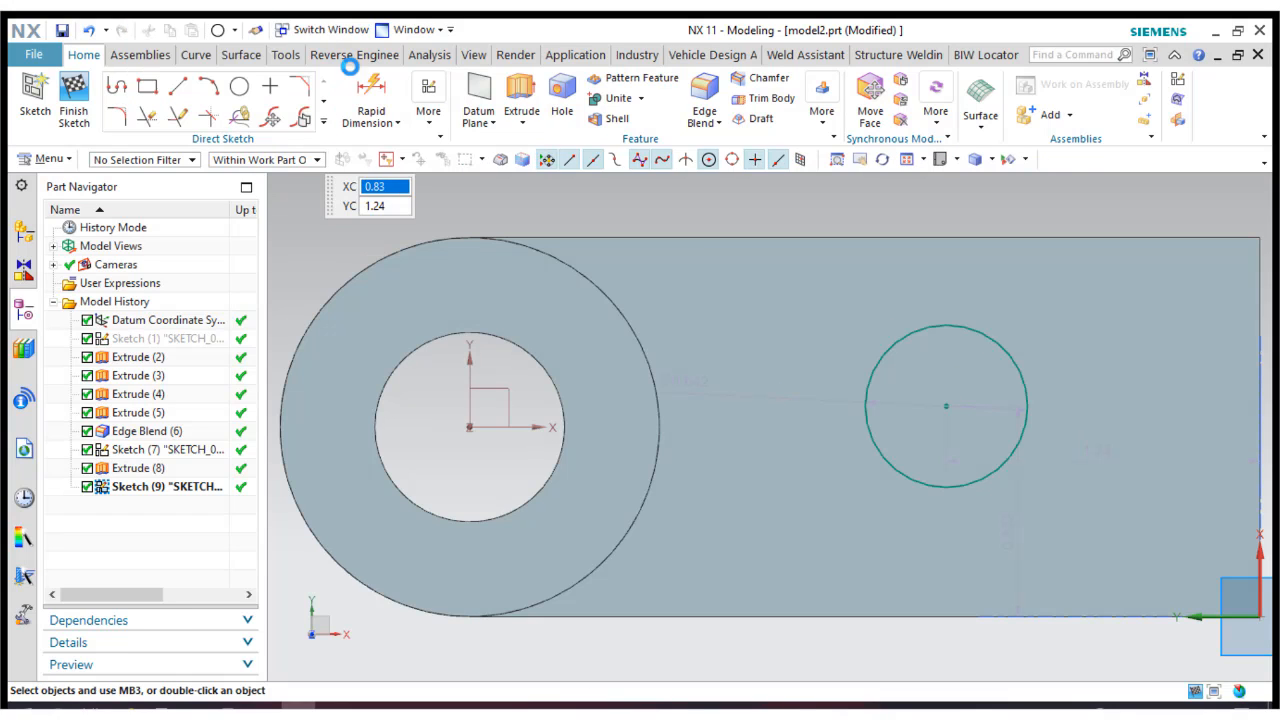
Dimension the horizontal distance from the cylinder's centre to the sketched circle's centre as 2.125 in.
left_click(366, 88)
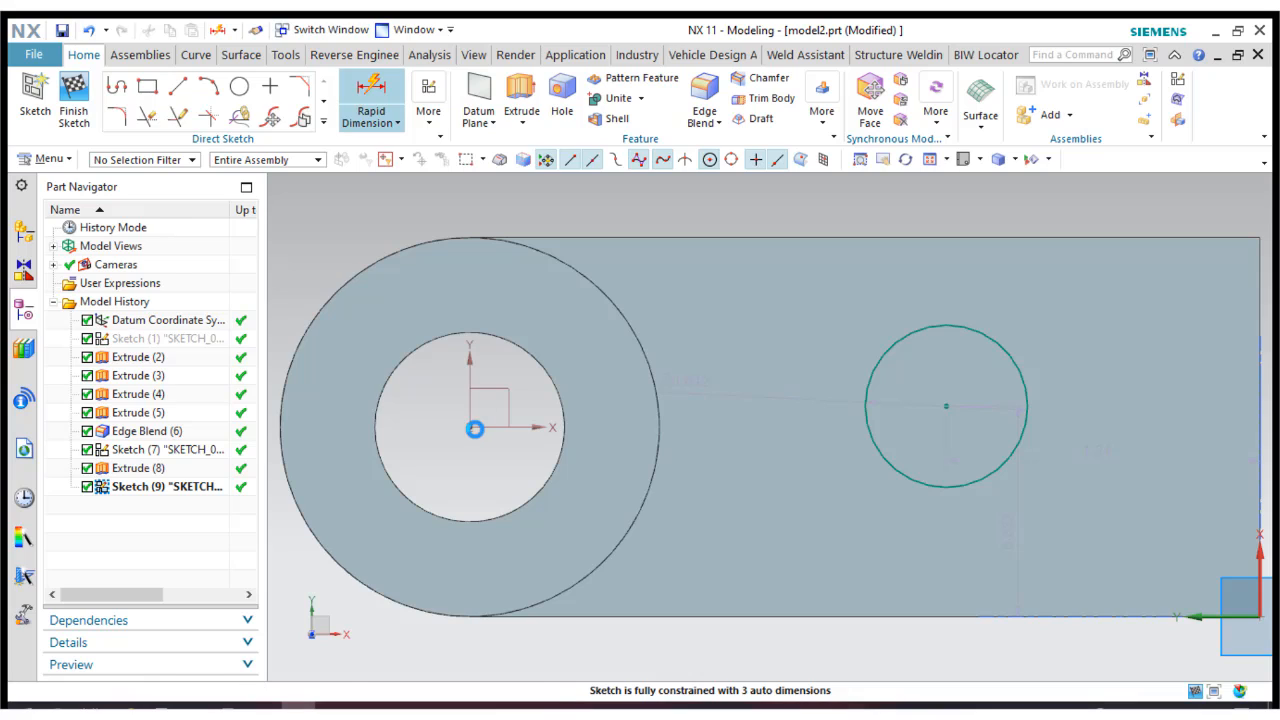
key("d")
left_click(470, 427)
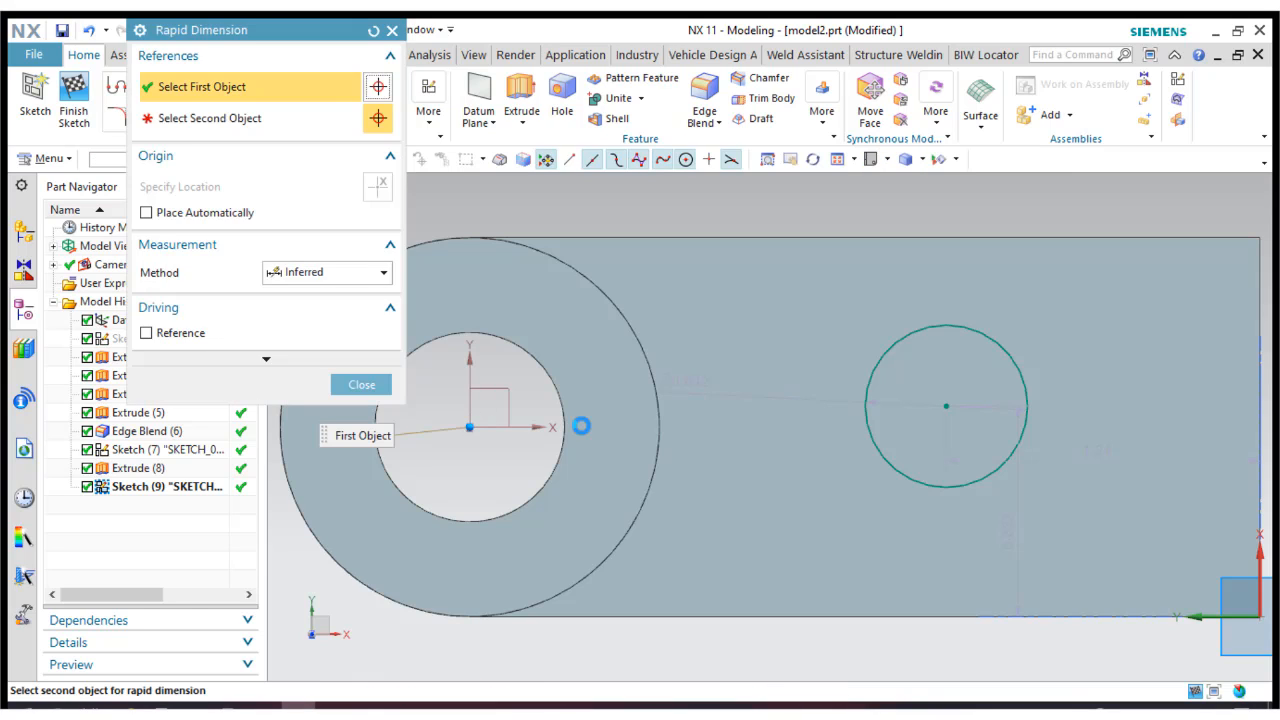
left_click(940, 405)
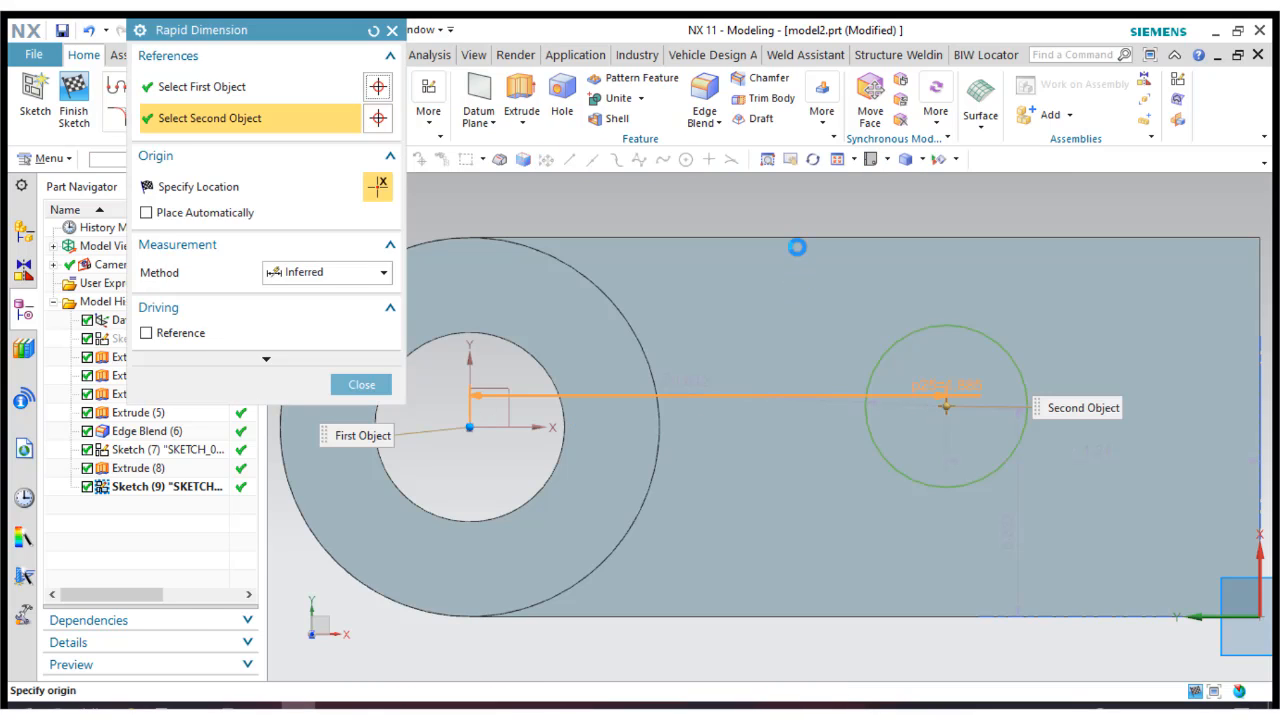
left_click(680, 199)
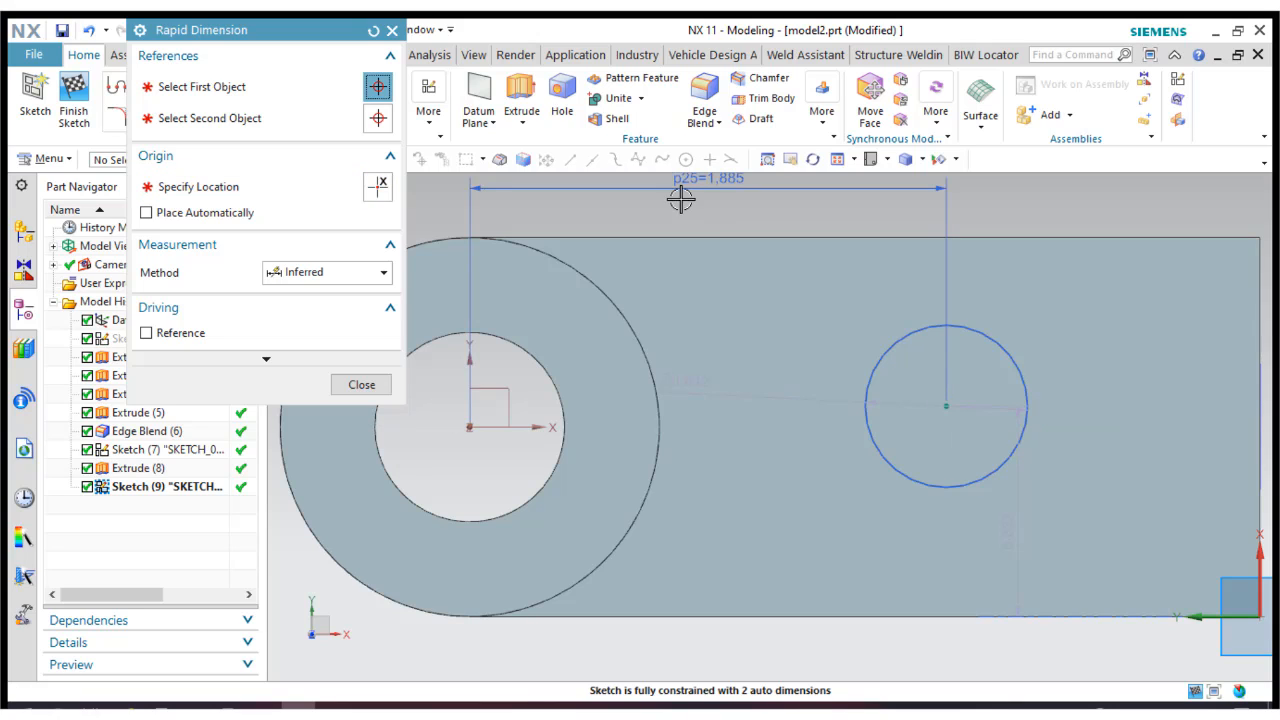
type("2.125")
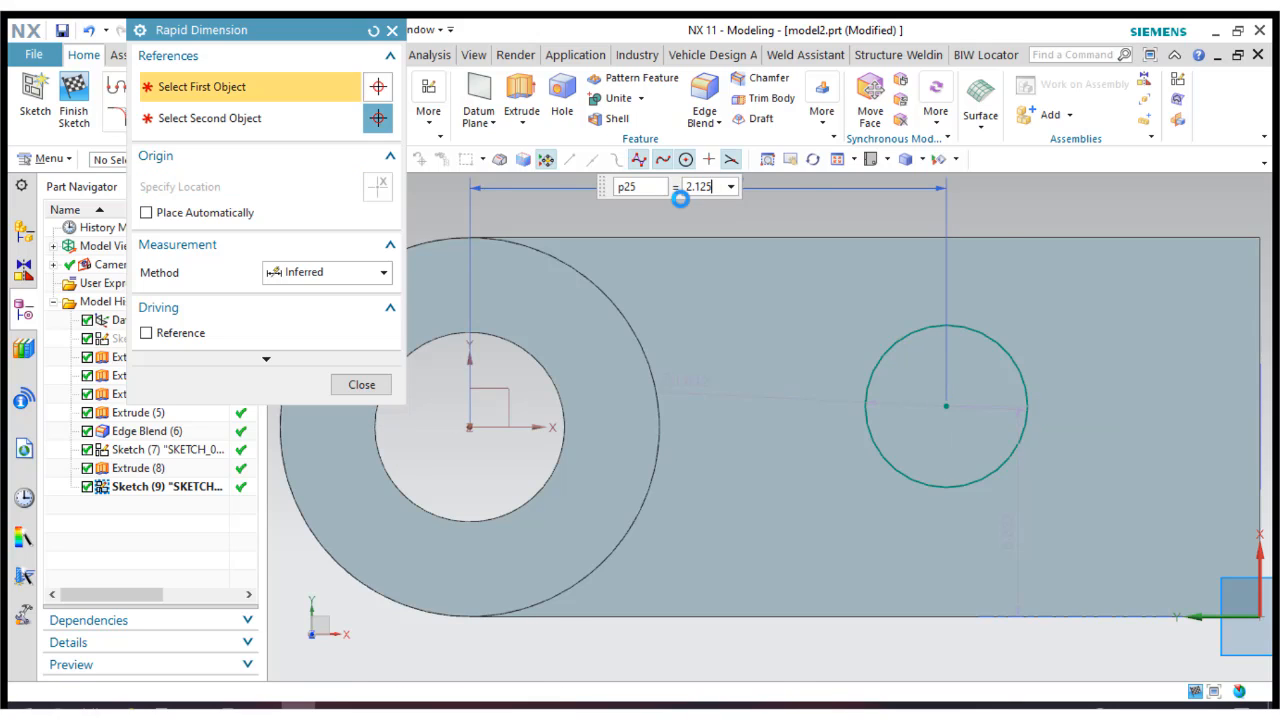
key("Return")
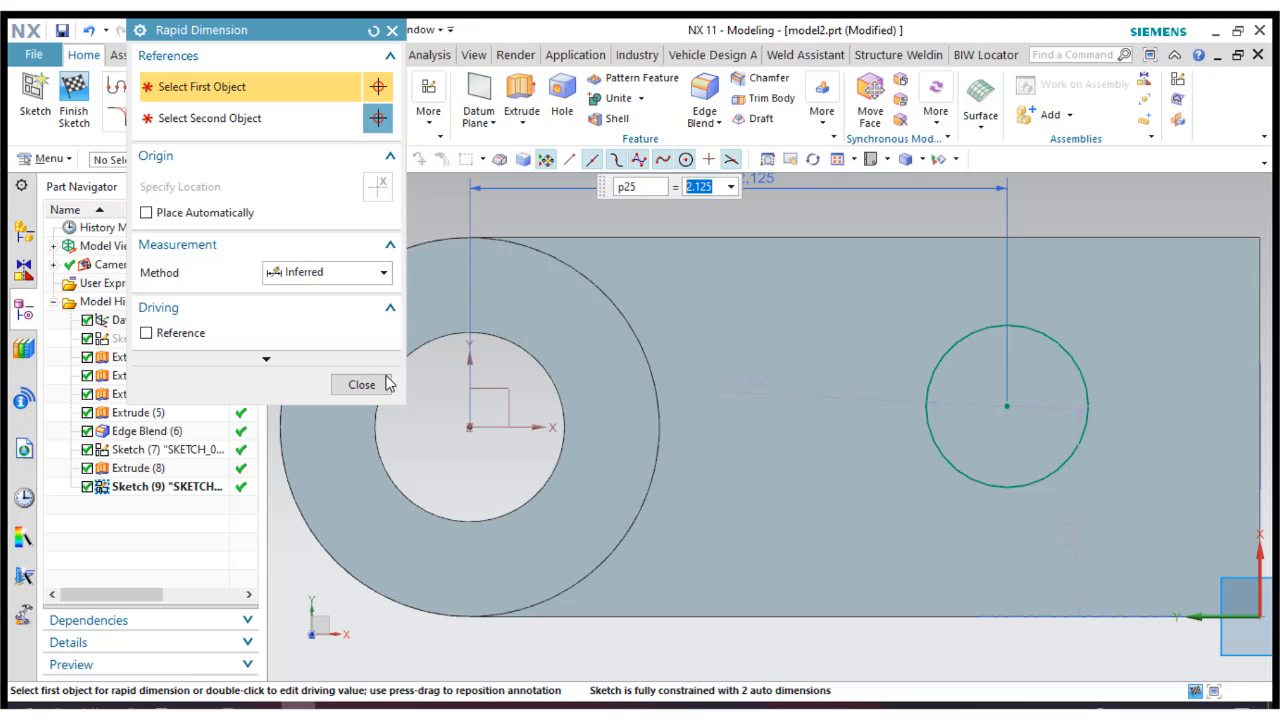
left_click(362, 386)
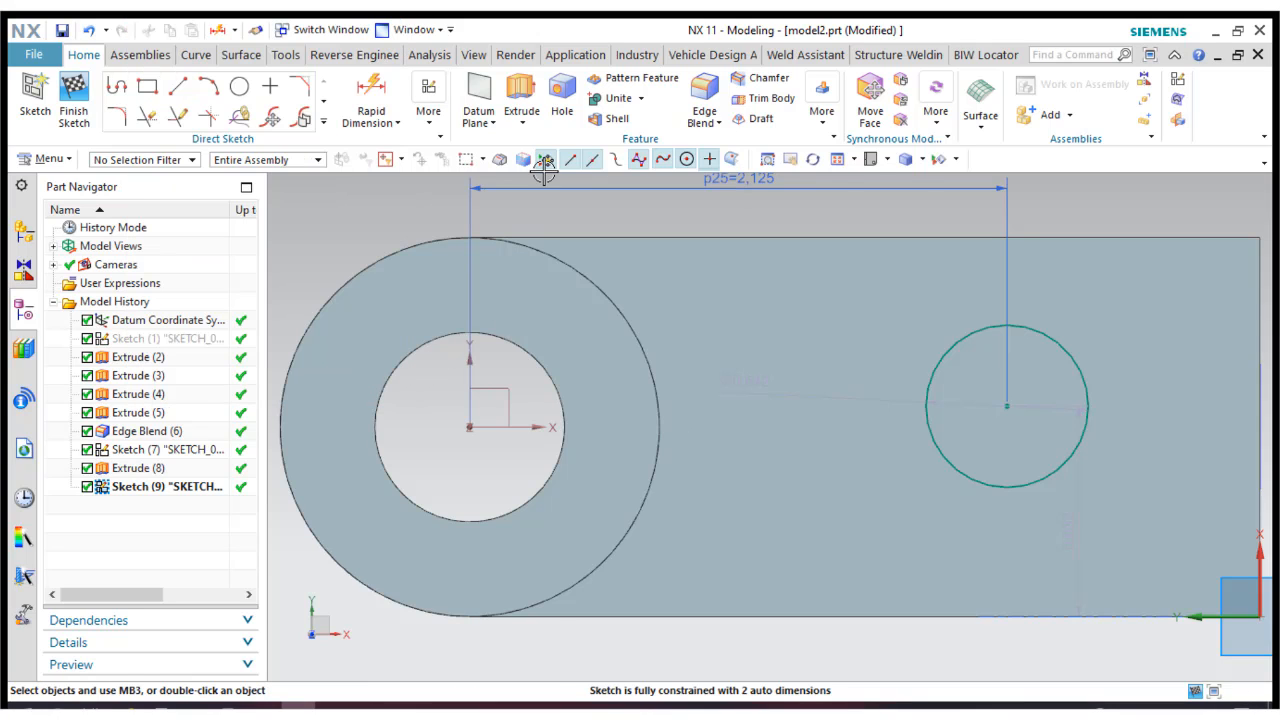
Dimension the diameter of the circle on the arm as 0.5 in.
key("d")
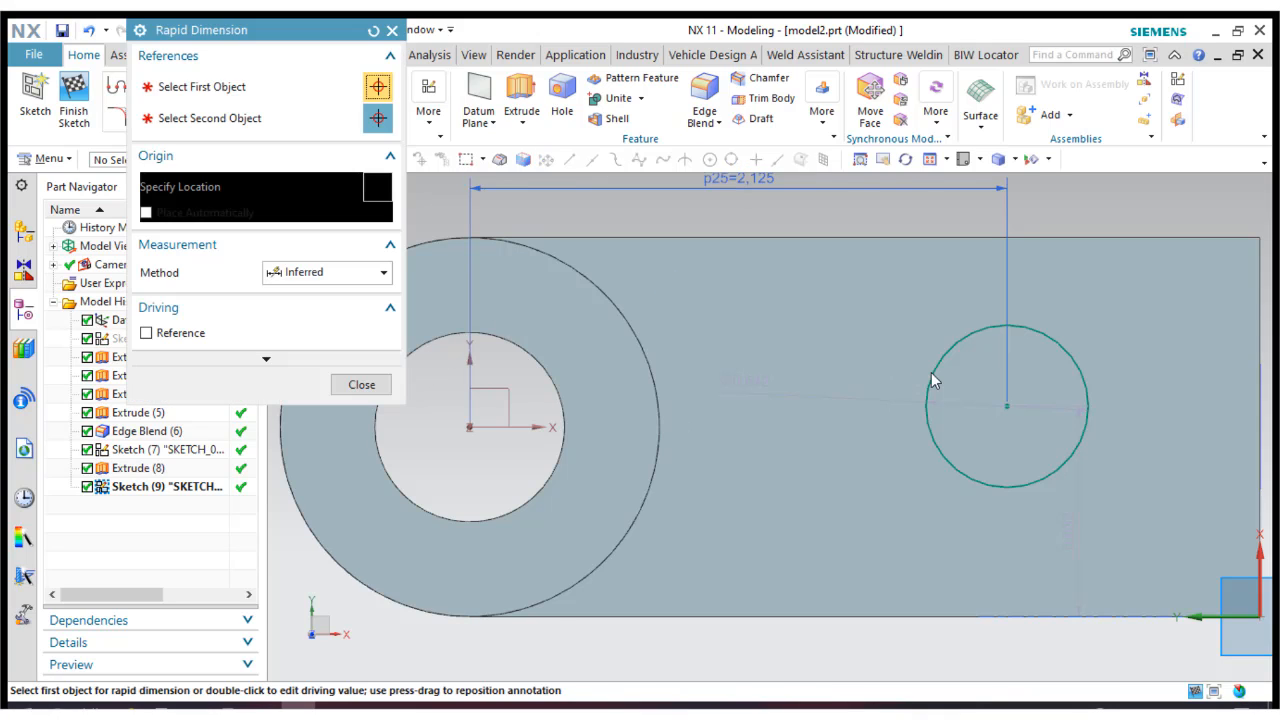
left_click(925, 372)
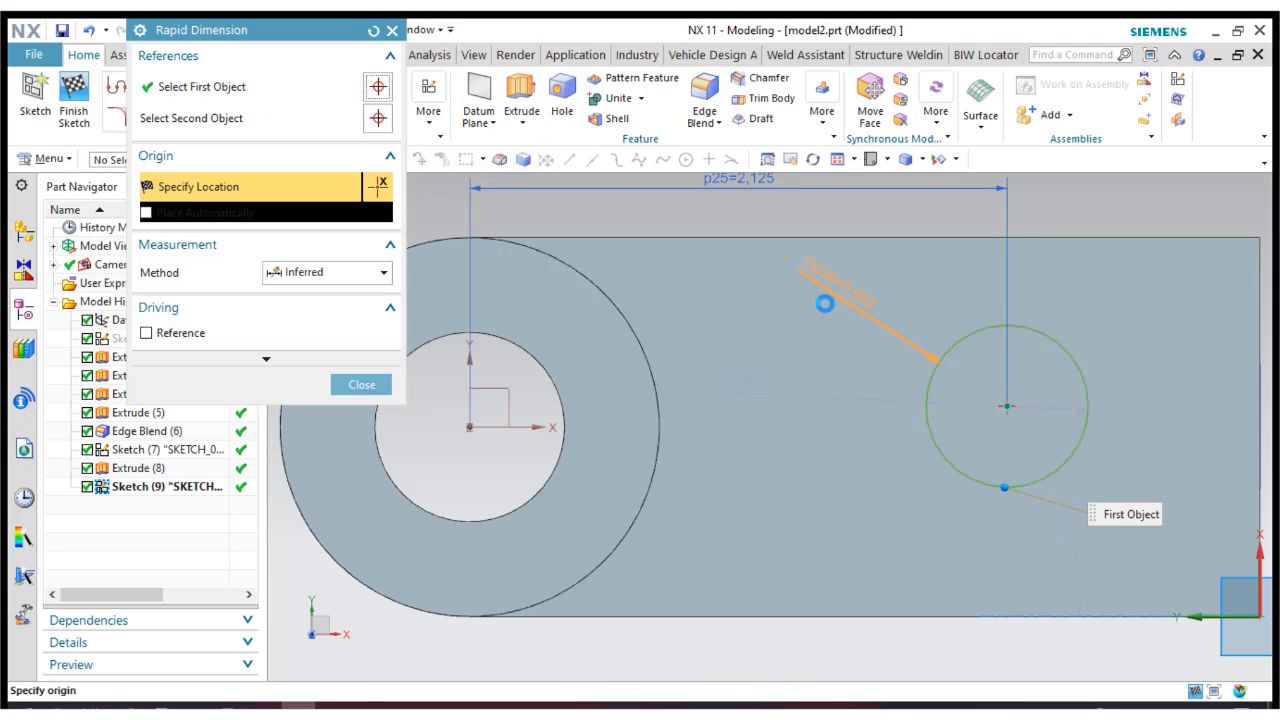
left_click(824, 303)
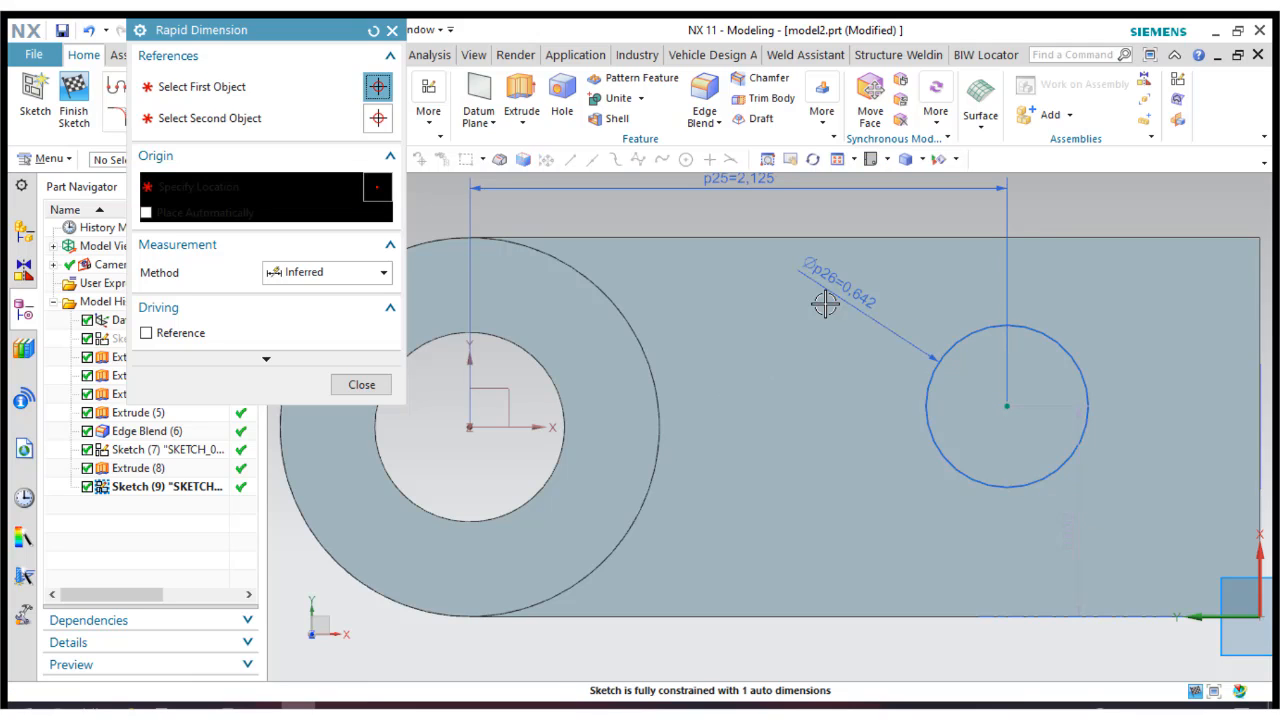
type(".5")
key("Return")
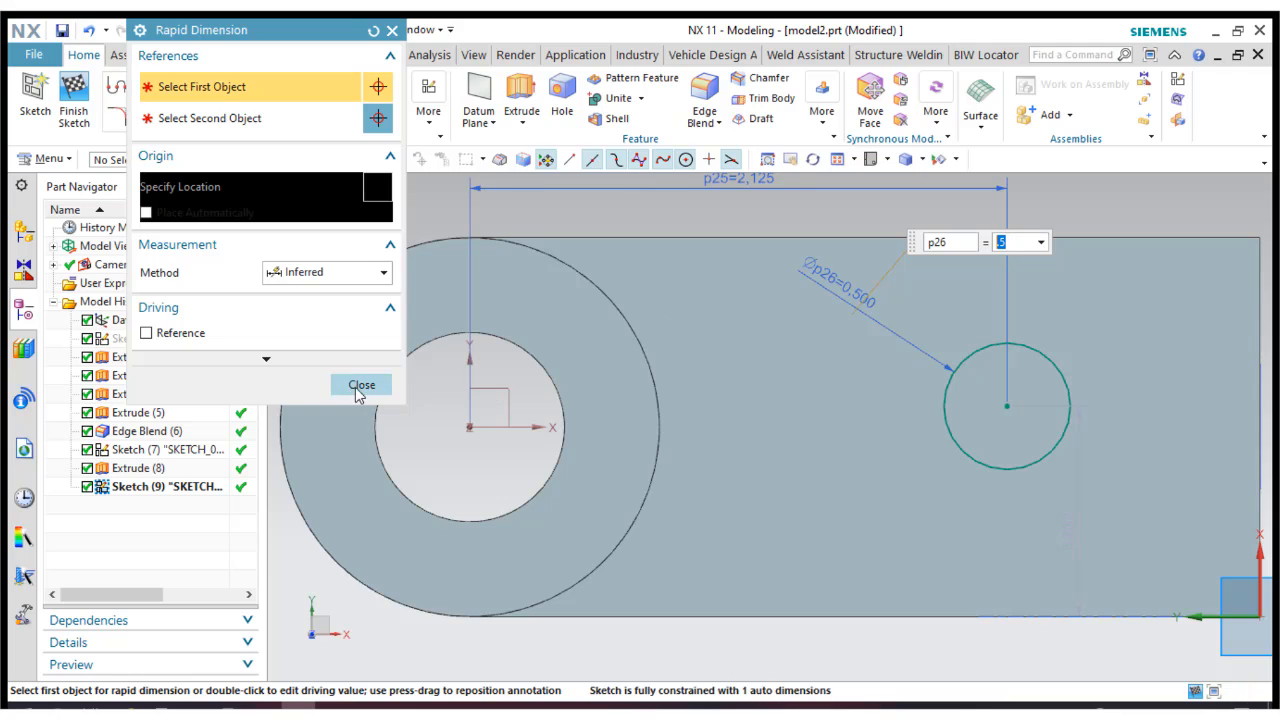
left_click(361, 385)
Dimension the circle centre's distance from the arm's long edge on the +Y side as 0.75 in and finish the sketch.
left_click(373, 93)
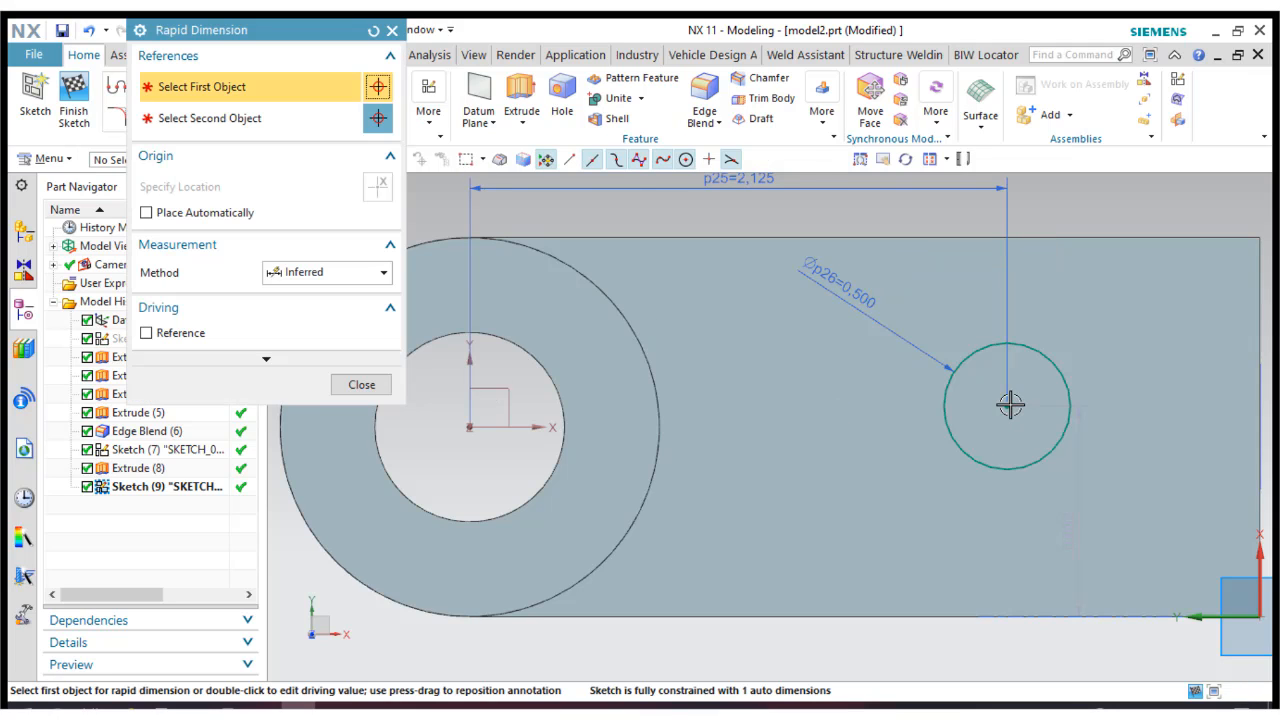
left_click(1085, 268)
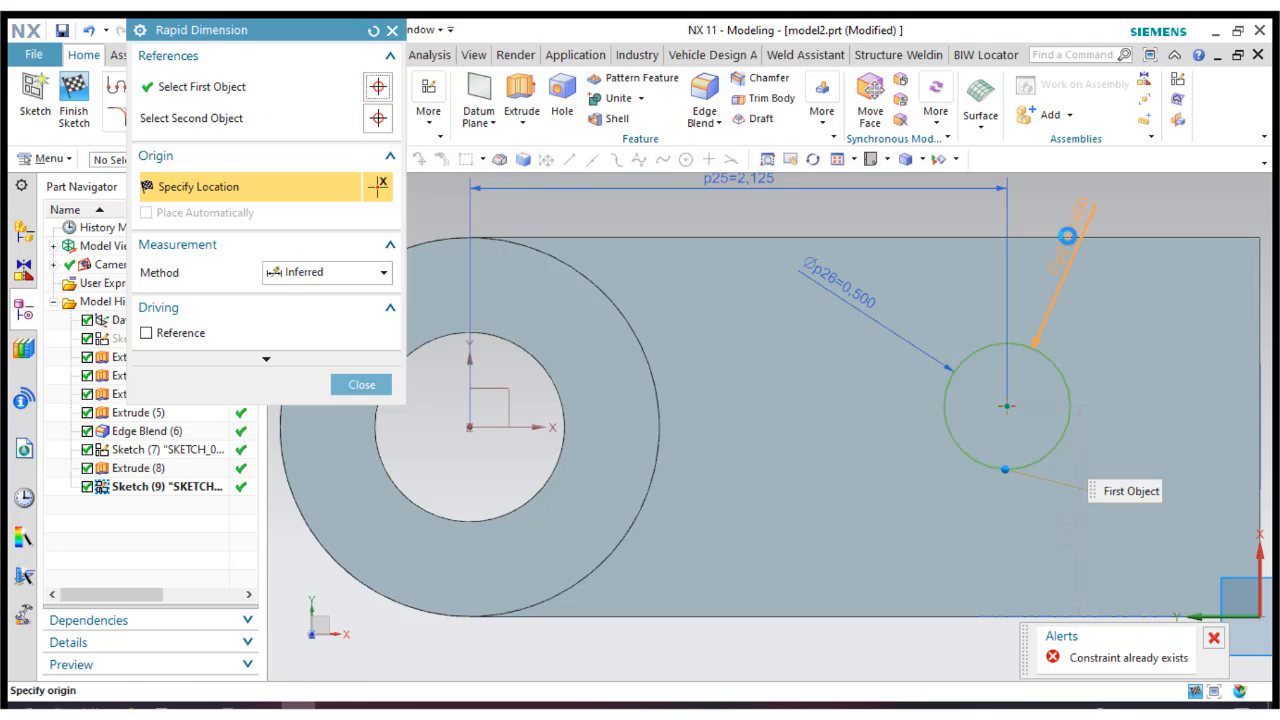
left_click(1063, 237)
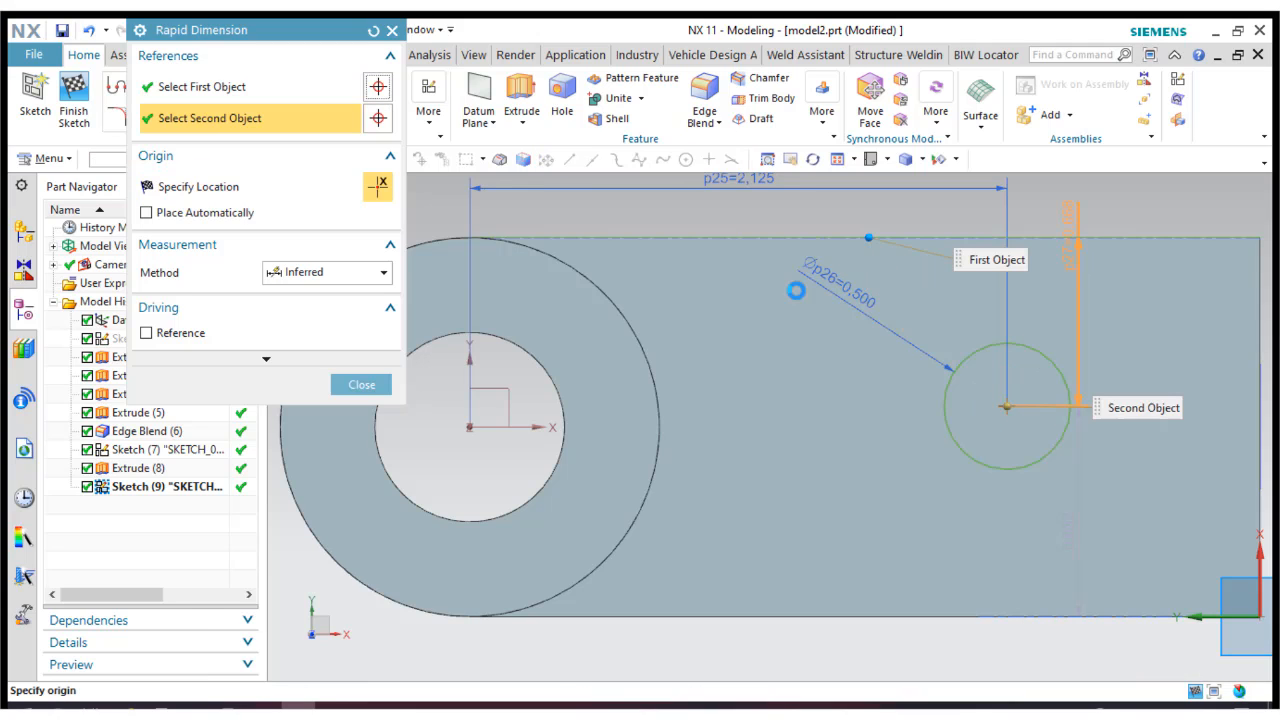
left_click(772, 350)
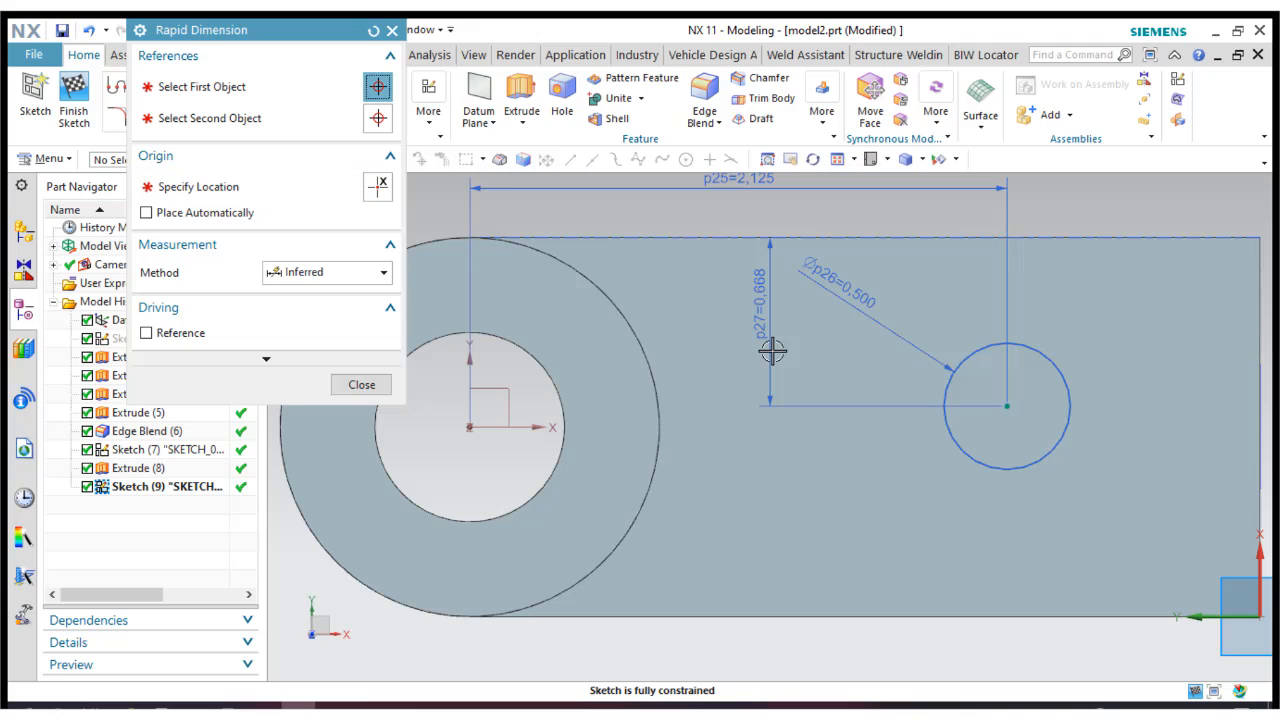
double_click(772, 350)
type(".75")
key("Return")
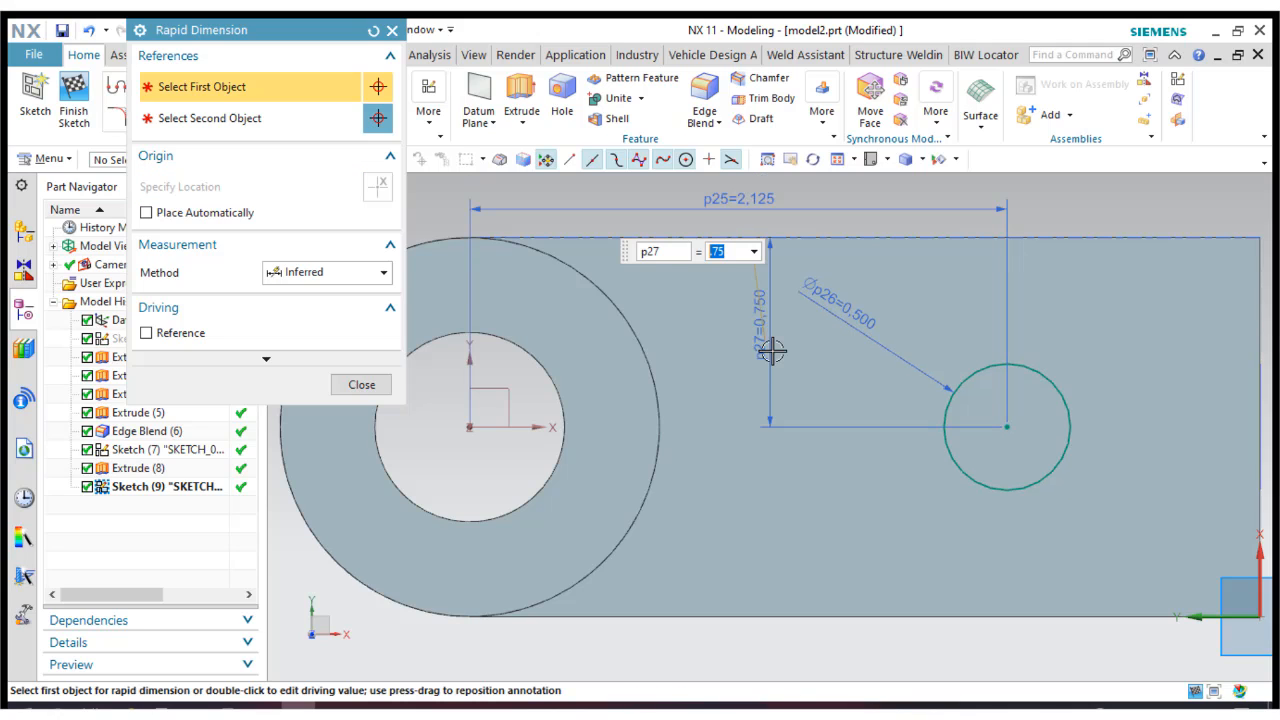
left_click(362, 385)
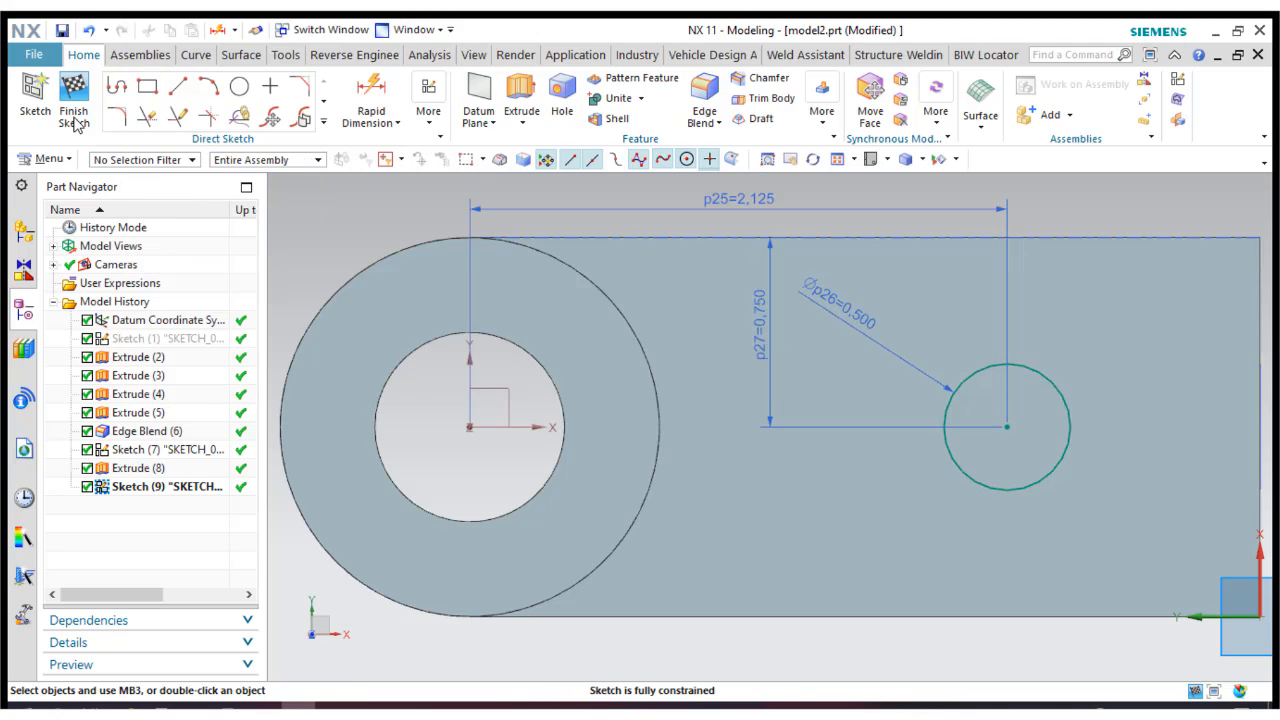
left_click(74, 117)
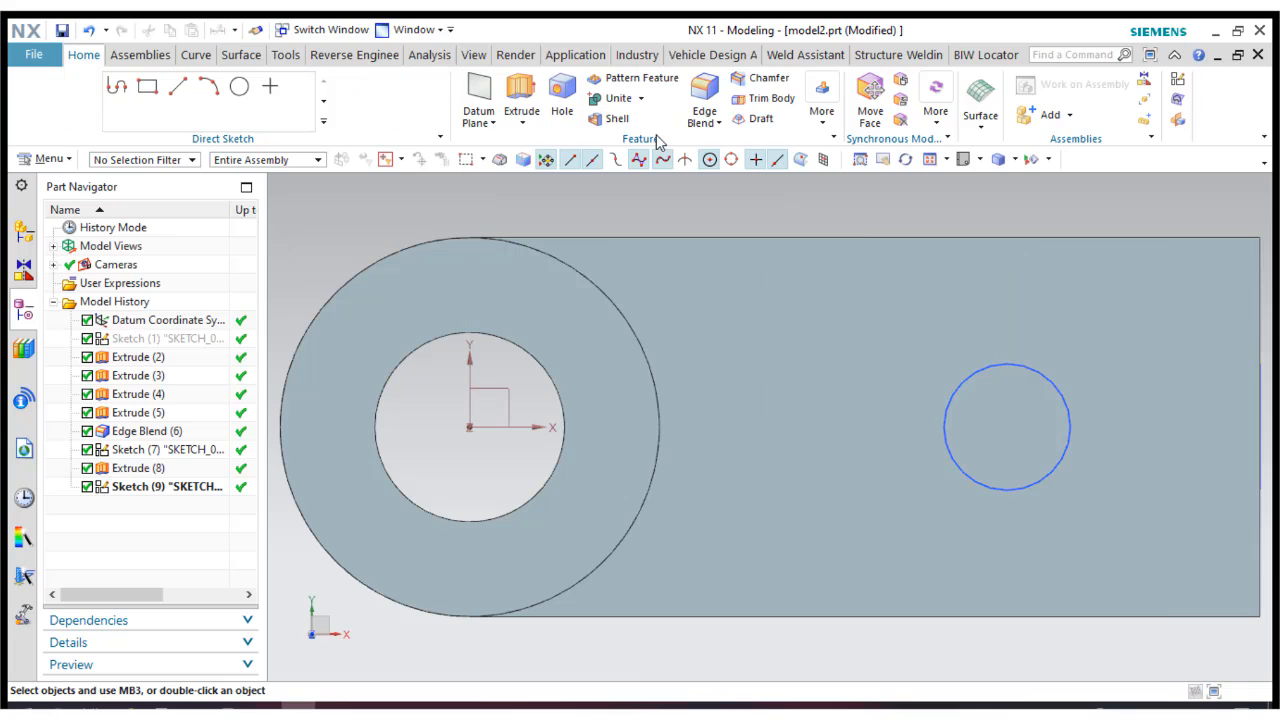
Extrude the circle downward through the arm with the end limit Through All, subtracting it from the body.
left_click(980, 160)
left_click(971, 180)
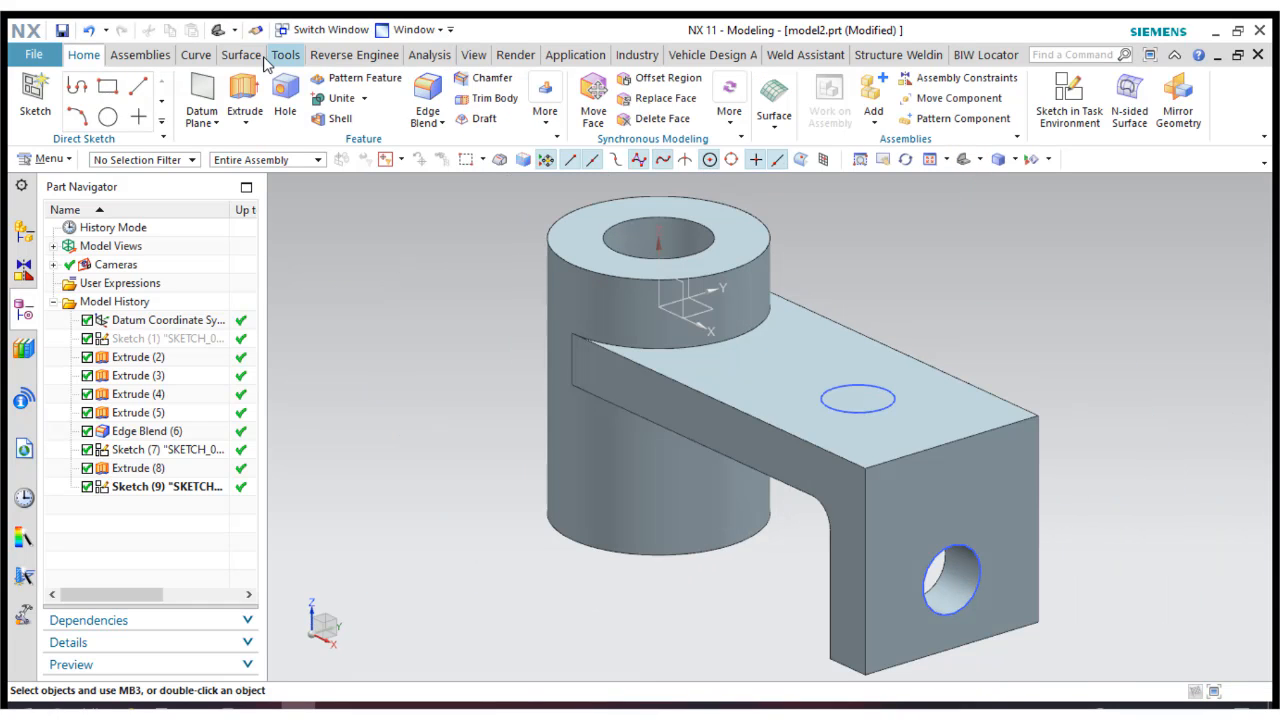
left_click(244, 95)
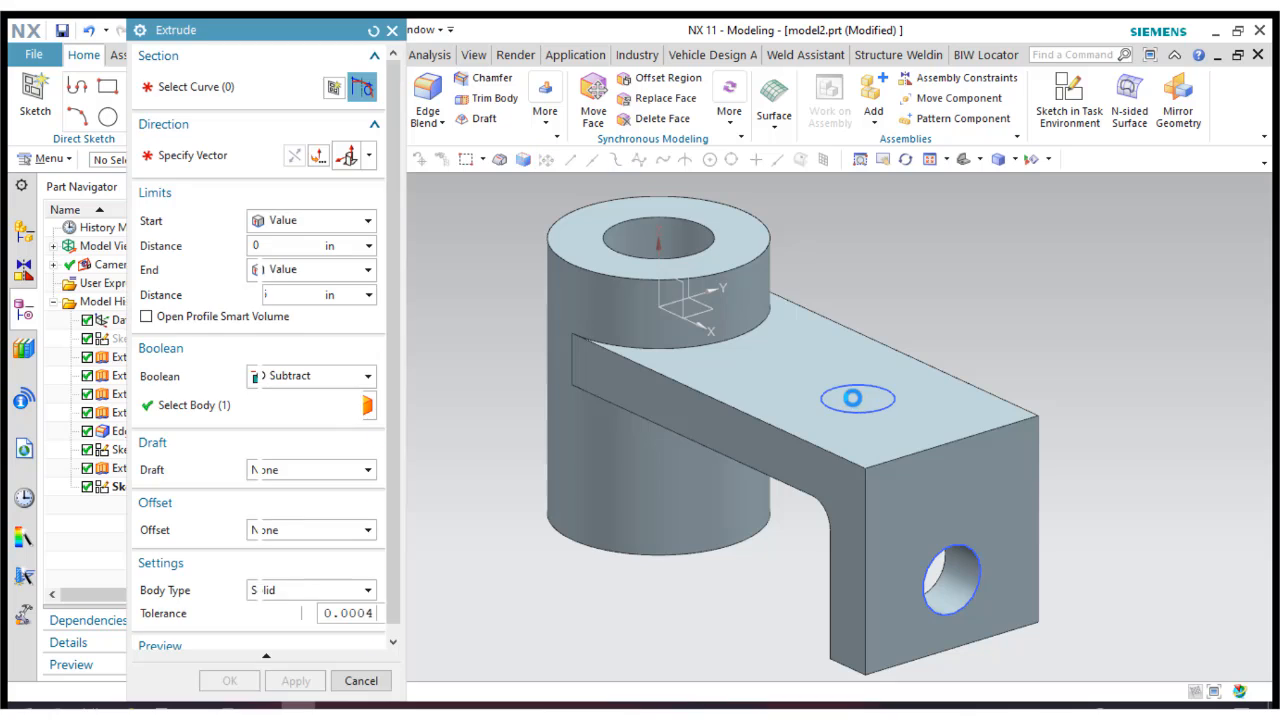
left_click(848, 399)
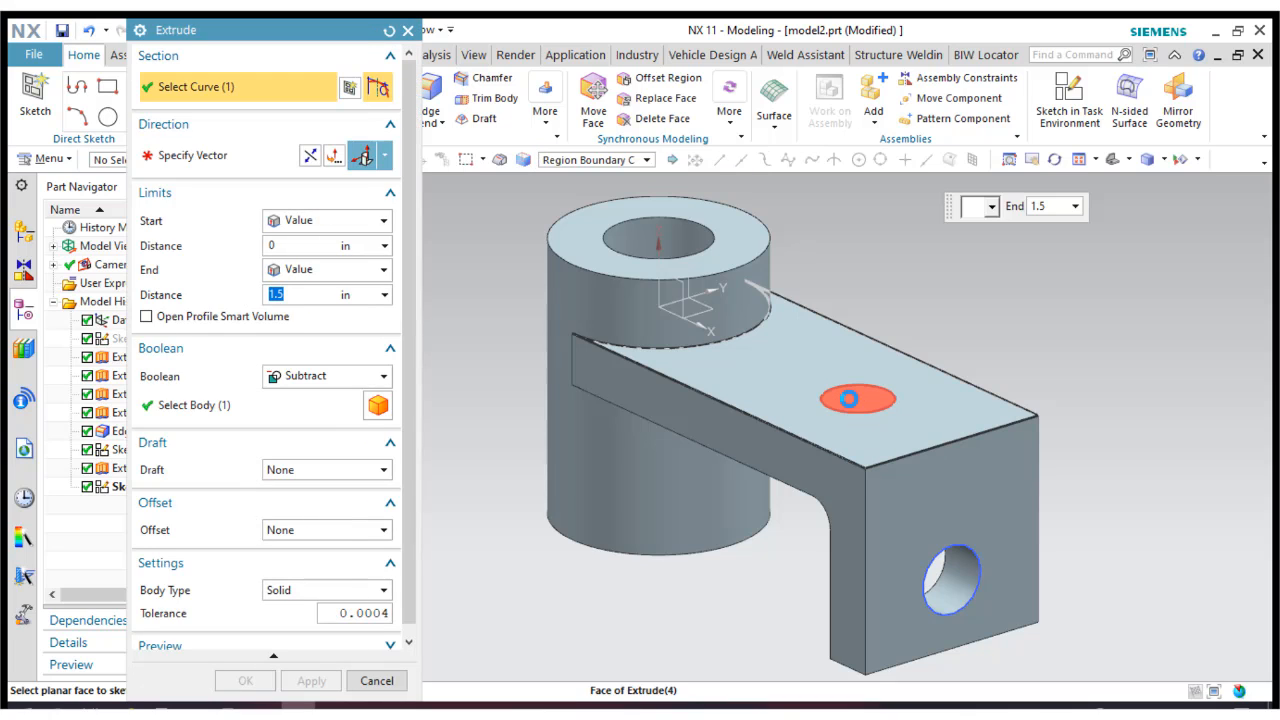
left_click(314, 157)
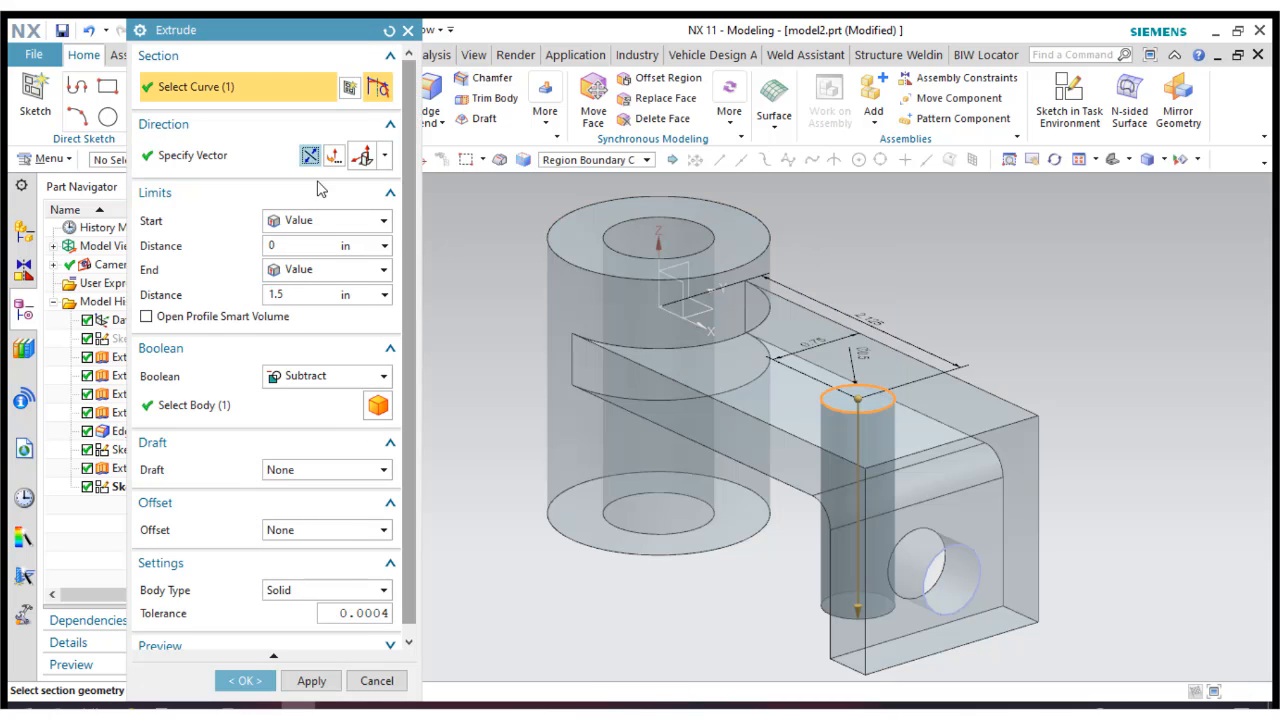
left_click(310, 277)
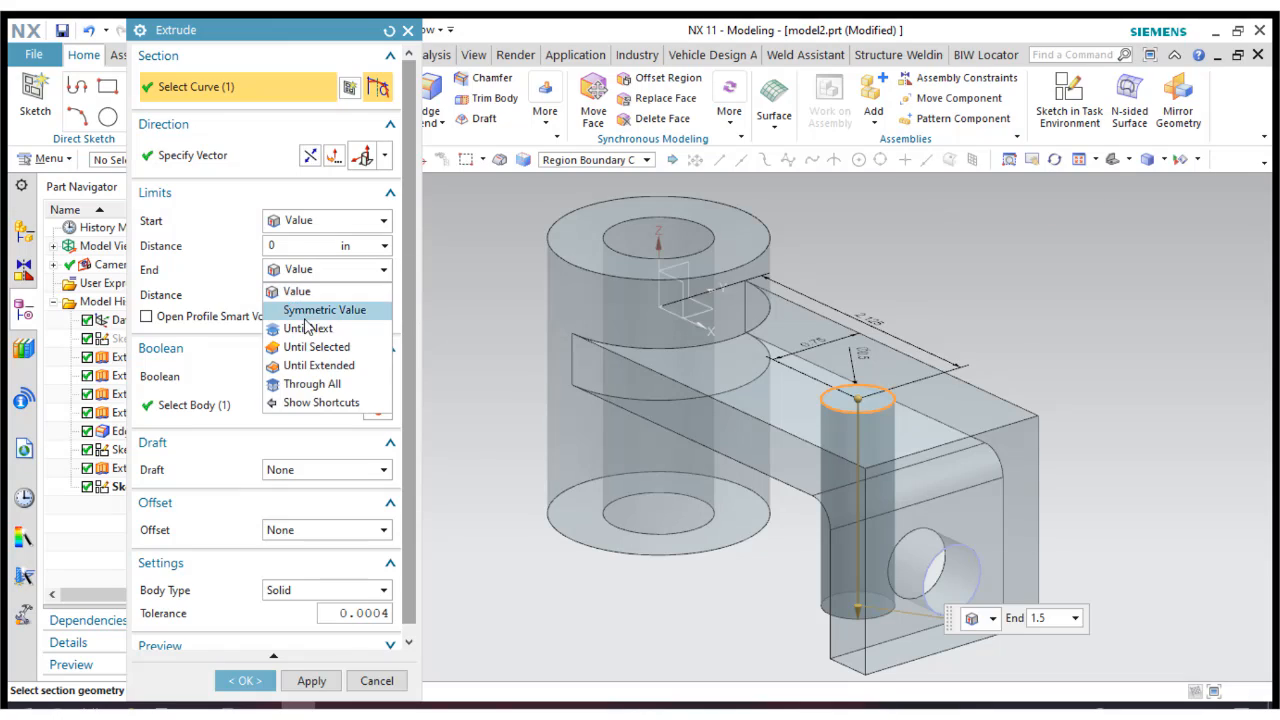
left_click(314, 390)
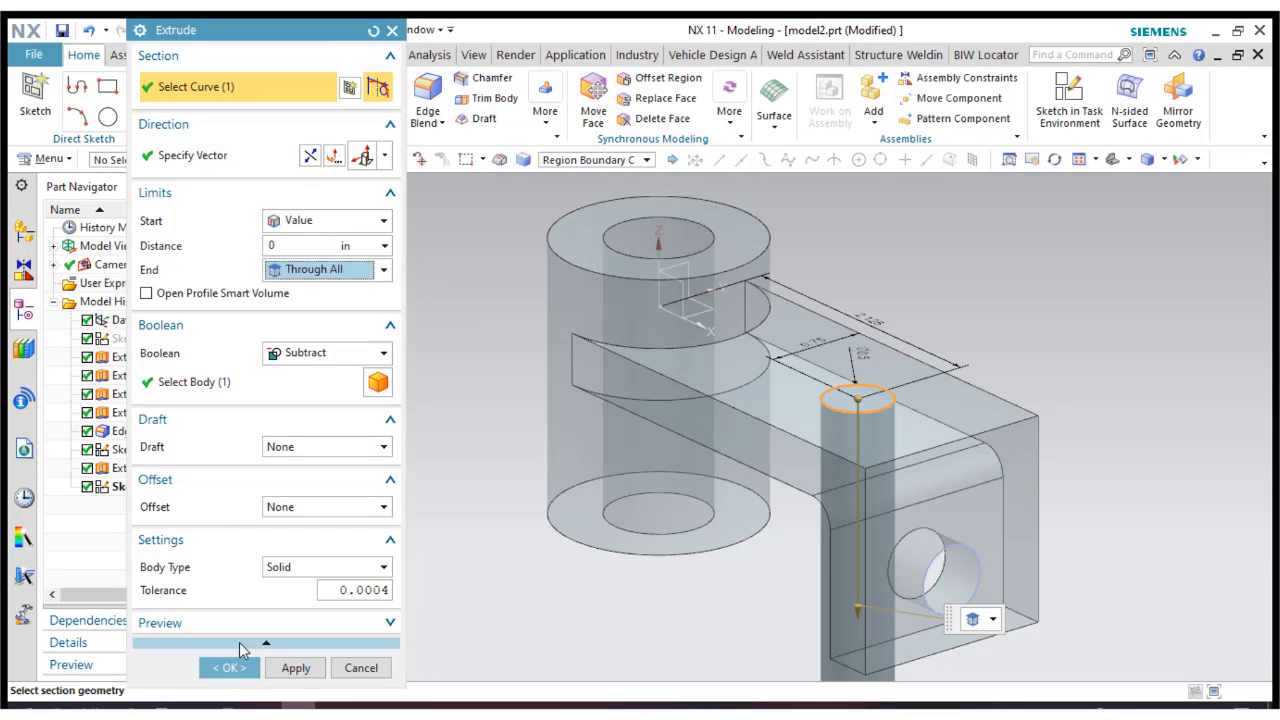
left_click(229, 668)
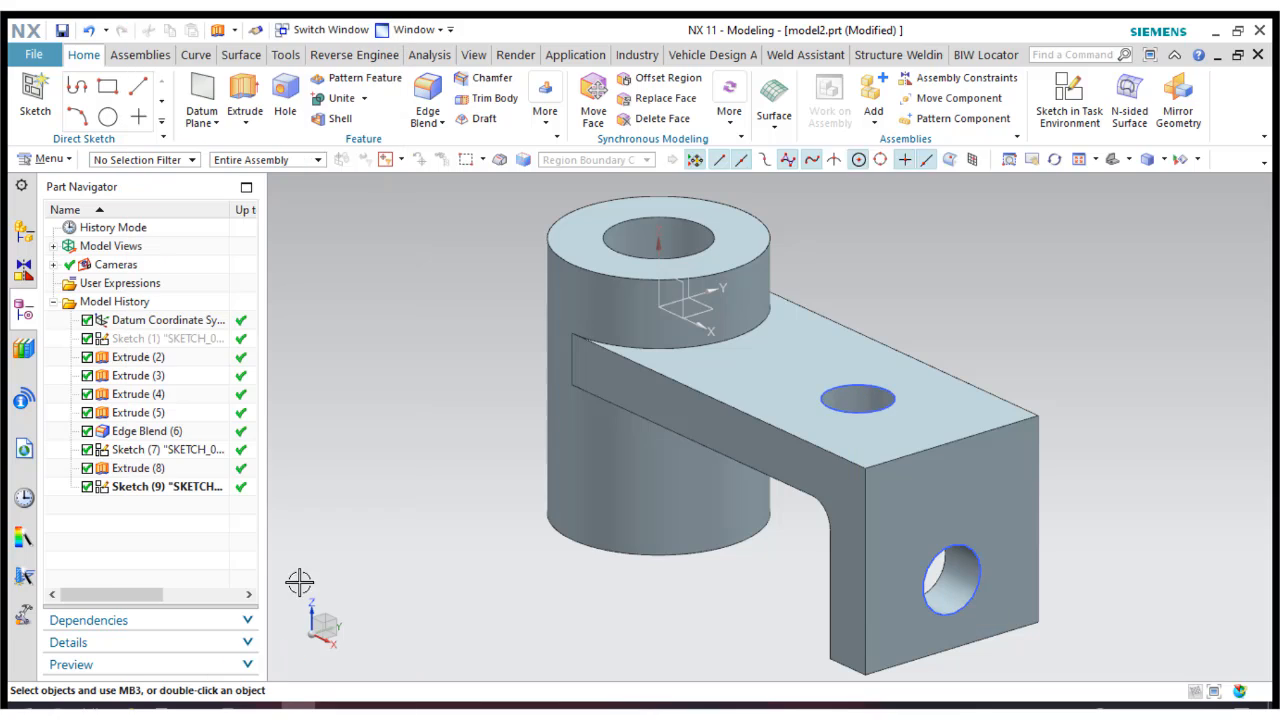
Hide the two hole sketches, Sketch (7) and Sketch (9).
right_click(150, 452)
left_click(223, 35)
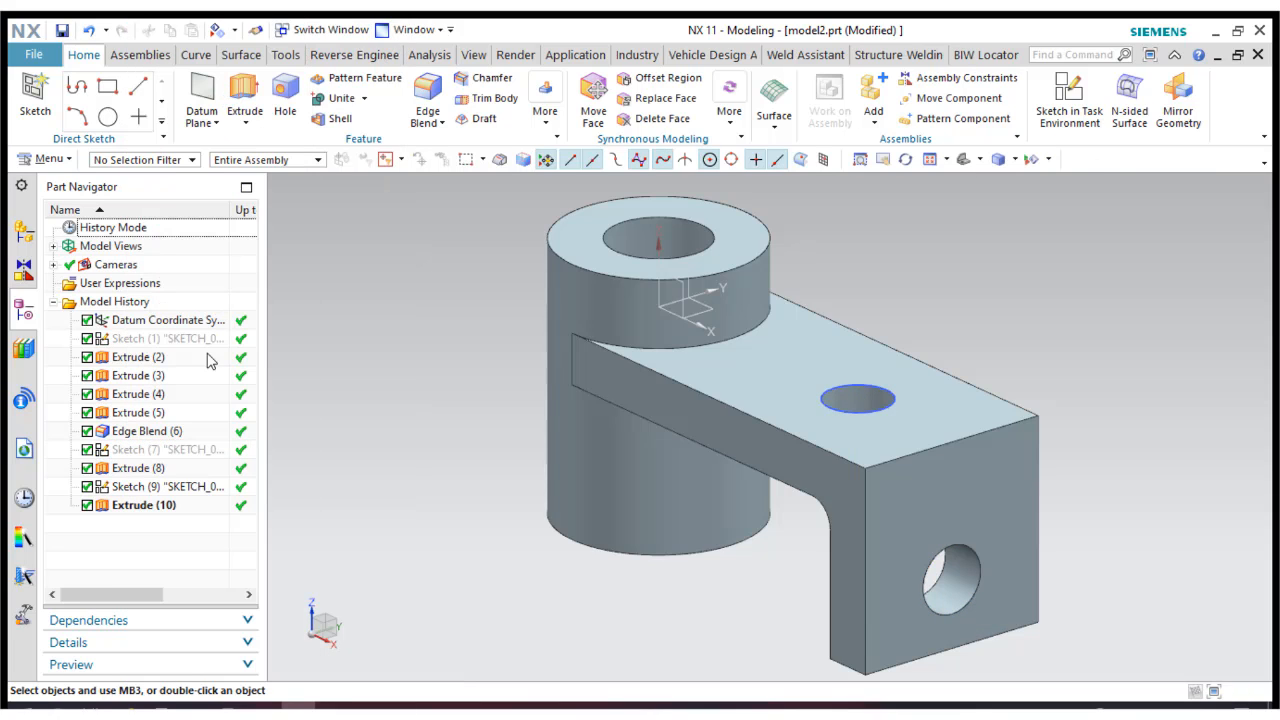
right_click(203, 487)
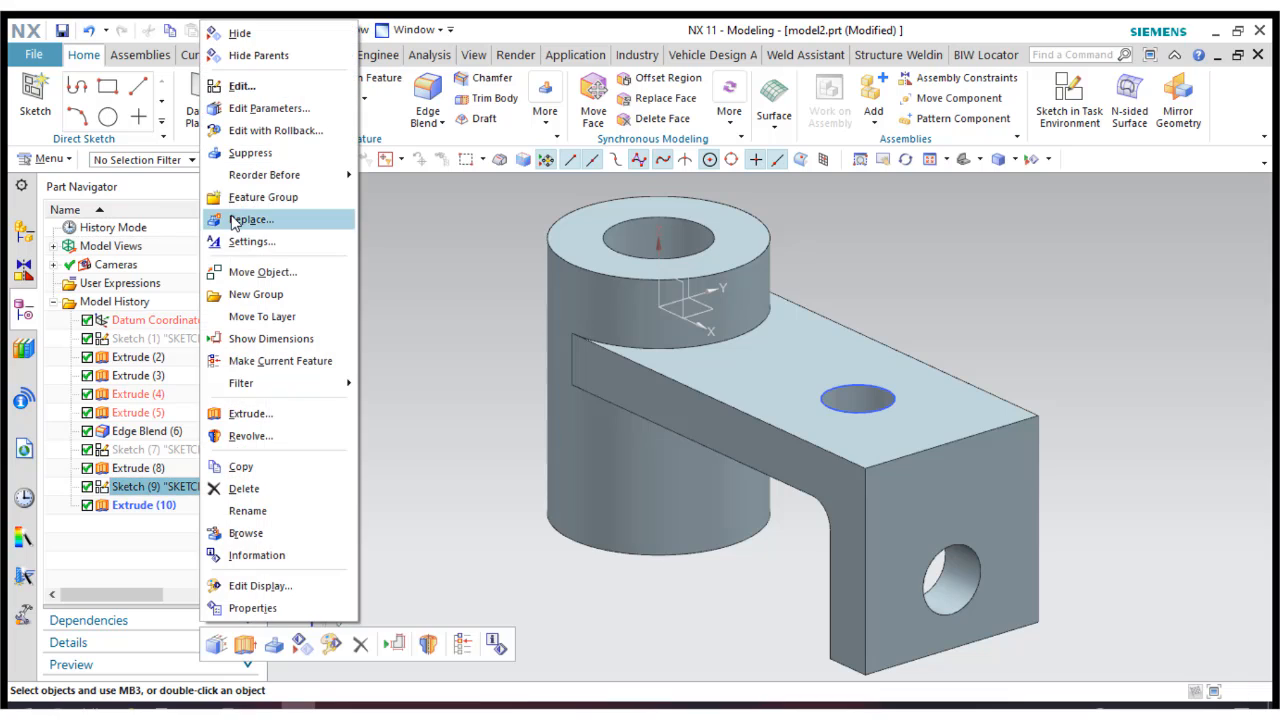
left_click(240, 30)
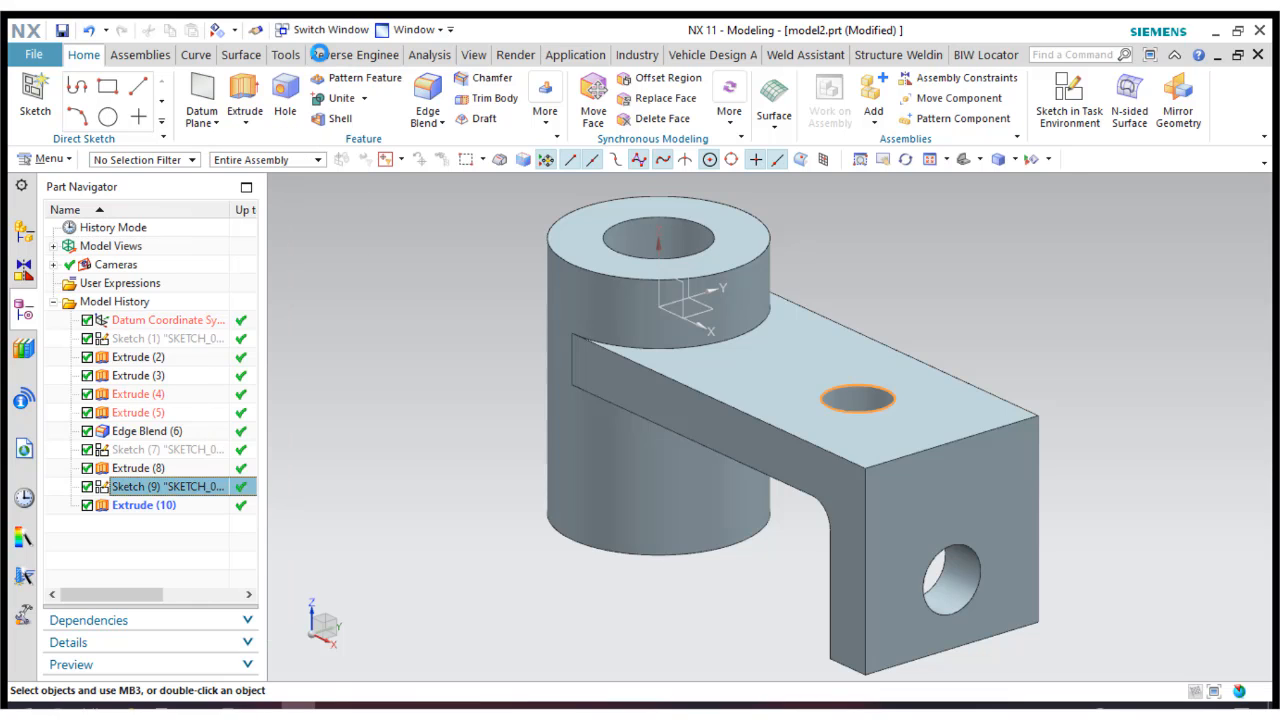
Display the bracket in an isometric view, shaded without edges.
left_click(979, 159)
left_click(1030, 188)
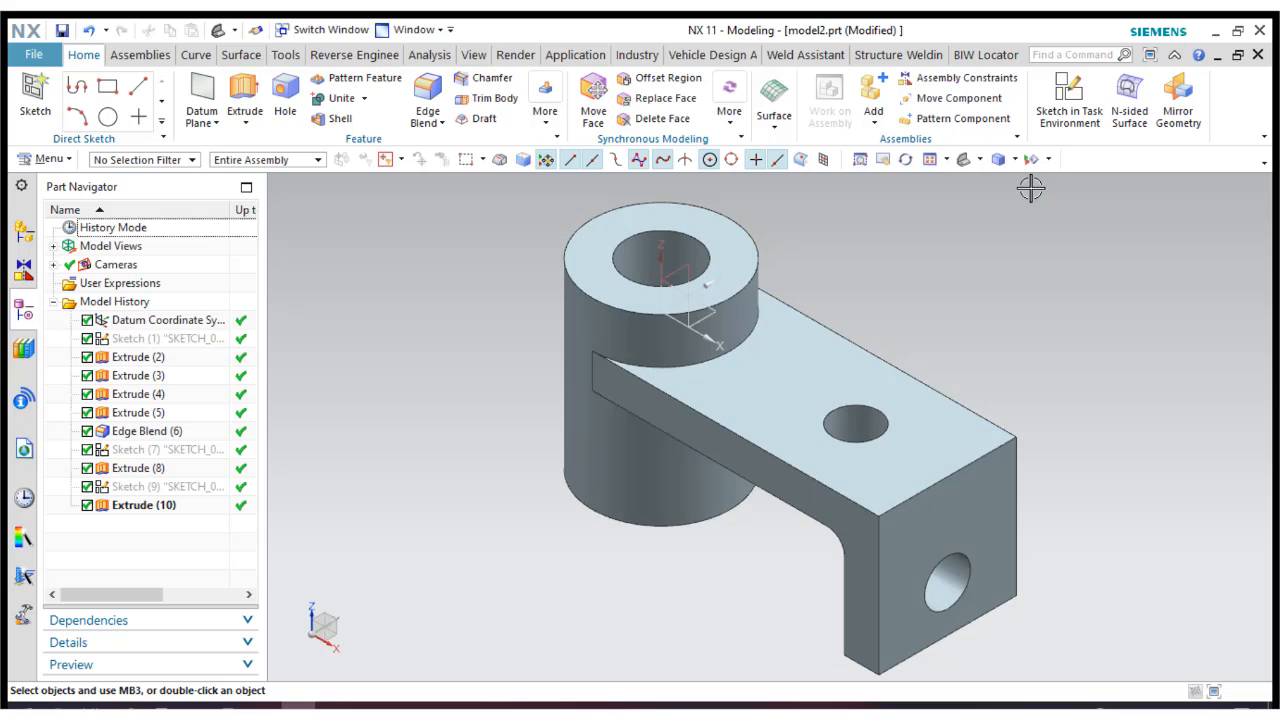
left_click(1014, 161)
left_click(1020, 206)
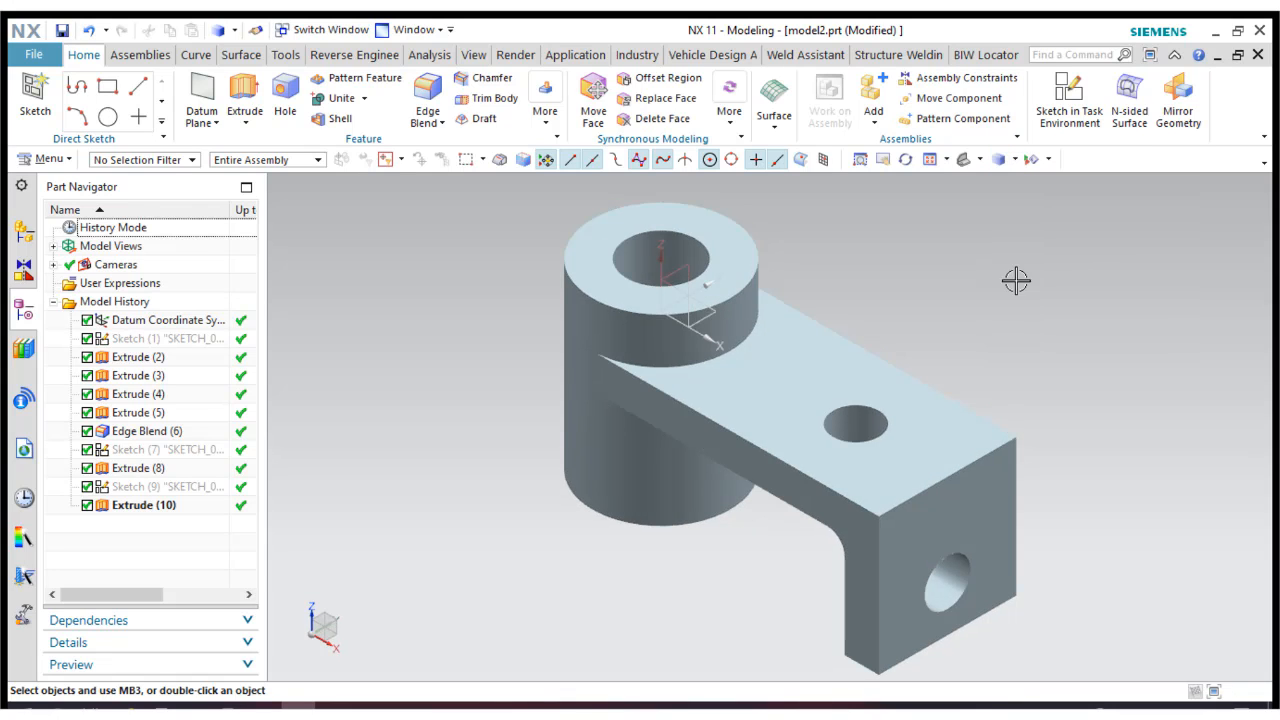
middle_click_drag(1031, 352, 1045, 282)
left_click(963, 161)
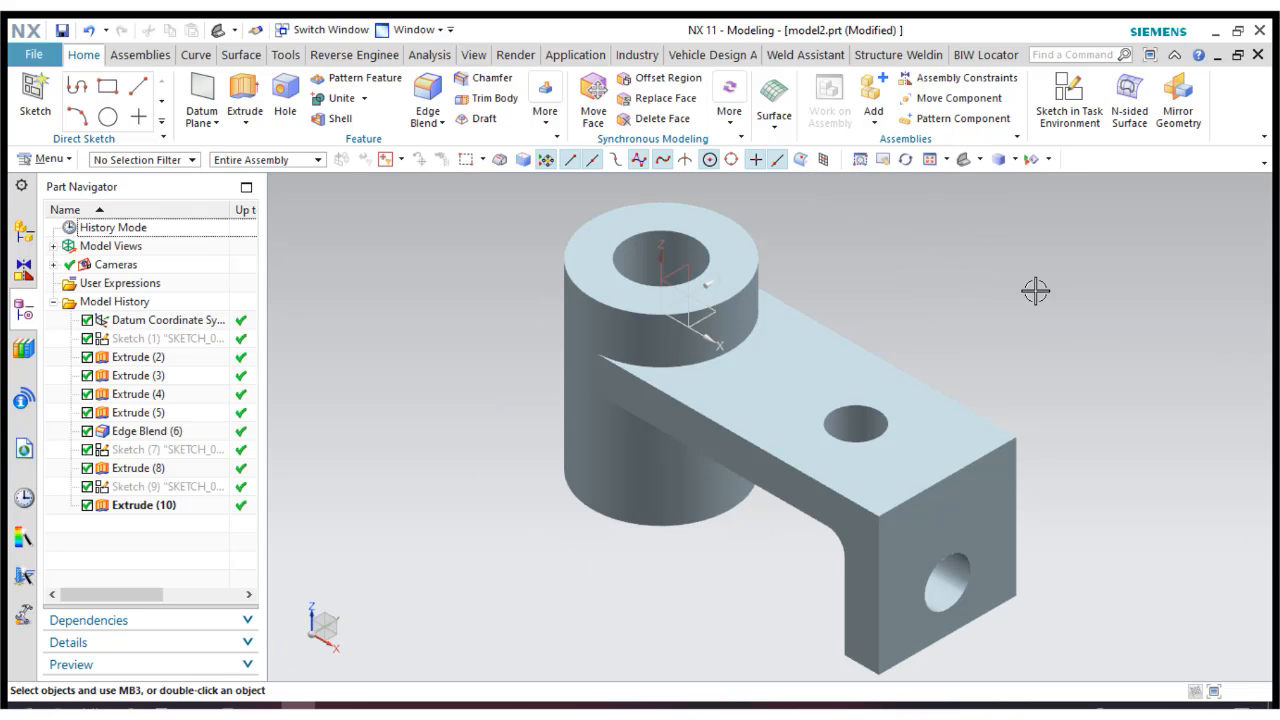